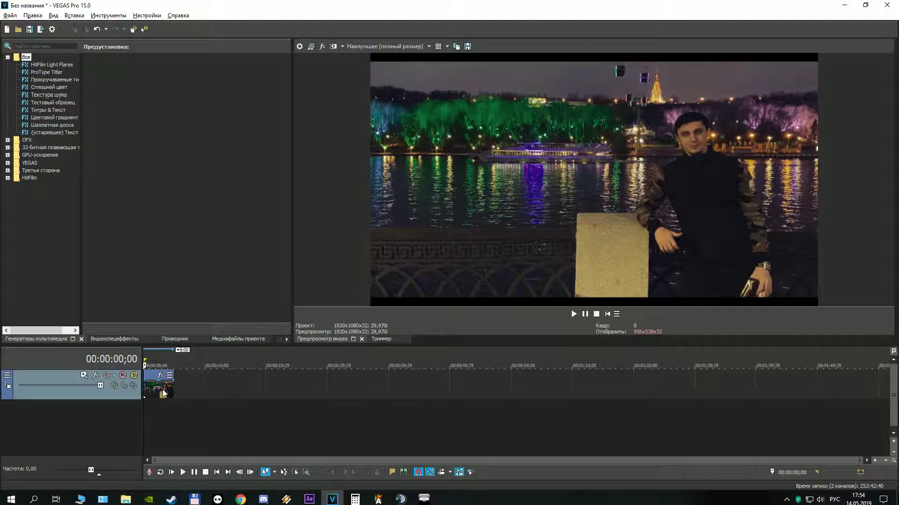
Step: Duplicate the video track that holds the night riverside photo
{"action": "left_click_drag", "start_coordinate": [155, 389], "coordinate": [153, 416]}
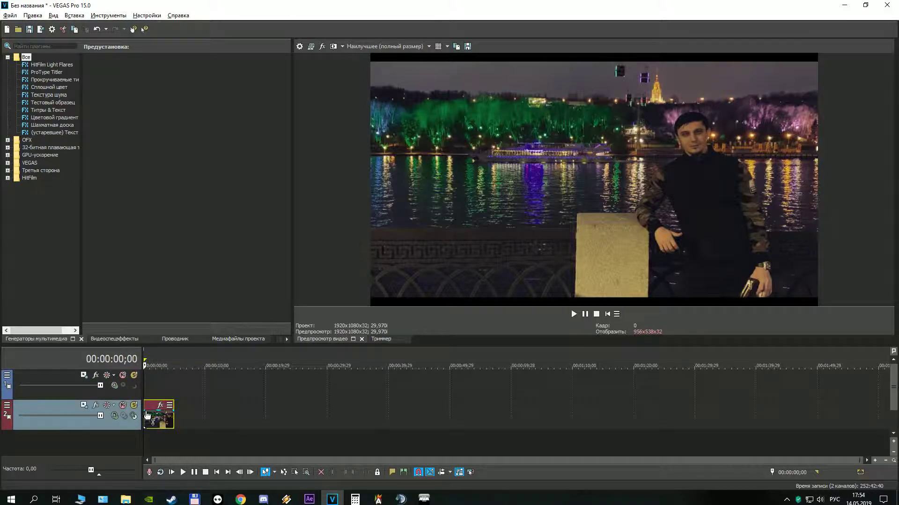
{"action": "left_click", "coordinate": [98, 30]}
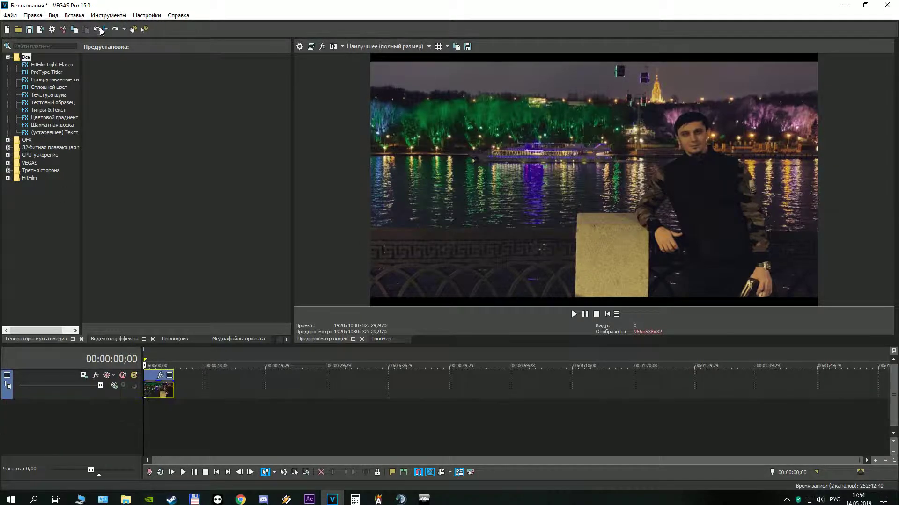
{"action": "right_click", "coordinate": [110, 398]}
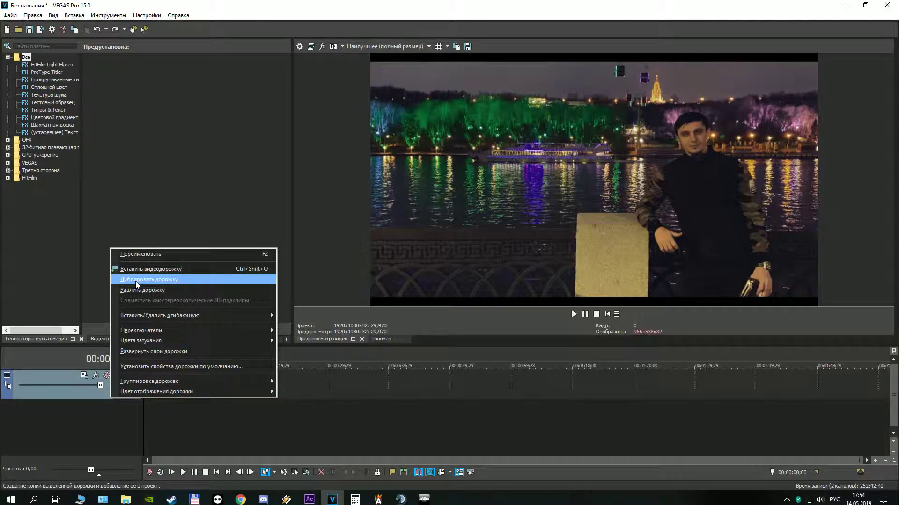
{"action": "left_click", "coordinate": [135, 280]}
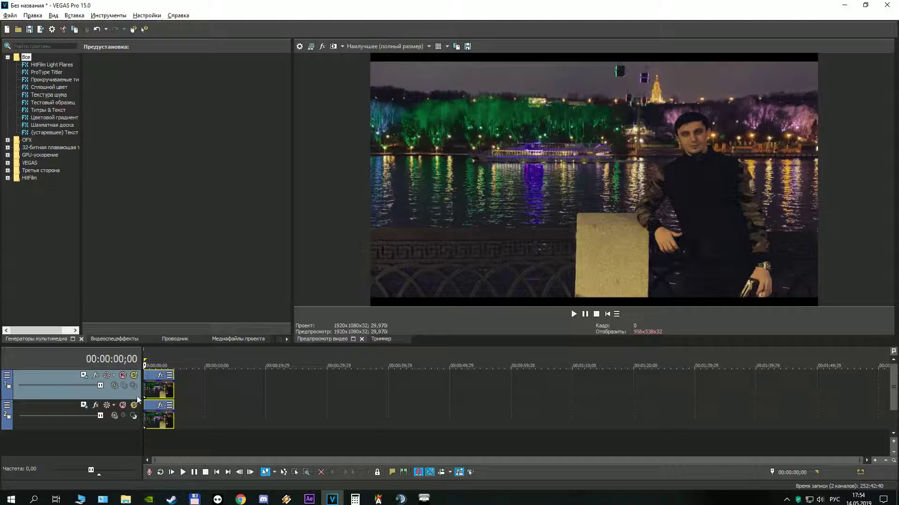
Step: Open Pan/Crop for the photo on the lower track and enable its mask
{"action": "left_click", "coordinate": [131, 425]}
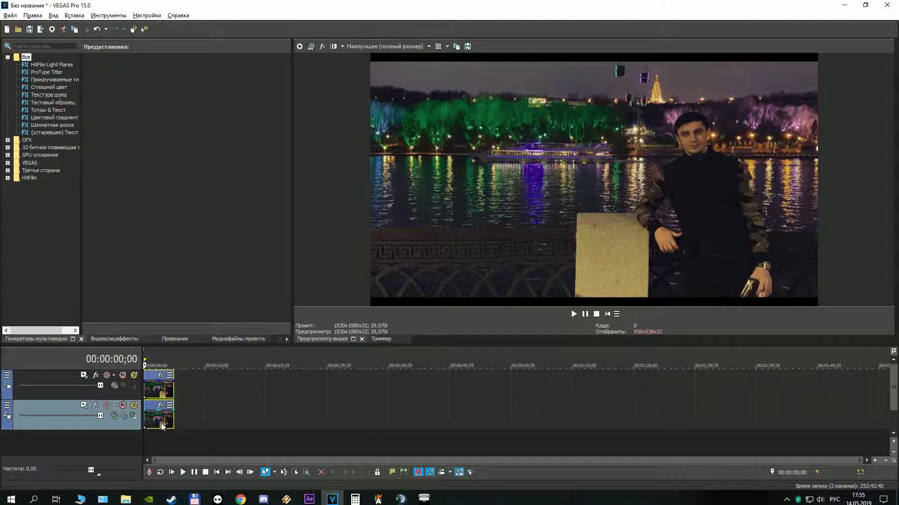
{"action": "scroll", "coordinate": [153, 434], "scroll_direction": "up", "scroll_amount": 2}
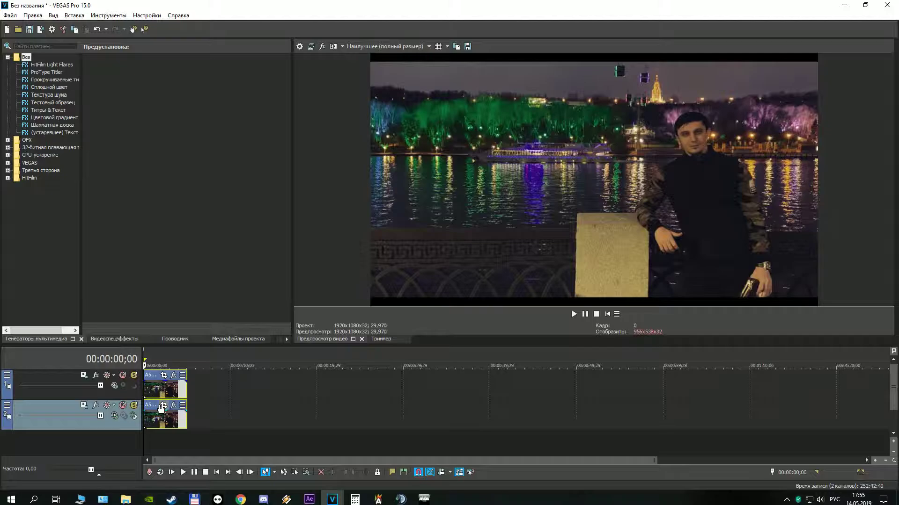
{"action": "scroll", "coordinate": [159, 424], "scroll_direction": "up", "scroll_amount": 3}
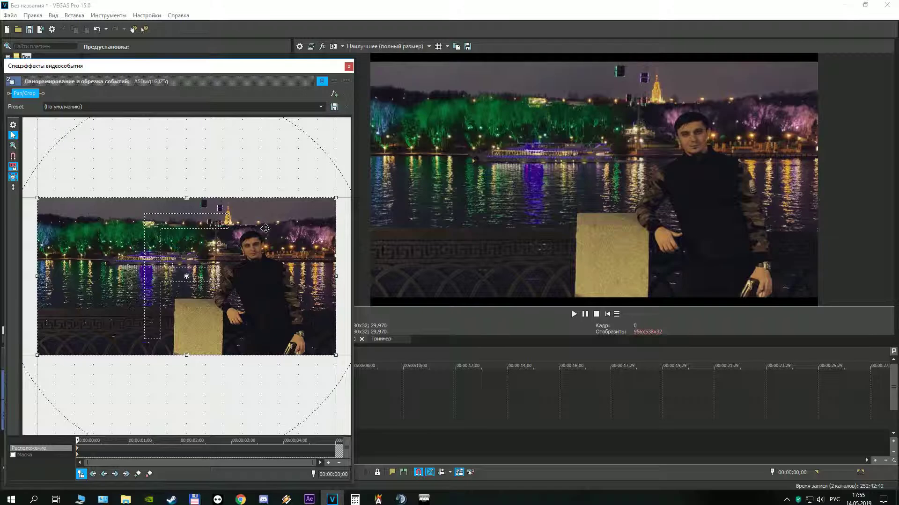
{"action": "left_click", "coordinate": [13, 455]}
{"action": "scroll", "coordinate": [205, 385], "scroll_direction": "up", "scroll_amount": 4}
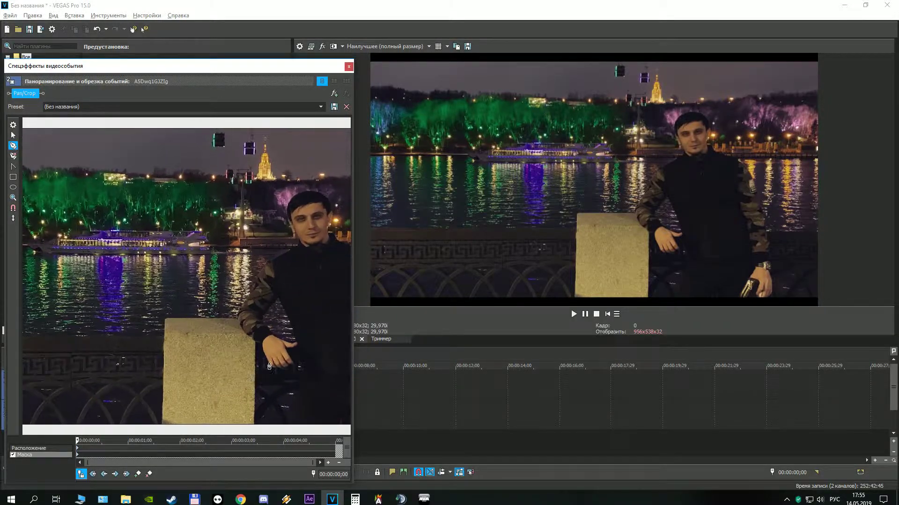
Step: Place the mask's first anchor point on the man's shoulder, above the arm resting on the stone pillar
{"action": "right_click", "coordinate": [214, 296]}
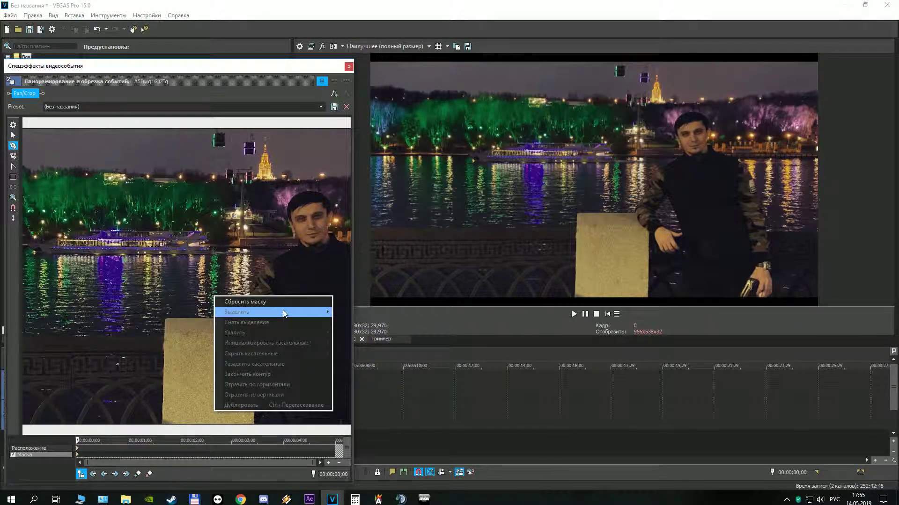
{"action": "left_click", "coordinate": [13, 144]}
{"action": "right_click", "coordinate": [232, 284]}
{"action": "left_click", "coordinate": [281, 272]}
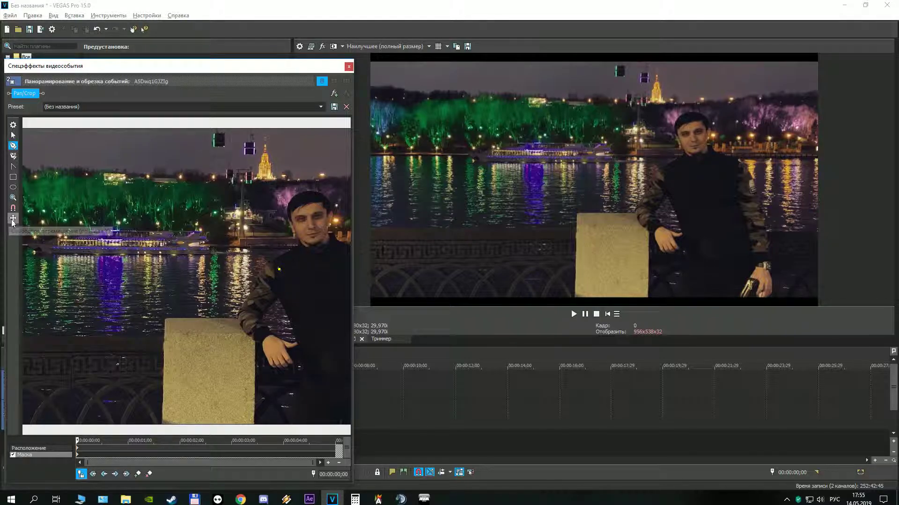
{"action": "left_click_drag", "start_coordinate": [278, 269], "coordinate": [266, 266]}
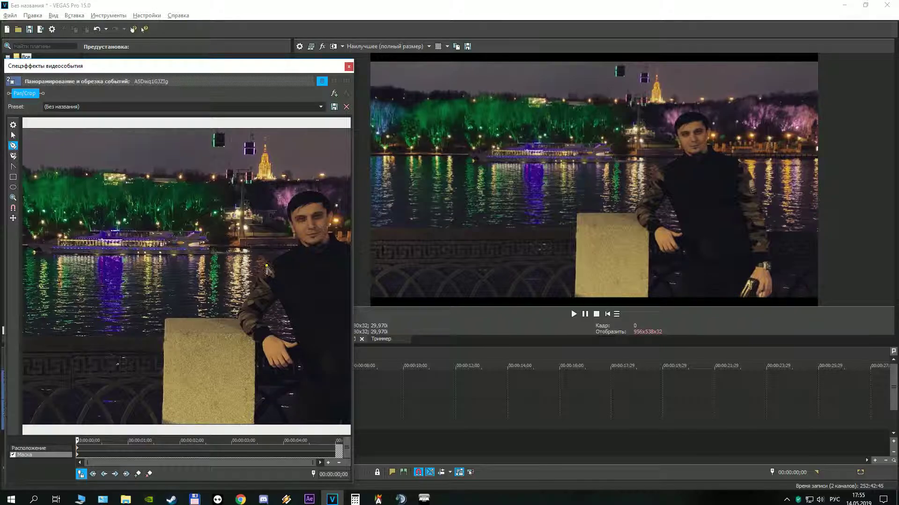
{"action": "scroll", "coordinate": [267, 269], "scroll_direction": "up", "scroll_amount": 3}
{"action": "scroll", "coordinate": [258, 247], "scroll_direction": "up", "scroll_amount": 2}
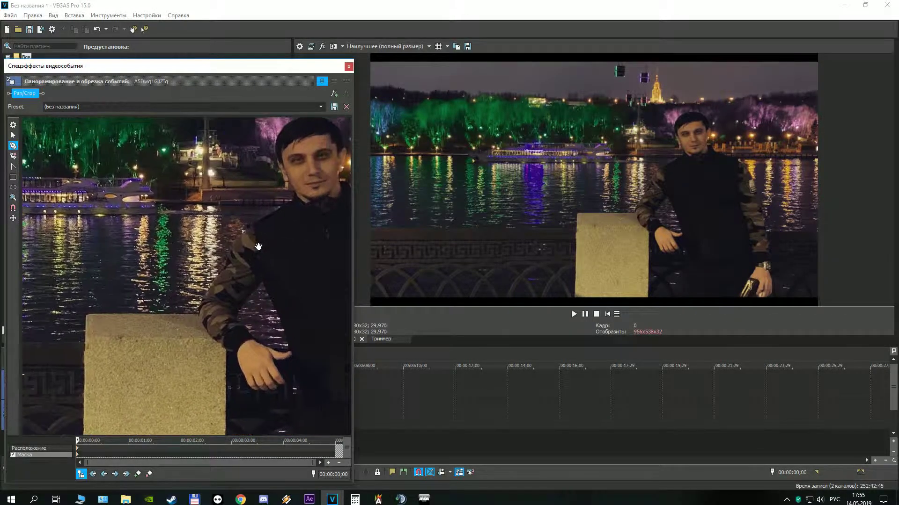
{"action": "scroll", "coordinate": [259, 246], "scroll_direction": "up", "scroll_amount": 3}
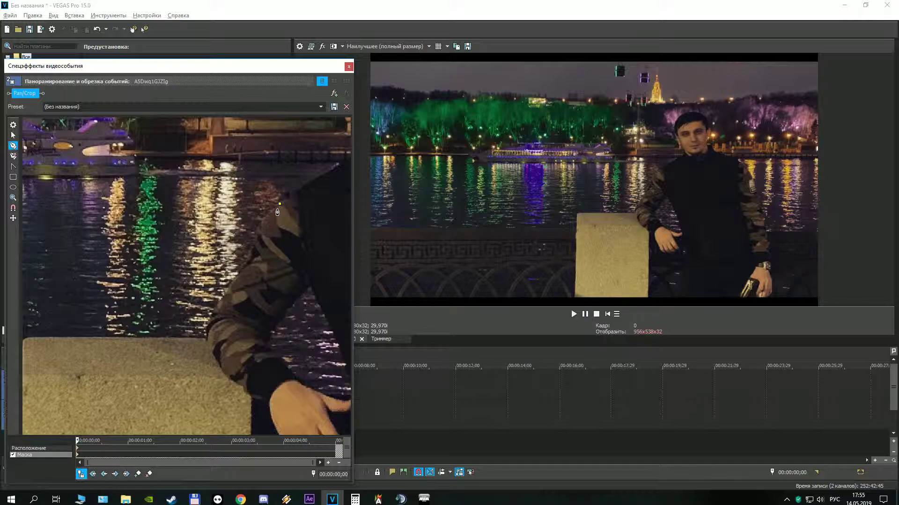
Step: Trace the mask path along the outer edge of the resting arm's camouflage sleeve, from the shoulder down to the cuff
{"action": "left_click", "coordinate": [266, 218]}
{"action": "left_click", "coordinate": [256, 240]}
{"action": "left_click", "coordinate": [248, 262]}
{"action": "left_click", "coordinate": [233, 284]}
{"action": "left_click", "coordinate": [220, 302]}
{"action": "left_click", "coordinate": [208, 321]}
{"action": "left_click", "coordinate": [209, 337]}
{"action": "left_click", "coordinate": [215, 354]}
{"action": "left_click", "coordinate": [226, 370]}
{"action": "left_click", "coordinate": [239, 386]}
{"action": "left_click", "coordinate": [257, 396]}
Step: Extend the mask path from the cuff down the outer edge of the resting hand to the little finger
{"action": "left_click_drag", "start_coordinate": [286, 411], "coordinate": [153, 223]}
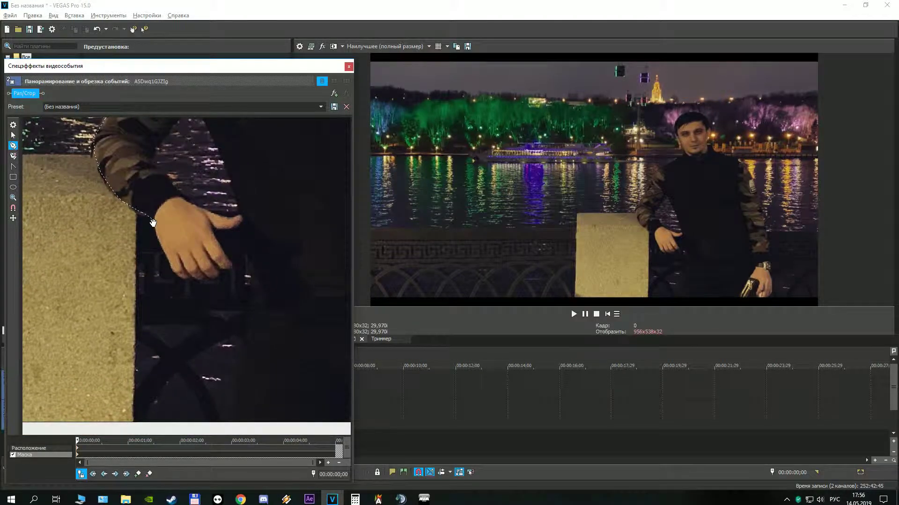
{"action": "left_click", "coordinate": [156, 232]}
{"action": "left_click", "coordinate": [169, 262]}
{"action": "left_click", "coordinate": [176, 272]}
{"action": "left_click", "coordinate": [182, 277]}
{"action": "left_click", "coordinate": [190, 281]}
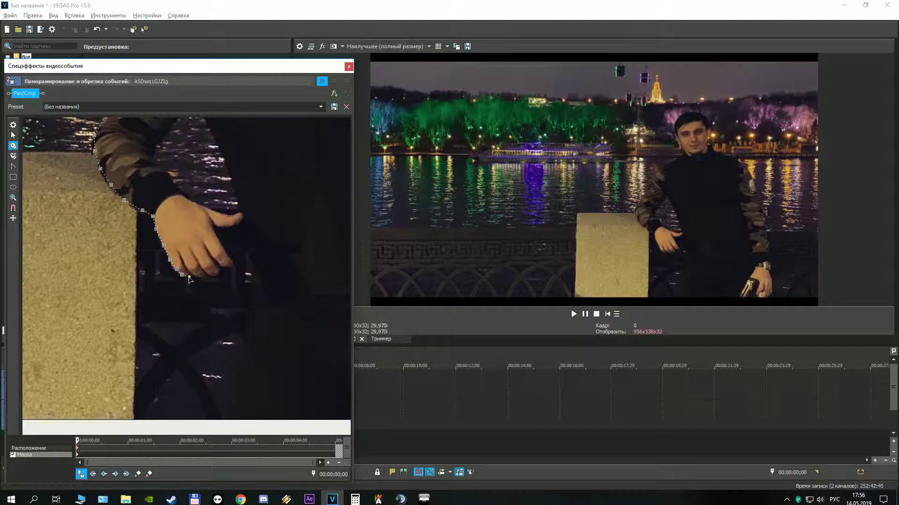
Step: Trace the mask path closely around the fingertips of the resting hand, from the little finger to the index finger
{"action": "scroll", "coordinate": [190, 280], "scroll_direction": "up", "scroll_amount": 5}
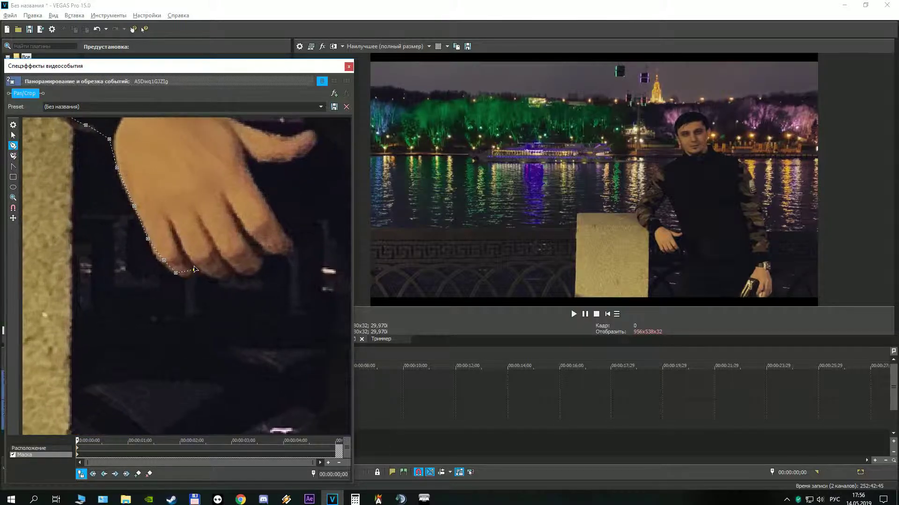
{"action": "left_click_drag", "start_coordinate": [194, 271], "coordinate": [185, 277]}
{"action": "left_click", "coordinate": [200, 269]}
{"action": "left_click", "coordinate": [206, 274]}
{"action": "left_click", "coordinate": [214, 277]}
{"action": "left_click", "coordinate": [225, 277]}
{"action": "left_click", "coordinate": [234, 271]}
{"action": "left_click", "coordinate": [241, 273]}
{"action": "left_click", "coordinate": [251, 273]}
{"action": "left_click", "coordinate": [264, 265]}
{"action": "left_click", "coordinate": [265, 255]}
{"action": "left_click", "coordinate": [279, 254]}
{"action": "left_click", "coordinate": [292, 248]}
Step: Continue the mask path up the index finger and along the underside of the thumb to its tip
{"action": "left_click", "coordinate": [283, 233]}
{"action": "left_click", "coordinate": [266, 203]}
{"action": "left_click", "coordinate": [245, 154]}
{"action": "left_click", "coordinate": [251, 155]}
{"action": "left_click", "coordinate": [265, 164]}
{"action": "left_click", "coordinate": [283, 165]}
{"action": "left_click", "coordinate": [303, 158]}
{"action": "left_click", "coordinate": [314, 147]}
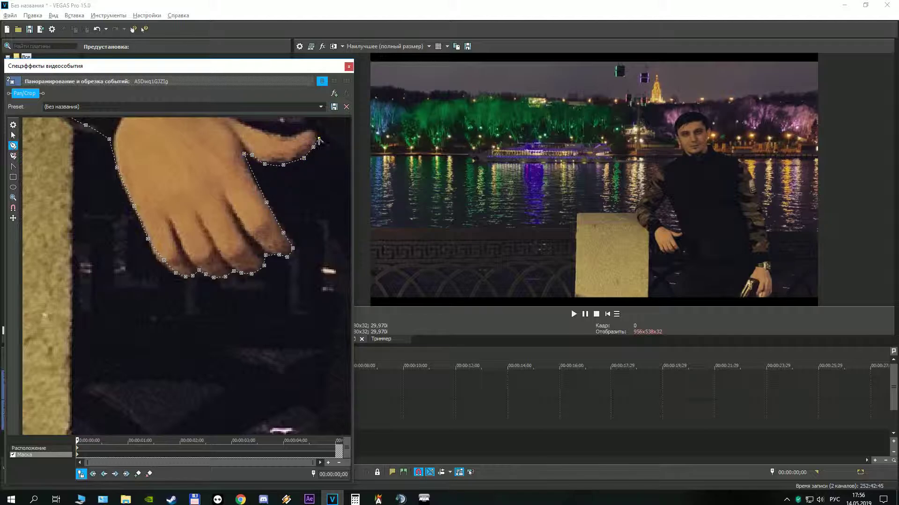
Step: Trace the mask path along the top of the thumb and the back of the hand to the wrist
{"action": "left_click", "coordinate": [293, 135]}
{"action": "left_click", "coordinate": [244, 125]}
{"action": "scroll", "coordinate": [267, 195], "scroll_direction": "up", "scroll_amount": 3}
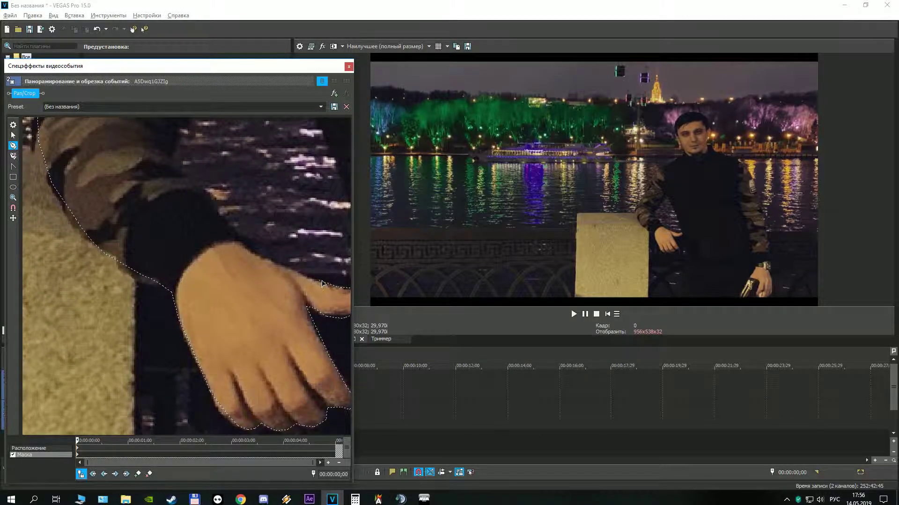
{"action": "scroll", "coordinate": [322, 283], "scroll_direction": "down", "scroll_amount": 3}
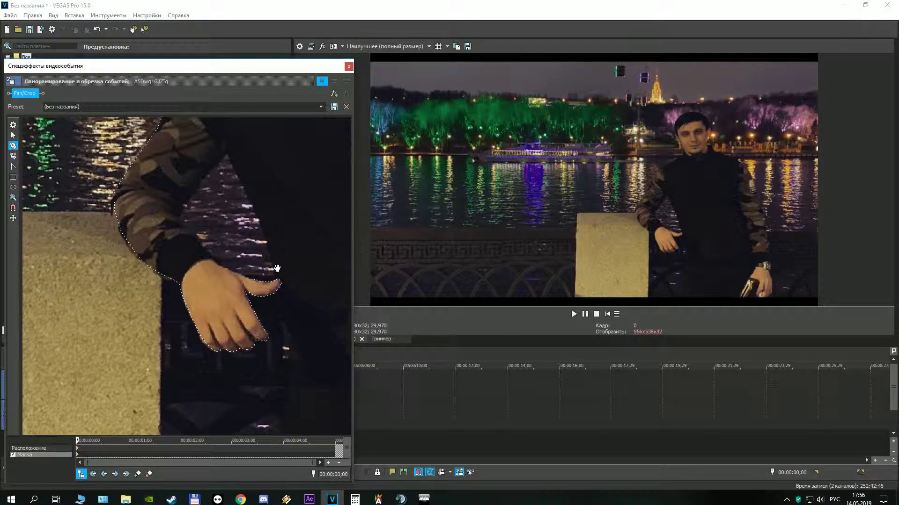
{"action": "scroll", "coordinate": [252, 282], "scroll_direction": "up", "scroll_amount": 3}
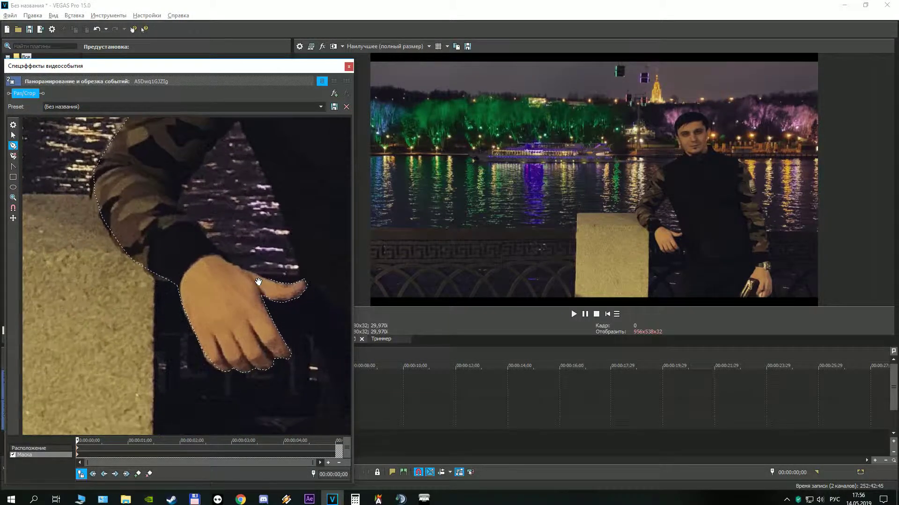
{"action": "left_click", "coordinate": [285, 279]}
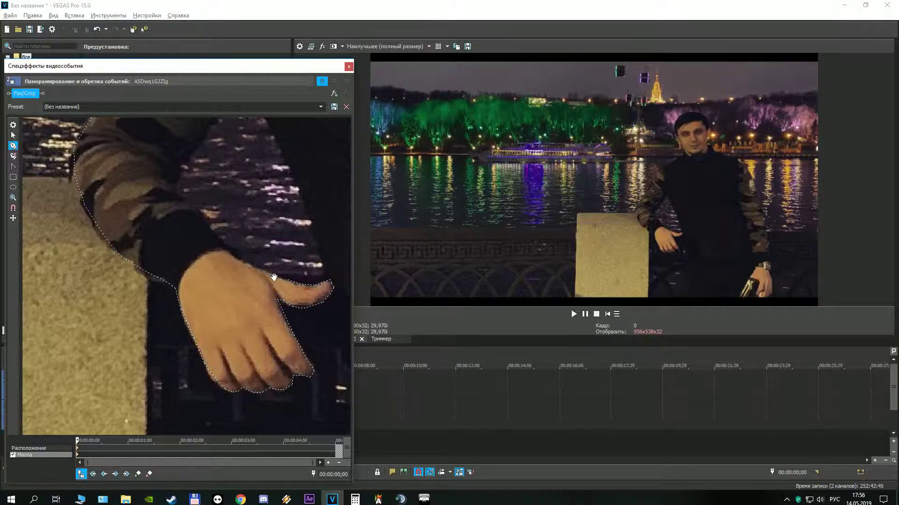
{"action": "left_click", "coordinate": [263, 270]}
{"action": "left_click", "coordinate": [243, 261]}
{"action": "left_click", "coordinate": [229, 253]}
Step: Extend the mask path along the cuff and the sleeve's inner edge up to where the arm meets the torso
{"action": "left_click", "coordinate": [200, 216]}
{"action": "left_click", "coordinate": [185, 204]}
{"action": "left_click", "coordinate": [176, 192]}
{"action": "left_click_drag", "start_coordinate": [214, 154], "coordinate": [131, 287]}
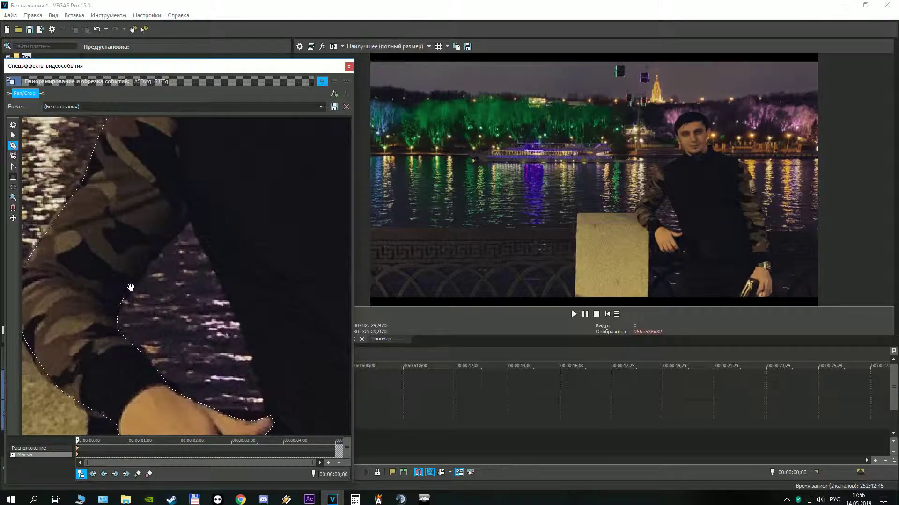
{"action": "left_click", "coordinate": [142, 275]}
{"action": "left_click", "coordinate": [154, 256]}
{"action": "left_click", "coordinate": [164, 245]}
{"action": "left_click", "coordinate": [180, 230]}
{"action": "left_click", "coordinate": [191, 220]}
Step: Trace the mask path down the torso side of the gap between arm and body, back to the thumb
{"action": "left_click_drag", "start_coordinate": [191, 220], "coordinate": [185, 216]}
{"action": "left_click", "coordinate": [196, 234]}
{"action": "left_click", "coordinate": [209, 256]}
{"action": "left_click", "coordinate": [226, 297]}
{"action": "left_click", "coordinate": [246, 339]}
{"action": "left_click", "coordinate": [263, 392]}
{"action": "left_click", "coordinate": [274, 411]}
{"action": "scroll", "coordinate": [261, 361], "scroll_direction": "up", "scroll_amount": 3}
{"action": "left_click", "coordinate": [209, 203]}
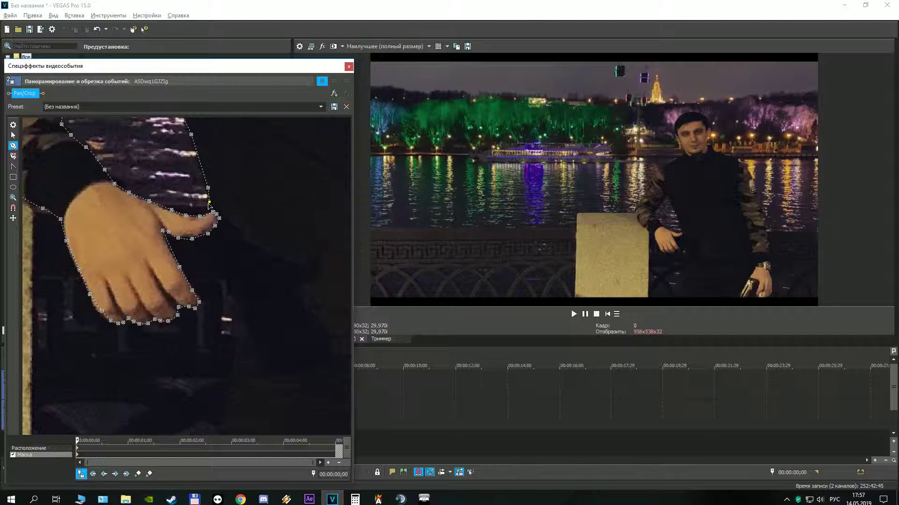
Step: Carry the mask path past the thumb tip and down the side of the body towards the photo's lower edge
{"action": "left_click", "coordinate": [215, 212]}
{"action": "left_click", "coordinate": [226, 225]}
{"action": "left_click", "coordinate": [219, 236]}
{"action": "left_click", "coordinate": [224, 268]}
{"action": "left_click", "coordinate": [230, 301]}
{"action": "left_click", "coordinate": [226, 408]}
{"action": "scroll", "coordinate": [239, 404], "scroll_direction": "down", "scroll_amount": 2}
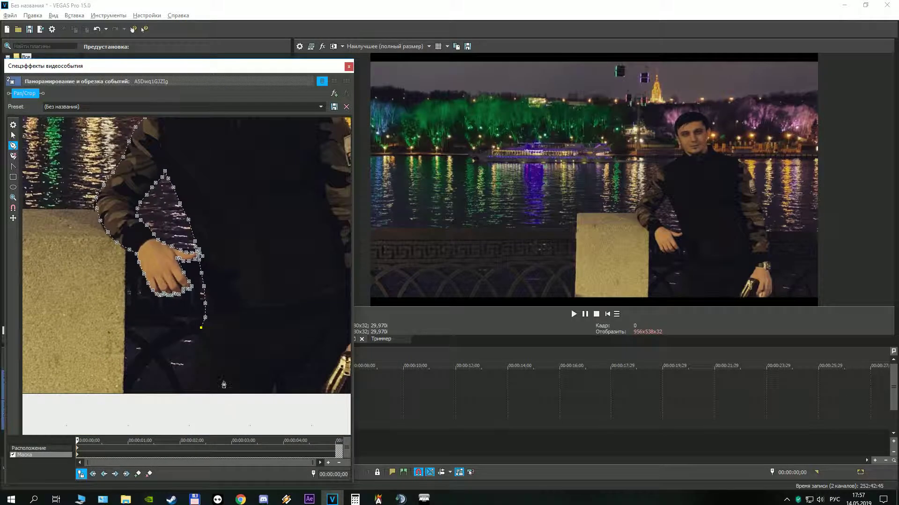
{"action": "left_click", "coordinate": [193, 368]}
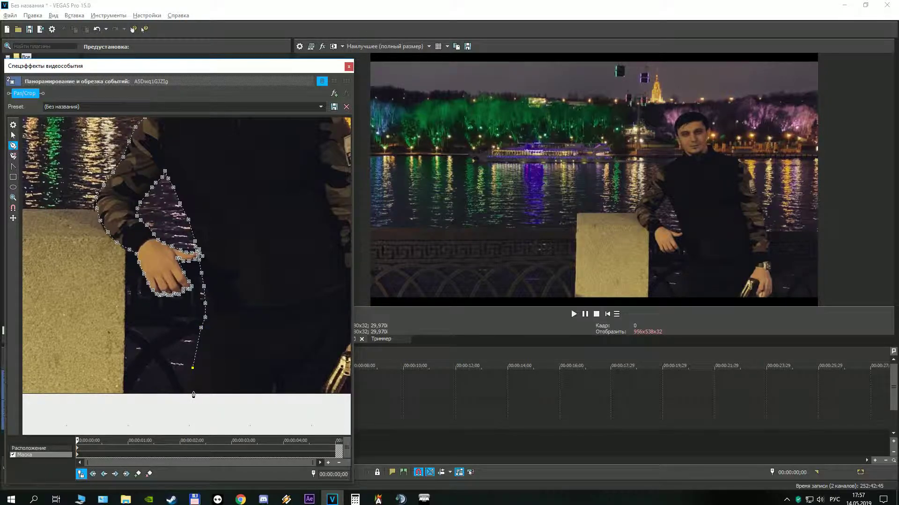
Step: Run the mask path along the photo's lower edge, across the legs to the hand holding the pouch
{"action": "left_click", "coordinate": [273, 392]}
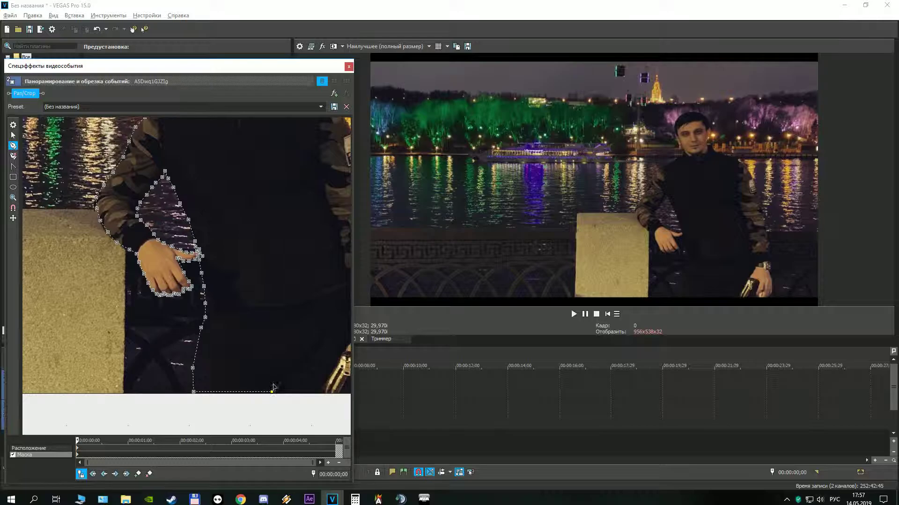
{"action": "left_click", "coordinate": [347, 395]}
{"action": "left_click", "coordinate": [193, 392]}
{"action": "left_click_drag", "start_coordinate": [194, 393], "coordinate": [195, 395]}
{"action": "left_click_drag", "start_coordinate": [303, 369], "coordinate": [159, 365]}
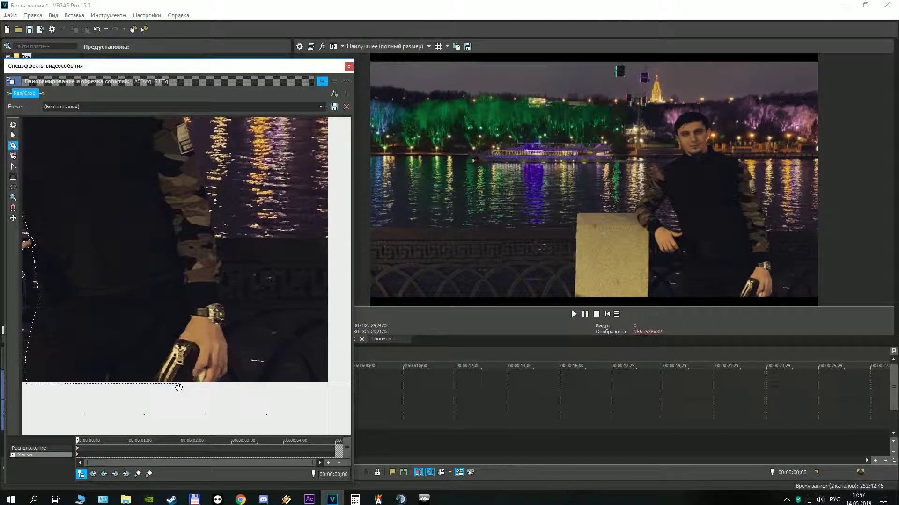
{"action": "left_click_drag", "start_coordinate": [178, 384], "coordinate": [219, 384]}
Step: Trace the mask path up the outer edge of the hand holding the pouch and around the wristwatch
{"action": "left_click", "coordinate": [228, 373]}
{"action": "left_click", "coordinate": [227, 345]}
{"action": "scroll", "coordinate": [219, 328], "scroll_direction": "up", "scroll_amount": 3}
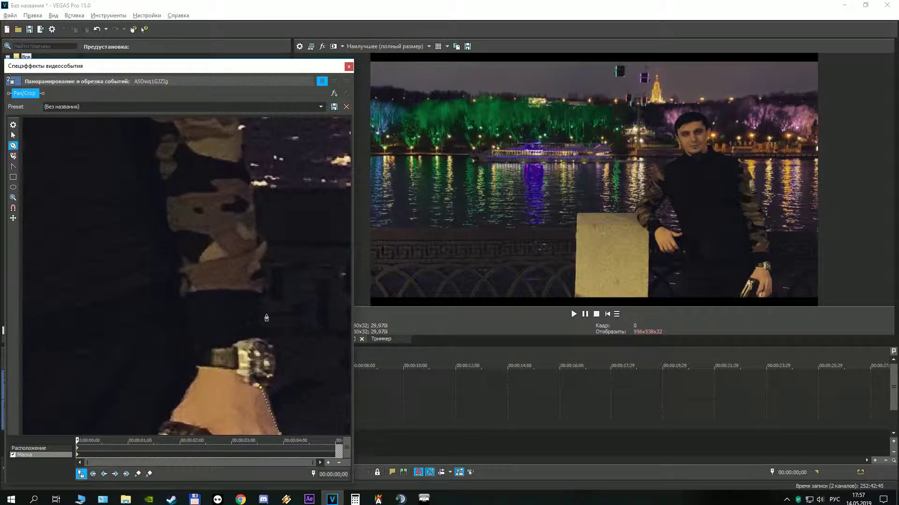
{"action": "left_click_drag", "start_coordinate": [183, 286], "coordinate": [118, 257]}
{"action": "left_click_drag", "start_coordinate": [109, 315], "coordinate": [113, 314]}
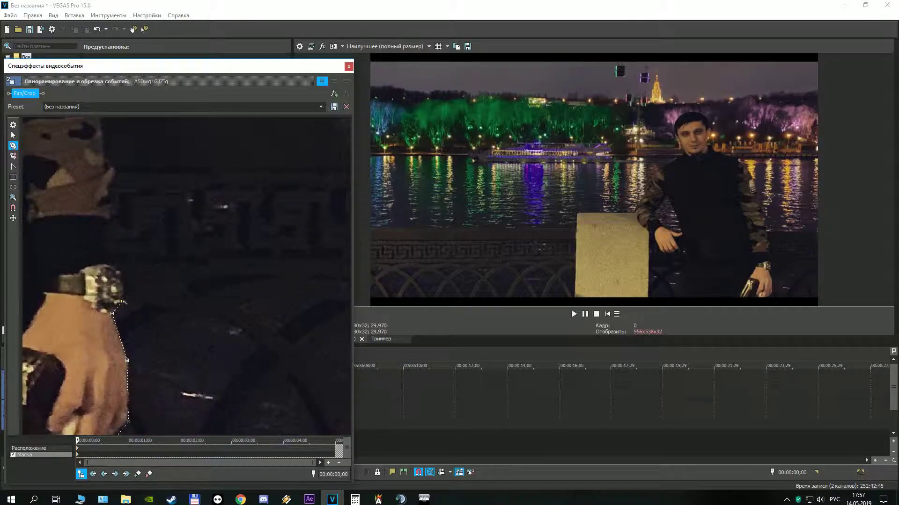
{"action": "left_click", "coordinate": [113, 267]}
Step: Extend the mask path from the watch-side cuff up the outer edge of the camouflage sleeve
{"action": "left_click_drag", "start_coordinate": [127, 198], "coordinate": [229, 409]}
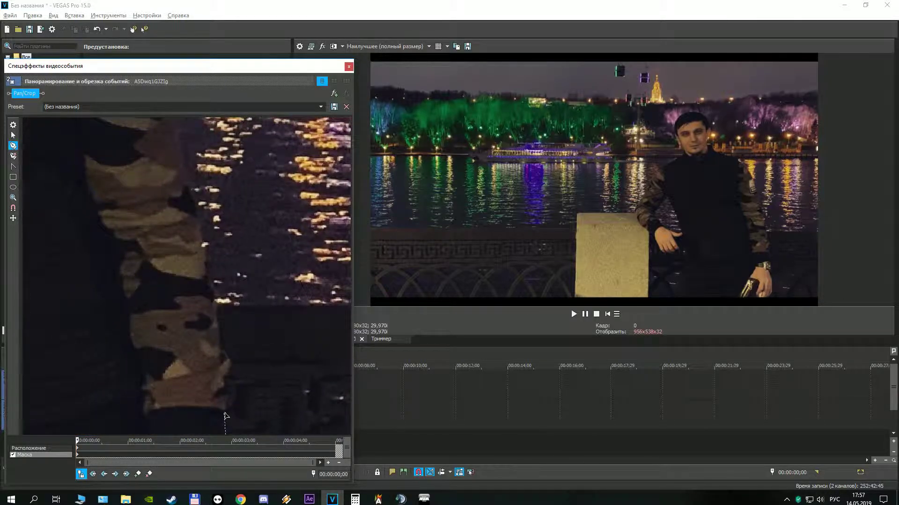
{"action": "left_click", "coordinate": [234, 396]}
{"action": "left_click", "coordinate": [226, 375]}
{"action": "left_click", "coordinate": [221, 348]}
{"action": "left_click", "coordinate": [197, 221]}
{"action": "left_click", "coordinate": [186, 177]}
Step: Trace the mask path up the outer edge of the upper arm, past the sleeve patch to the shoulder
{"action": "left_click_drag", "start_coordinate": [176, 149], "coordinate": [220, 406]}
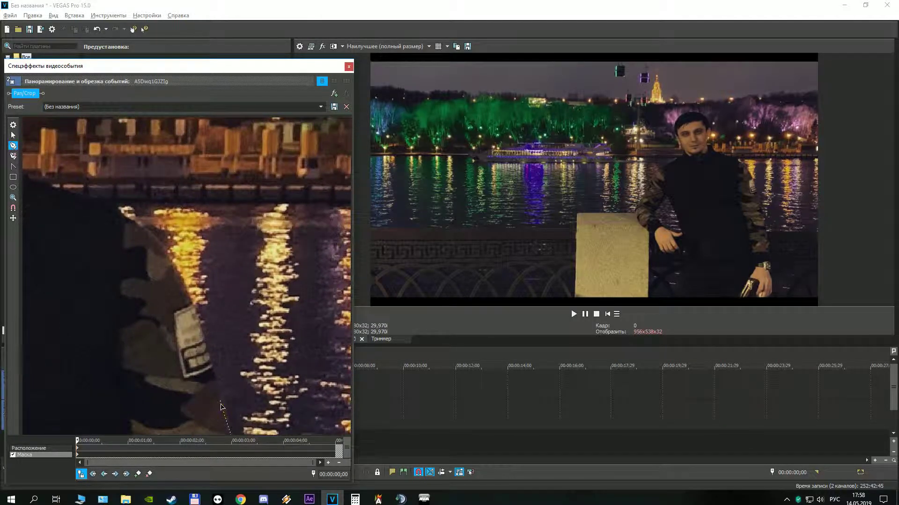
{"action": "left_click", "coordinate": [202, 327]}
{"action": "left_click", "coordinate": [183, 284]}
{"action": "left_click", "coordinate": [170, 256]}
{"action": "left_click", "coordinate": [151, 231]}
{"action": "left_click_drag", "start_coordinate": [104, 238], "coordinate": [266, 318]}
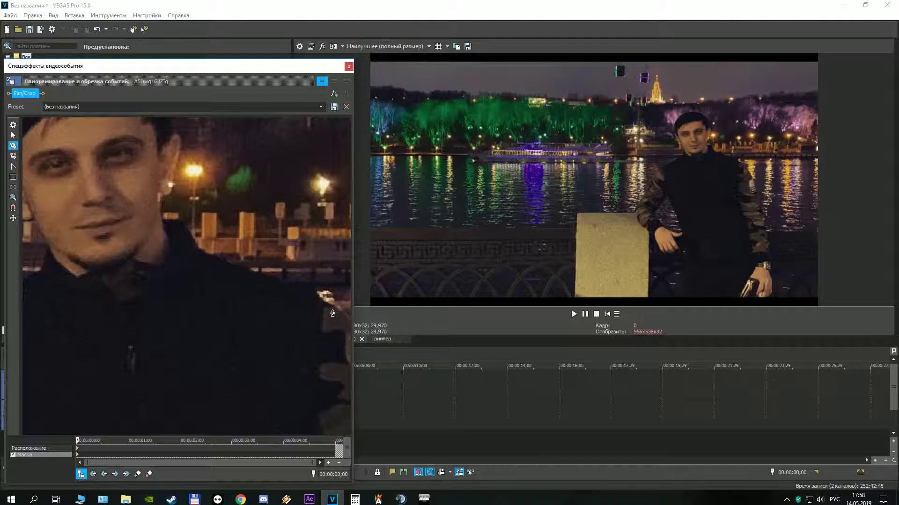
{"action": "left_click_drag", "start_coordinate": [333, 313], "coordinate": [283, 323]}
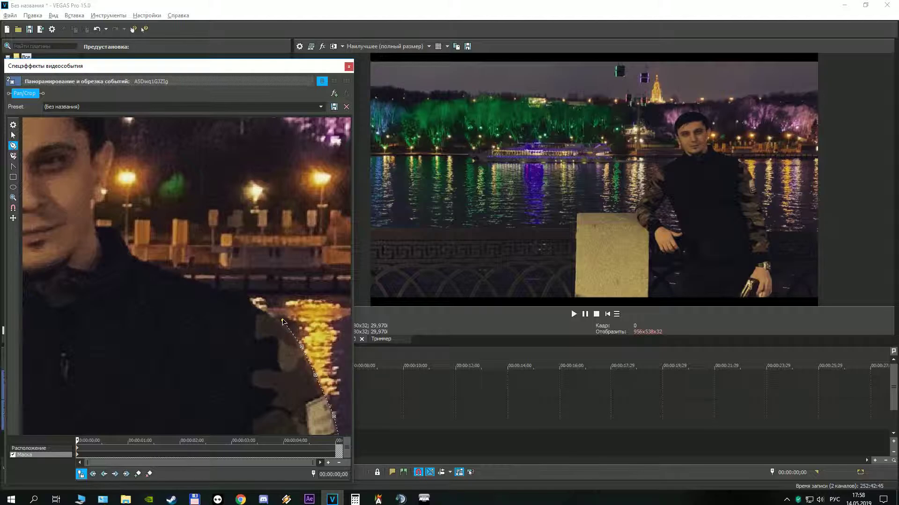
Step: Continue the mask path over the top of the shoulder towards the collar
{"action": "left_click", "coordinate": [280, 322]}
{"action": "left_click", "coordinate": [260, 310]}
{"action": "left_click", "coordinate": [247, 303]}
{"action": "left_click", "coordinate": [202, 285]}
{"action": "left_click", "coordinate": [163, 273]}
Step: Trace the mask path from the shoulder up the jacket collar and along the neck towards the earlobe
{"action": "left_click_drag", "start_coordinate": [101, 250], "coordinate": [185, 325]}
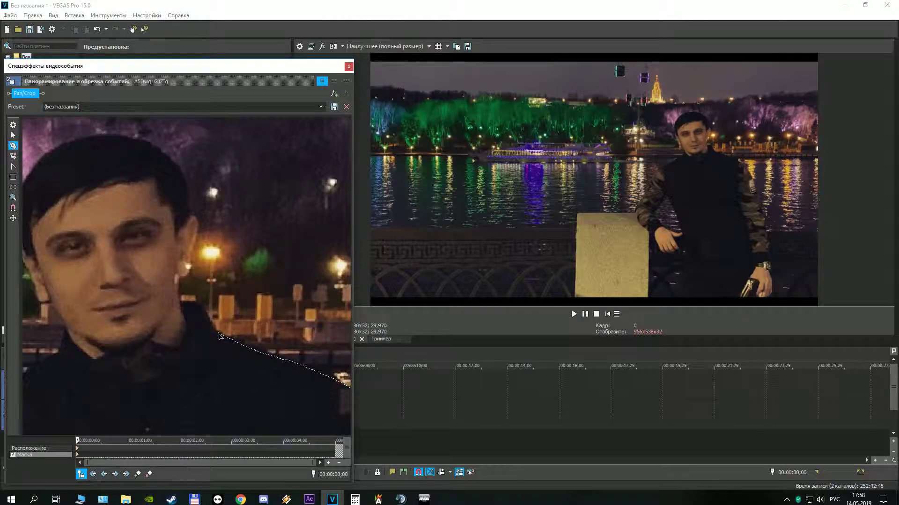
{"action": "left_click", "coordinate": [199, 305]}
{"action": "left_click", "coordinate": [179, 302]}
{"action": "left_click", "coordinate": [176, 288]}
{"action": "scroll", "coordinate": [187, 269], "scroll_direction": "up", "scroll_amount": 3}
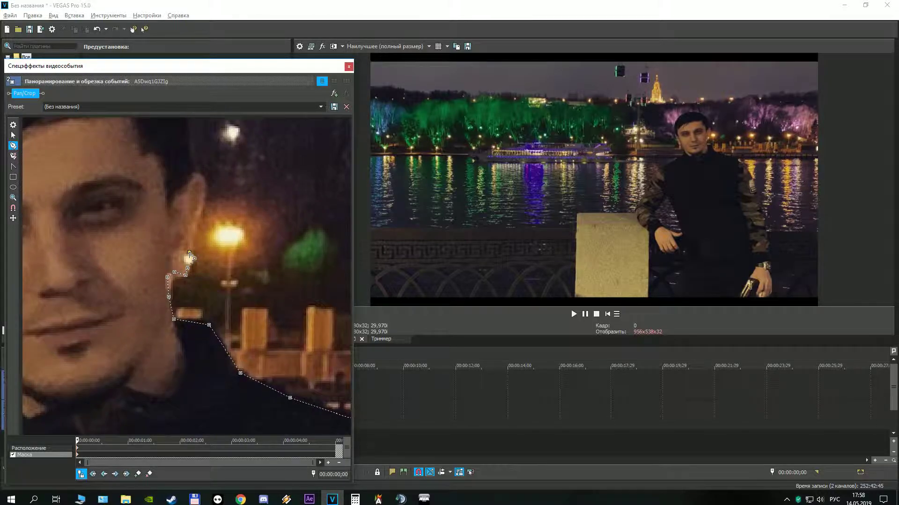
Step: Continue the mask path up the outer edge of the ear, undoing the point placed off the ear
{"action": "left_click", "coordinate": [192, 241]}
{"action": "left_click", "coordinate": [196, 224]}
{"action": "left_click", "coordinate": [218, 203]}
{"action": "left_click", "coordinate": [97, 29]}
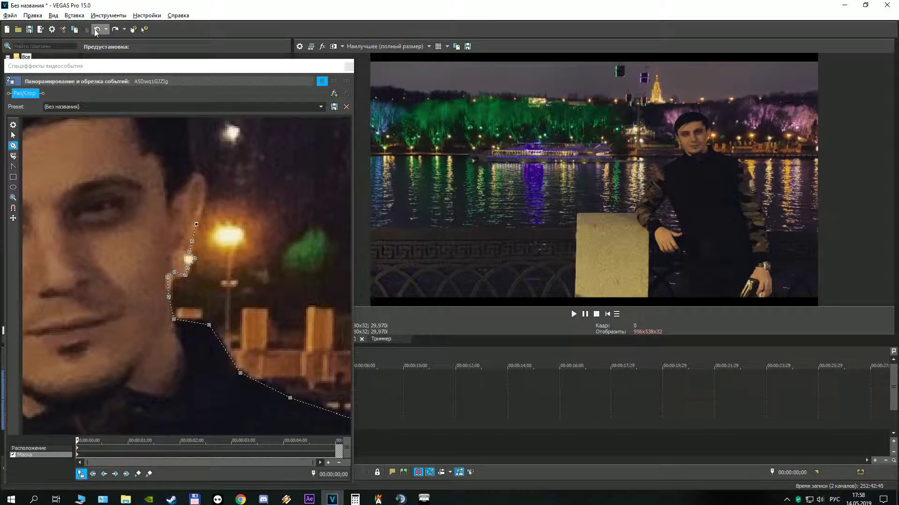
{"action": "left_click", "coordinate": [204, 202]}
{"action": "left_click", "coordinate": [204, 185]}
{"action": "left_click", "coordinate": [200, 177]}
Step: Trace the mask path from the top of the ear up the side of the hair towards the crown
{"action": "left_click", "coordinate": [187, 149]}
{"action": "left_click", "coordinate": [186, 127]}
{"action": "left_click_drag", "start_coordinate": [145, 159], "coordinate": [221, 379]}
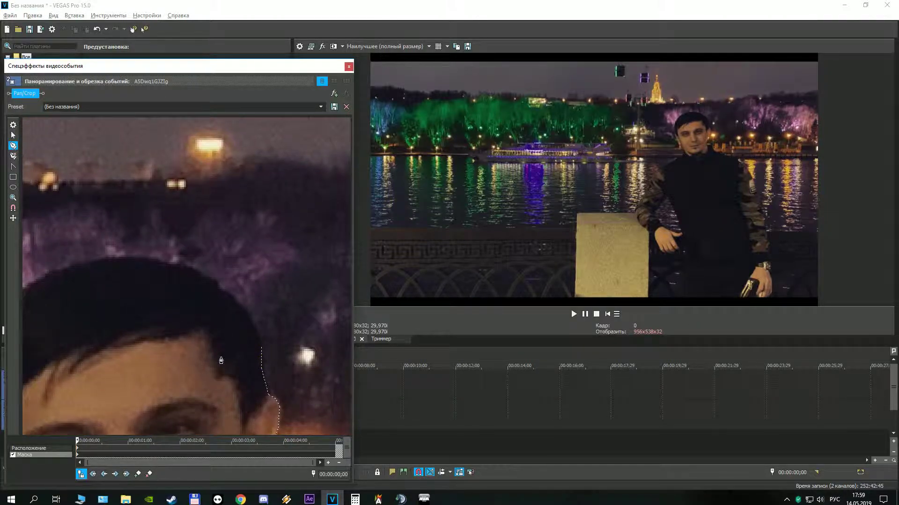
{"action": "left_click_drag", "start_coordinate": [223, 309], "coordinate": [255, 226]}
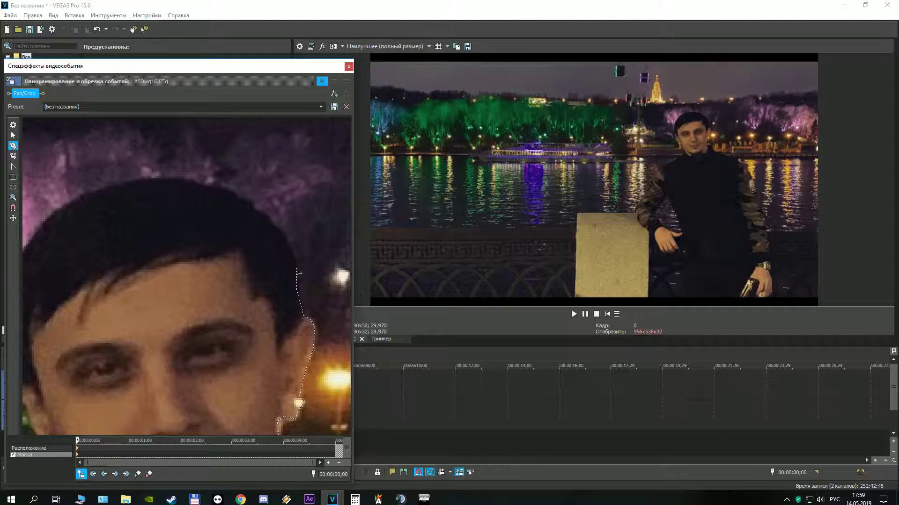
{"action": "left_click", "coordinate": [287, 244]}
{"action": "left_click", "coordinate": [240, 196]}
{"action": "left_click", "coordinate": [212, 183]}
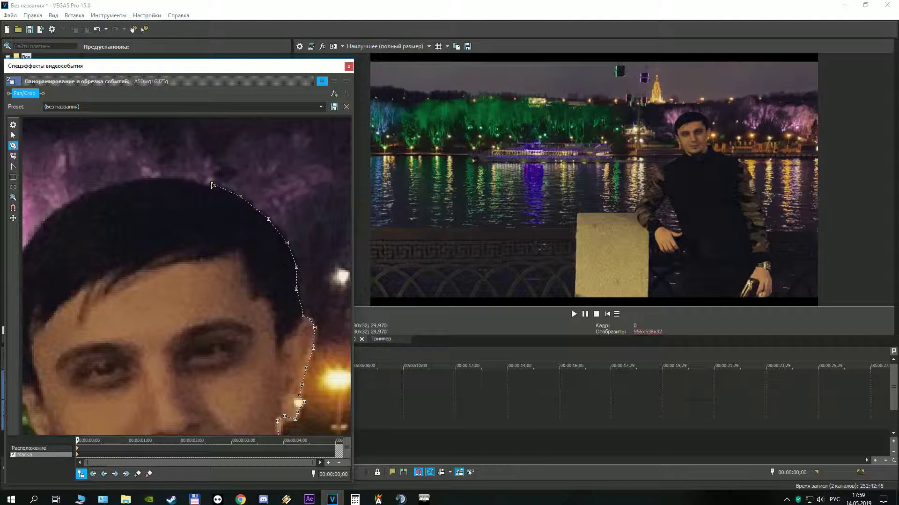
Step: Extend the mask path over the top of the head to the far side of the hair
{"action": "left_click", "coordinate": [175, 181]}
{"action": "left_click", "coordinate": [136, 182]}
{"action": "left_click", "coordinate": [84, 195]}
Step: Trace the mask path down the far side of the hair and around the second ear to the jaw
{"action": "left_click_drag", "start_coordinate": [36, 284], "coordinate": [203, 187]}
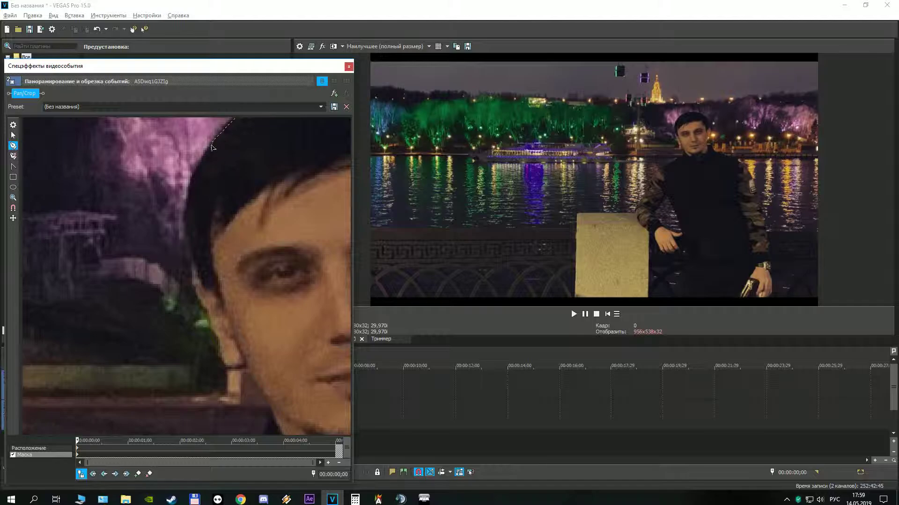
{"action": "left_click", "coordinate": [186, 212]}
{"action": "left_click", "coordinate": [193, 252]}
{"action": "left_click", "coordinate": [201, 283]}
{"action": "left_click", "coordinate": [208, 307]}
{"action": "left_click", "coordinate": [220, 342]}
{"action": "left_click", "coordinate": [227, 363]}
{"action": "left_click", "coordinate": [245, 358]}
Step: Continue the mask path down the jaw and collar, and along the far shoulder towards the camouflage sleeve
{"action": "scroll", "coordinate": [274, 365], "scroll_direction": "down", "scroll_amount": 5}
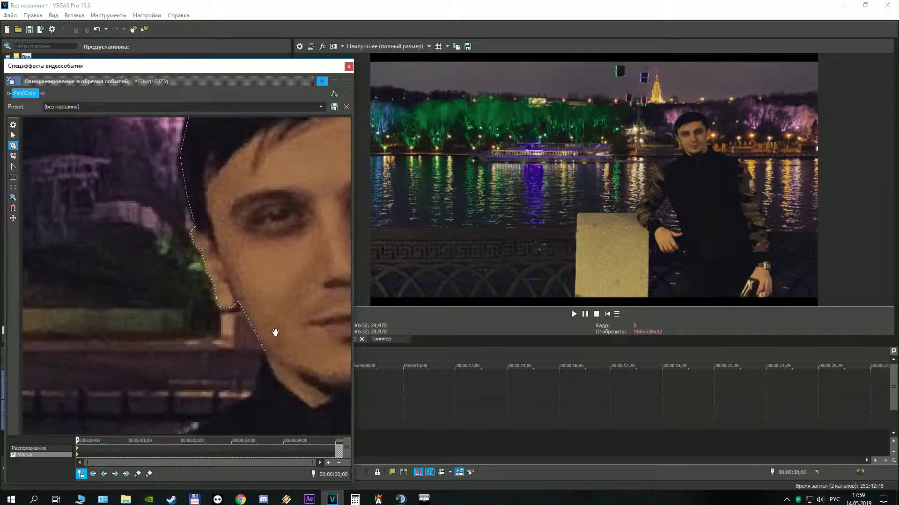
{"action": "left_click", "coordinate": [232, 205]}
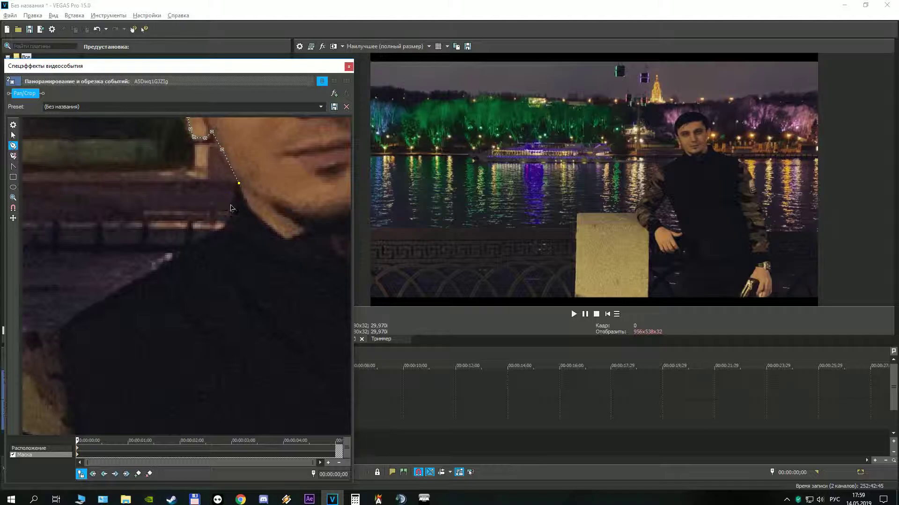
{"action": "left_click", "coordinate": [165, 260]}
{"action": "left_click", "coordinate": [145, 278]}
{"action": "left_click", "coordinate": [109, 298]}
{"action": "left_click", "coordinate": [77, 316]}
Step: Join the shoulder outline to the first mask point at the top of the camouflage sleeve, closing the mask
{"action": "left_click_drag", "start_coordinate": [69, 397], "coordinate": [293, 304]}
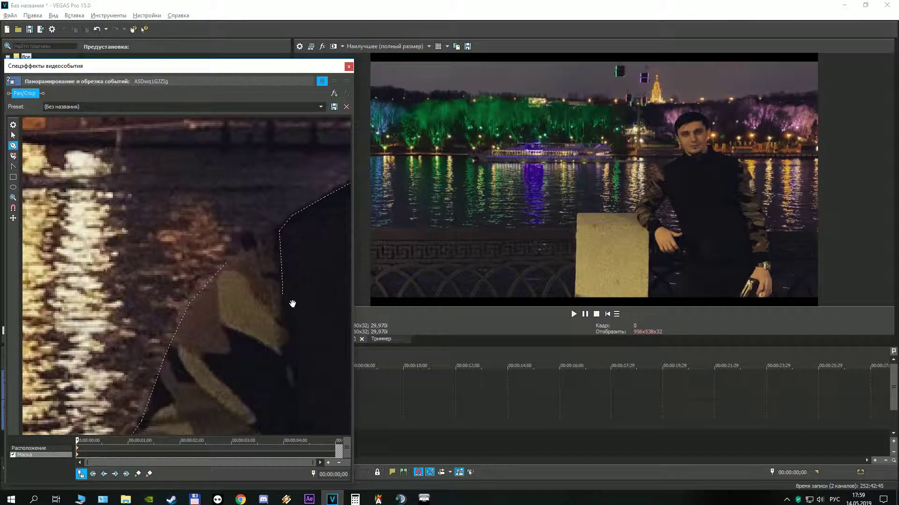
{"action": "left_click", "coordinate": [238, 253]}
{"action": "left_click", "coordinate": [227, 263]}
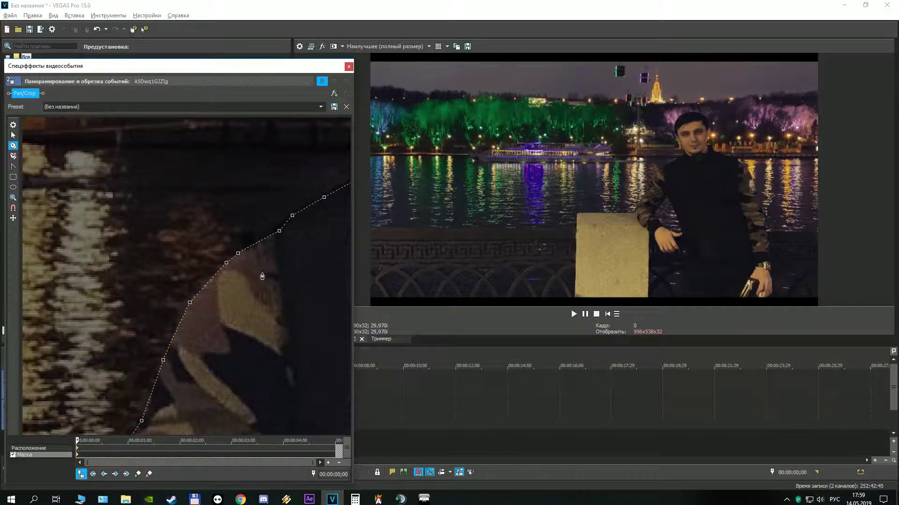
{"action": "scroll", "coordinate": [261, 273], "scroll_direction": "down", "scroll_amount": 6}
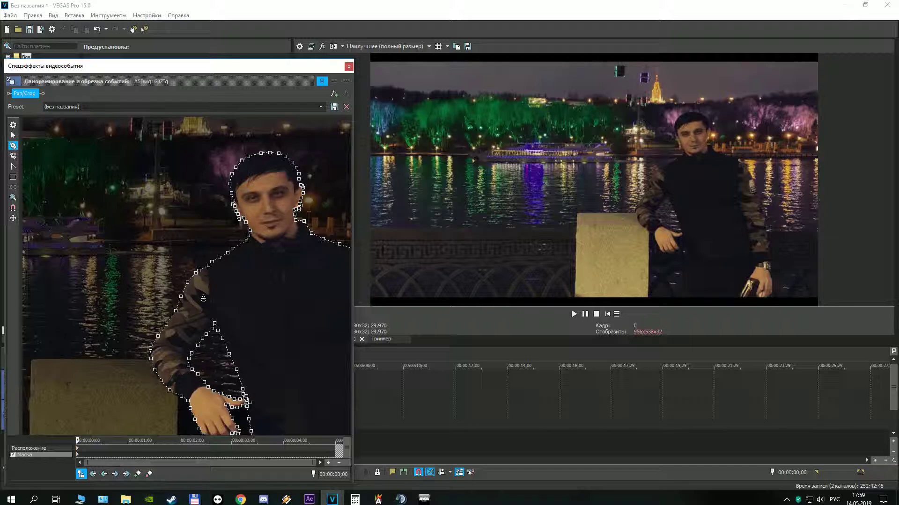
Step: Initialize the tangents of the mask points, first for all selected points and again for all points
{"action": "right_click", "coordinate": [203, 299]}
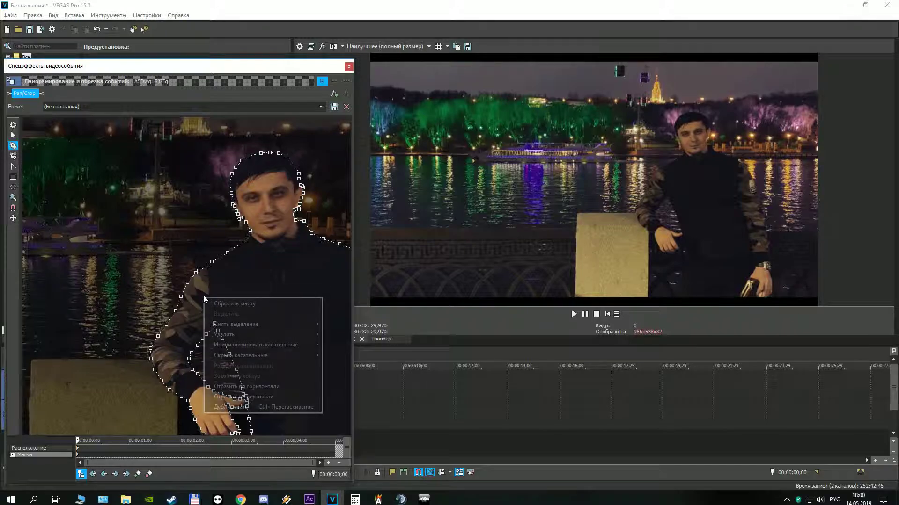
{"action": "mouse_move", "coordinate": [227, 347]}
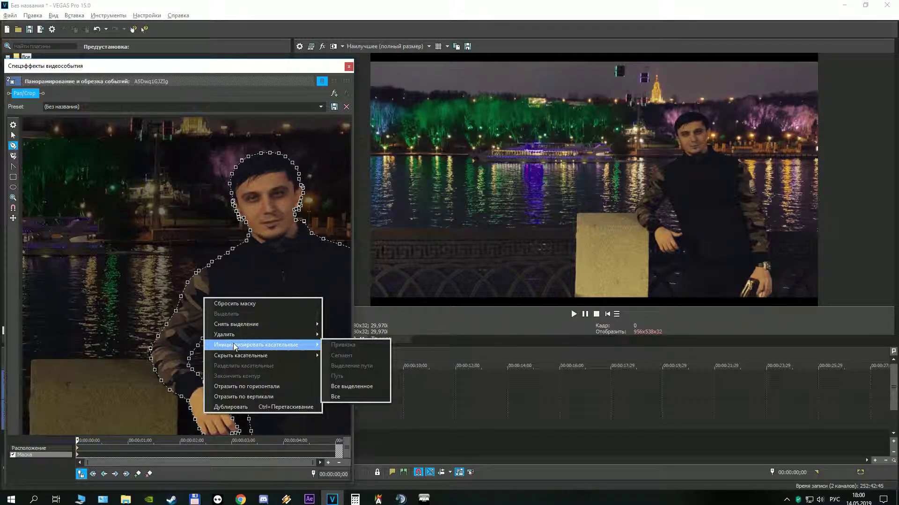
{"action": "left_click", "coordinate": [340, 386]}
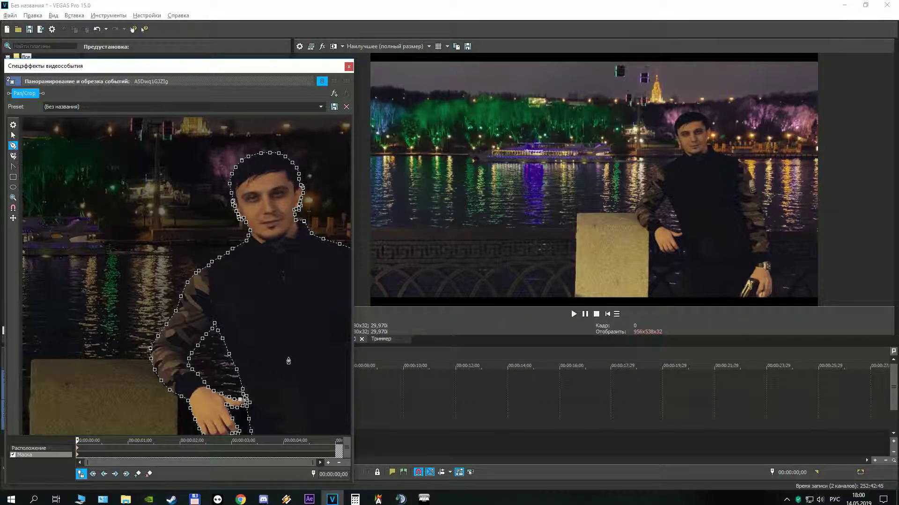
{"action": "right_click", "coordinate": [272, 343]}
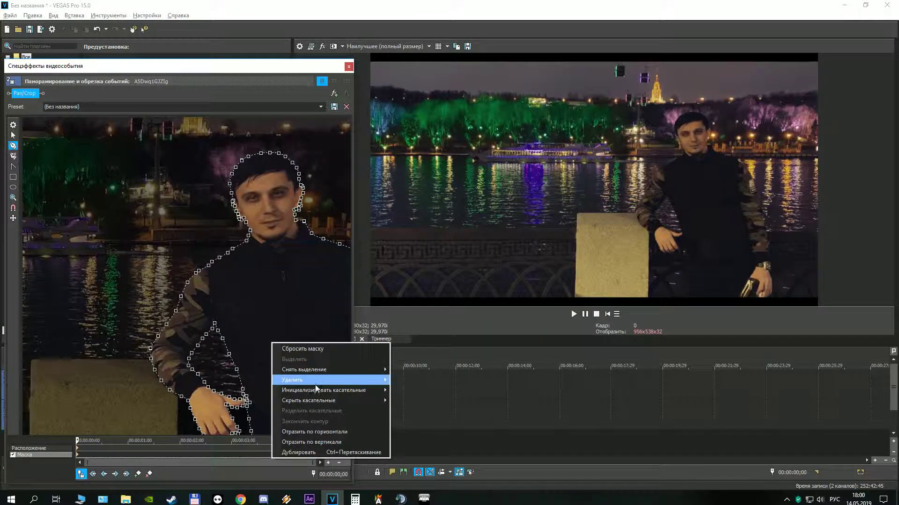
{"action": "mouse_move", "coordinate": [382, 391]}
{"action": "left_click", "coordinate": [410, 443]}
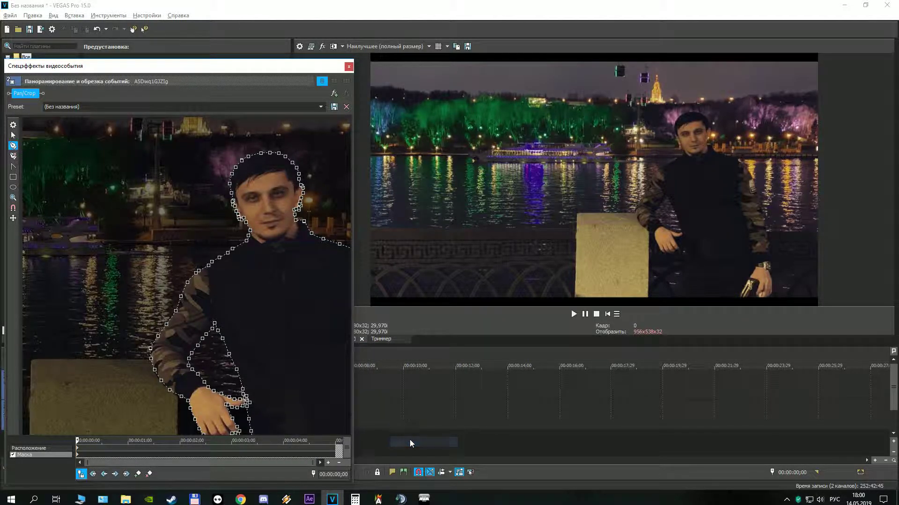
Step: Adjust the mask points beside the thumb tip to follow the jacket edge, and close the Pan/Crop window
{"action": "scroll", "coordinate": [261, 423], "scroll_direction": "up", "scroll_amount": 2}
{"action": "scroll", "coordinate": [260, 424], "scroll_direction": "up", "scroll_amount": 1}
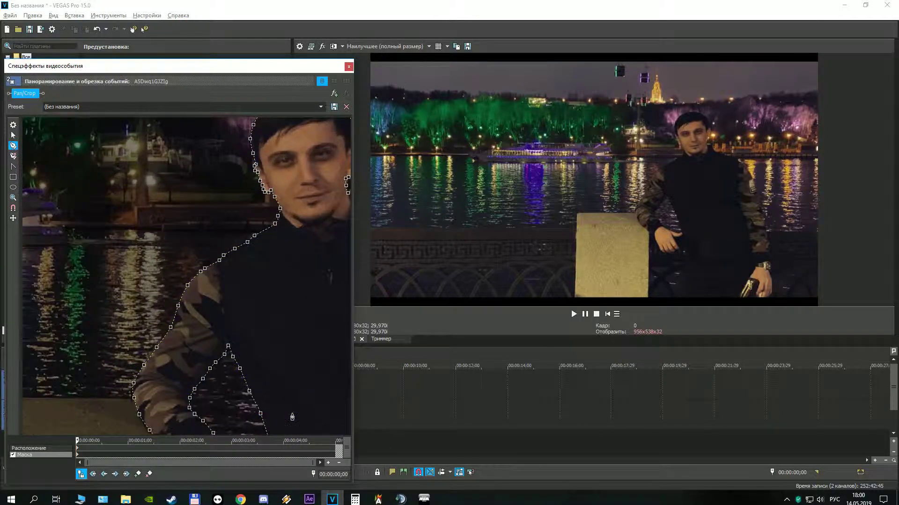
{"action": "scroll", "coordinate": [291, 412], "scroll_direction": "up", "scroll_amount": 1}
{"action": "scroll", "coordinate": [225, 240], "scroll_direction": "up", "scroll_amount": 3}
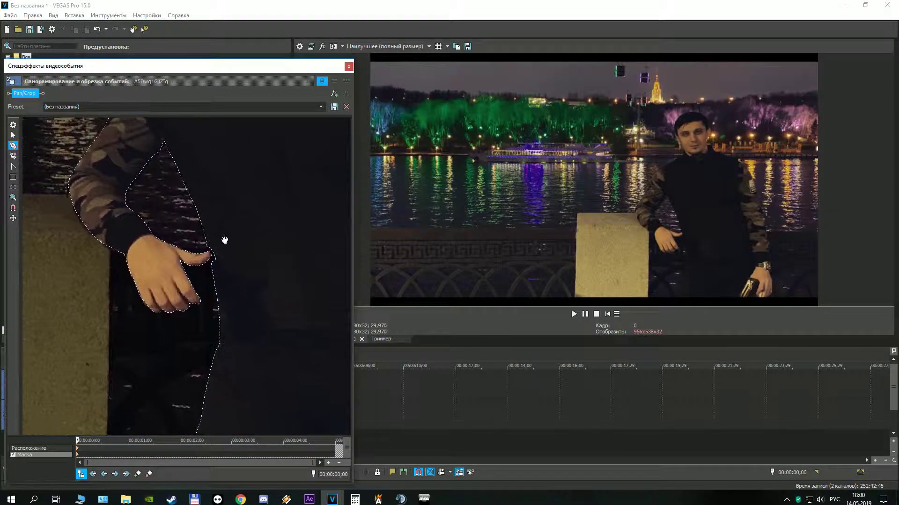
{"action": "scroll", "coordinate": [223, 244], "scroll_direction": "up", "scroll_amount": 1}
{"action": "left_click", "coordinate": [248, 207]}
{"action": "left_click_drag", "start_coordinate": [250, 208], "coordinate": [251, 224]}
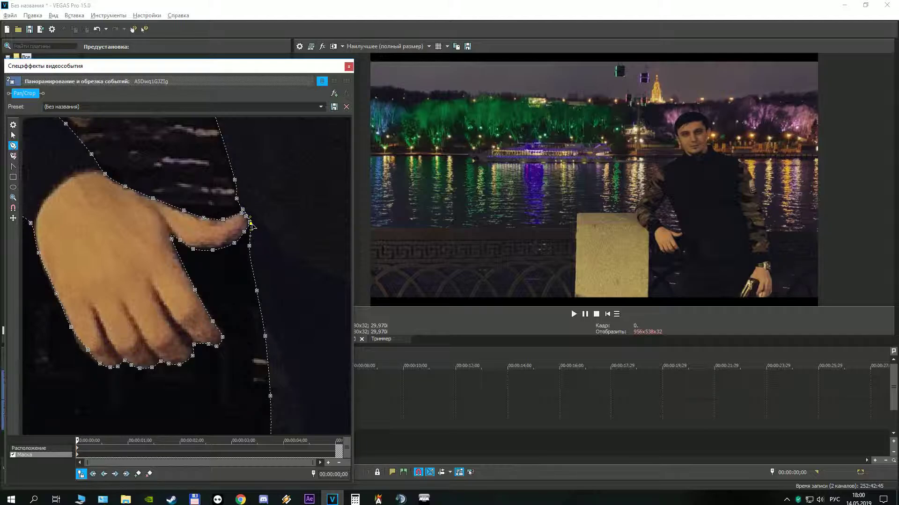
{"action": "left_click", "coordinate": [251, 250]}
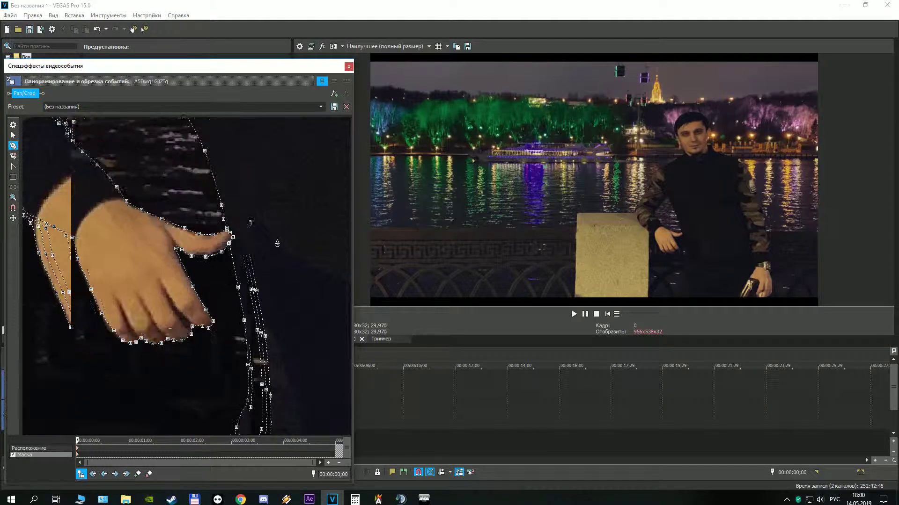
{"action": "scroll", "coordinate": [276, 241], "scroll_direction": "down", "scroll_amount": 5}
{"action": "scroll", "coordinate": [286, 244], "scroll_direction": "down", "scroll_amount": 5}
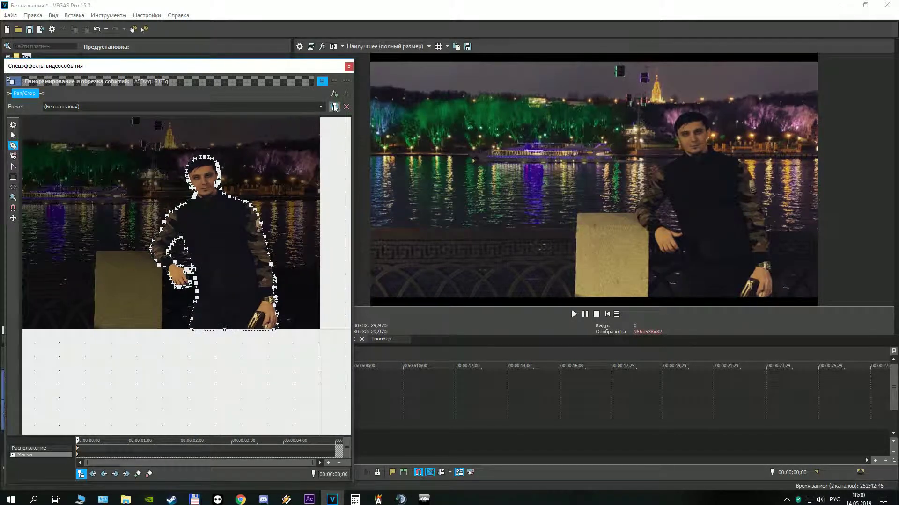
{"action": "left_click", "coordinate": [349, 67]}
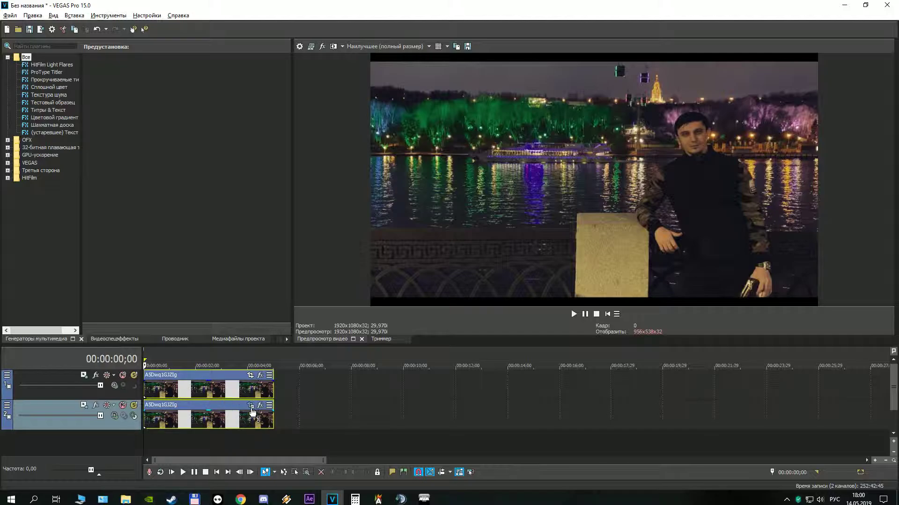
{"action": "mouse_move", "coordinate": [224, 391]}
{"action": "left_mouse_down"}
{"action": "mouse_move", "coordinate": [242, 402]}
{"action": "mouse_move", "coordinate": [365, 389]}
{"action": "left_mouse_up"}
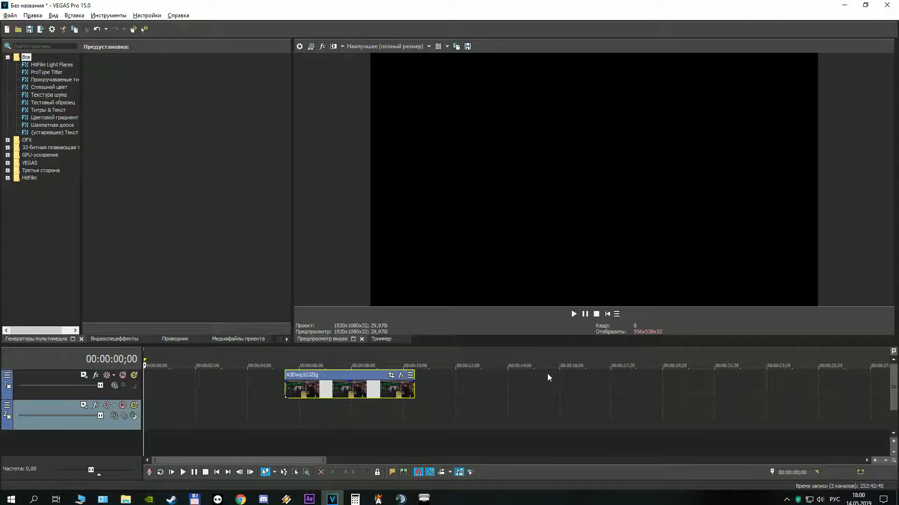
{"action": "scroll", "coordinate": [539, 375], "scroll_direction": "down", "scroll_amount": 5}
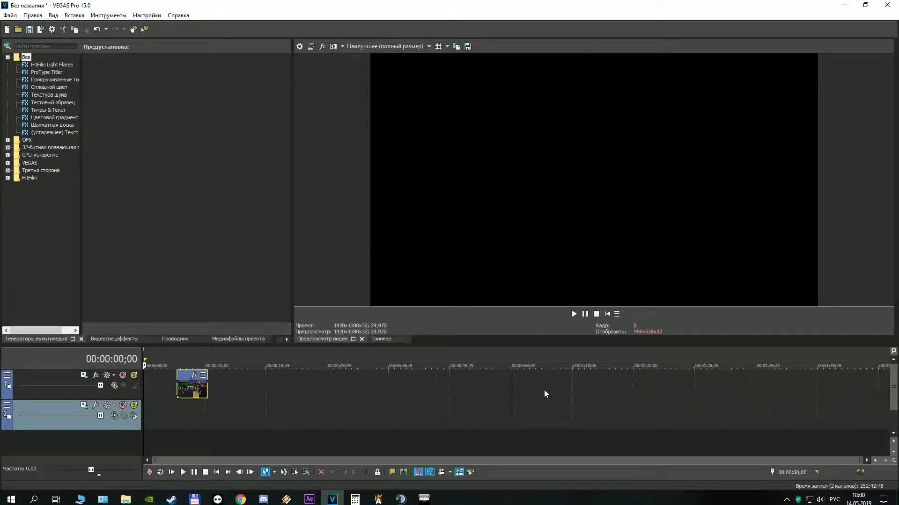
{"action": "left_click", "coordinate": [96, 29]}
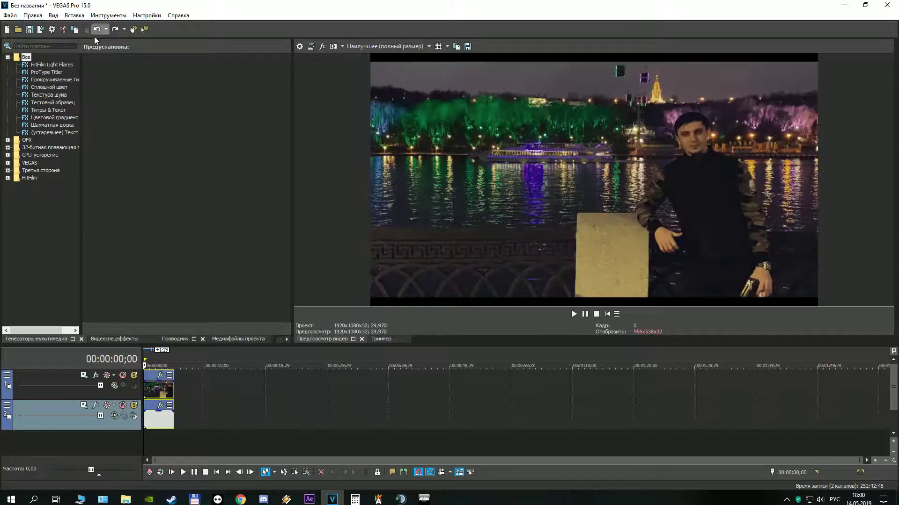
{"action": "left_click", "coordinate": [145, 444]}
{"action": "scroll", "coordinate": [148, 438], "scroll_direction": "up", "scroll_amount": 5}
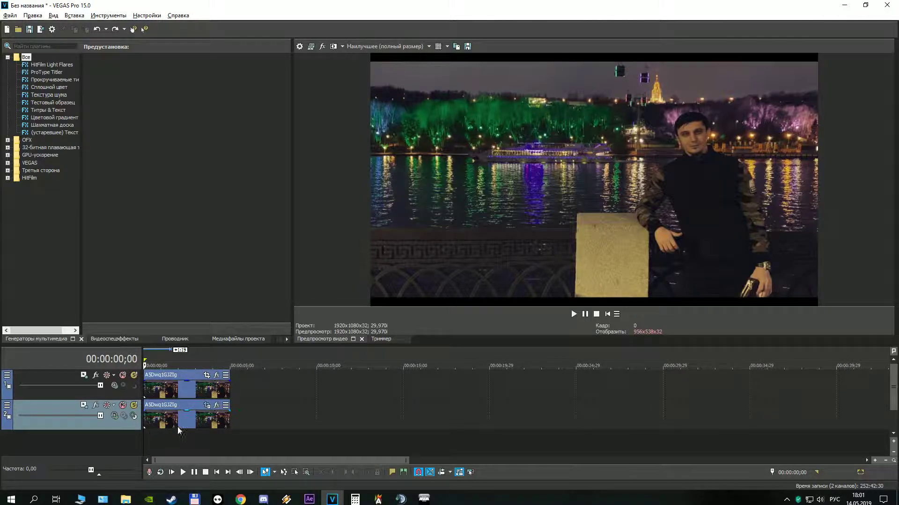
Step: Swap the two photo events between the tracks, placing the masked copy on the upper track, both starting at 00:00:00;00
{"action": "left_click_drag", "start_coordinate": [189, 405], "coordinate": [282, 378]}
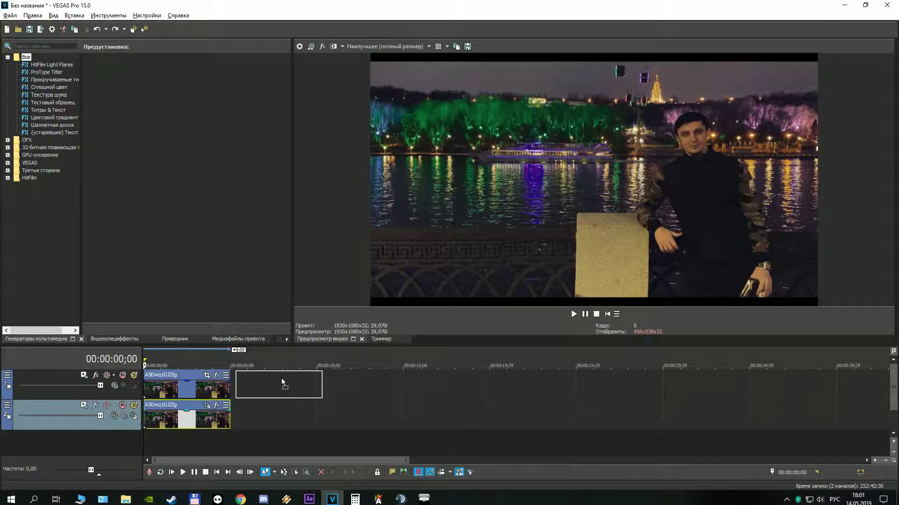
{"action": "left_click_drag", "start_coordinate": [189, 376], "coordinate": [187, 406]}
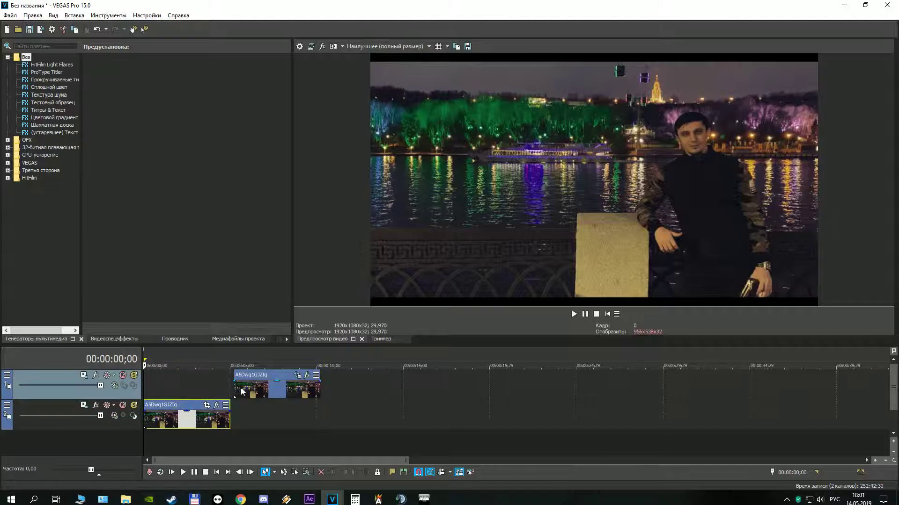
{"action": "left_click_drag", "start_coordinate": [254, 380], "coordinate": [158, 399]}
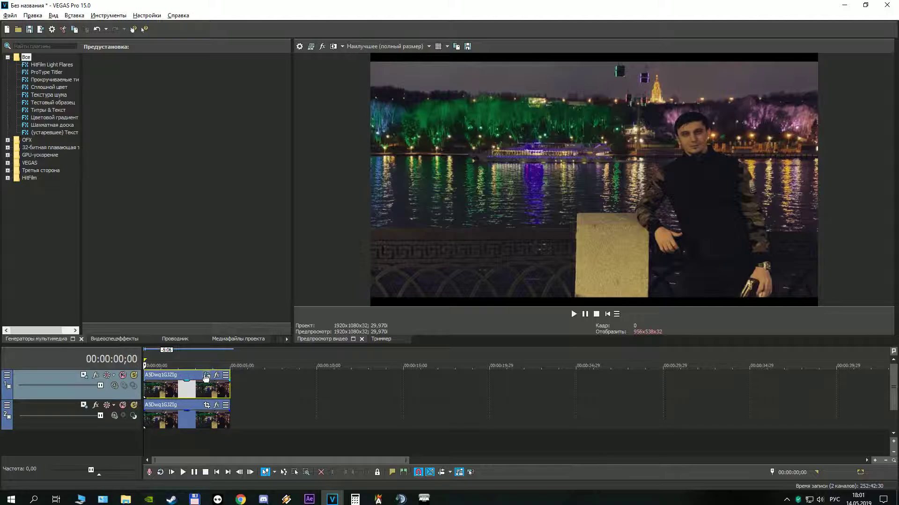
Step: Open Pan/Crop for the lower track's photo, try enlarging its crop frame, and undo the resize
{"action": "left_click", "coordinate": [207, 407]}
{"action": "scroll", "coordinate": [50, 324], "scroll_direction": "up", "scroll_amount": 2}
{"action": "scroll", "coordinate": [50, 324], "scroll_direction": "down", "scroll_amount": 4}
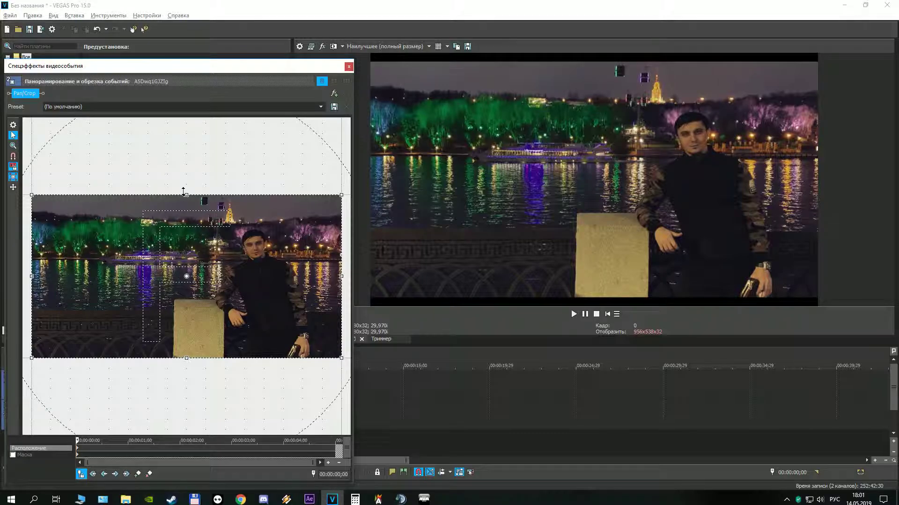
{"action": "left_click_drag", "start_coordinate": [183, 192], "coordinate": [181, 186]}
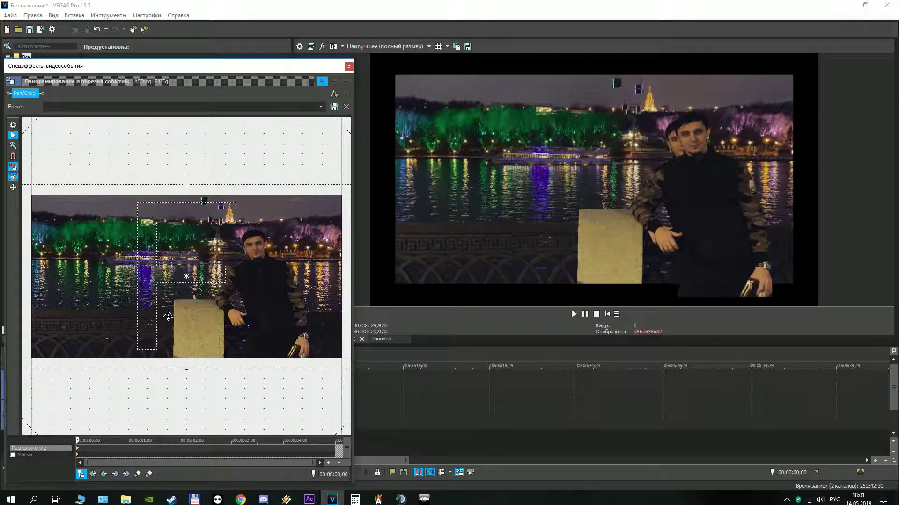
{"action": "left_click", "coordinate": [96, 29]}
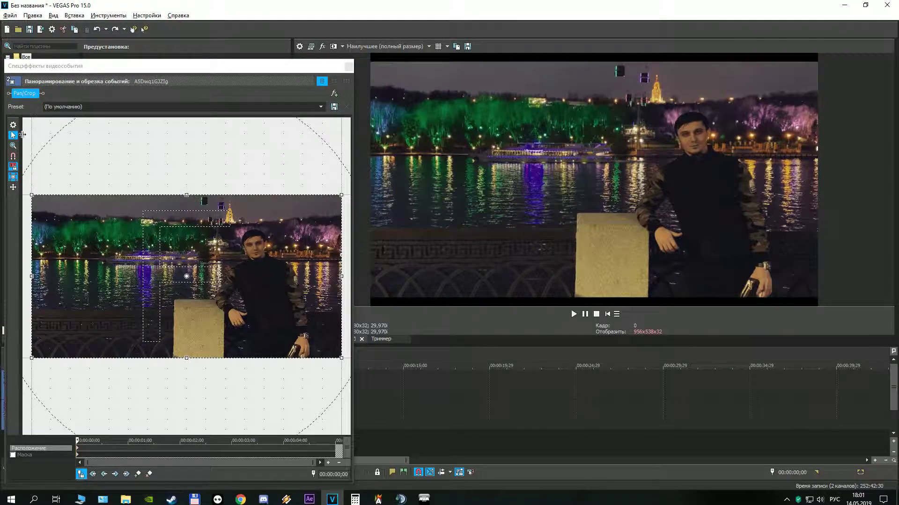
Step: Turn off the aspect ratio lock, keep sizing about the center on, and reduce the height of the lower photo's crop frame
{"action": "left_click", "coordinate": [15, 176]}
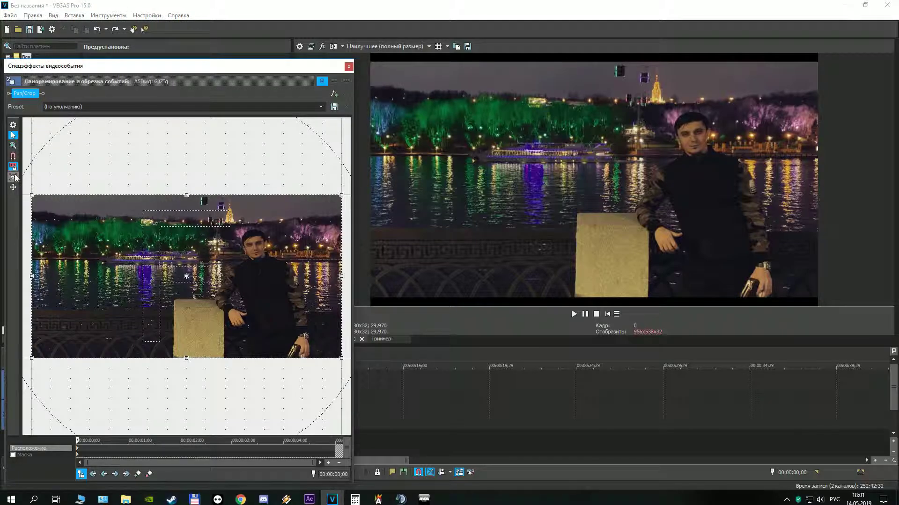
{"action": "left_click", "coordinate": [13, 166]}
{"action": "left_click", "coordinate": [14, 176]}
{"action": "left_click_drag", "start_coordinate": [186, 194], "coordinate": [182, 209]}
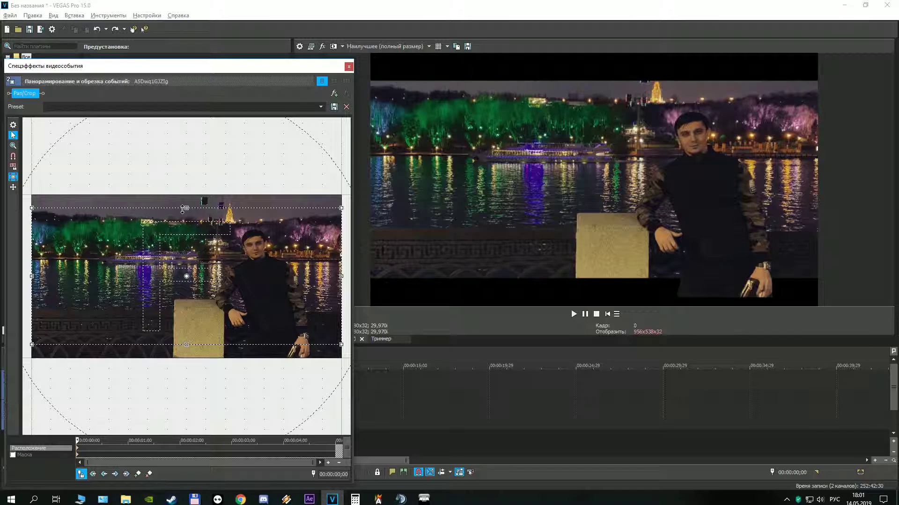
Step: Lock the aspect ratio, shrink the lower photo's crop frame slightly and shift it up and left, then close Pan/Crop
{"action": "left_click_drag", "start_coordinate": [182, 210], "coordinate": [182, 209]}
{"action": "left_click", "coordinate": [13, 166]}
{"action": "left_click_drag", "start_coordinate": [193, 208], "coordinate": [191, 212]}
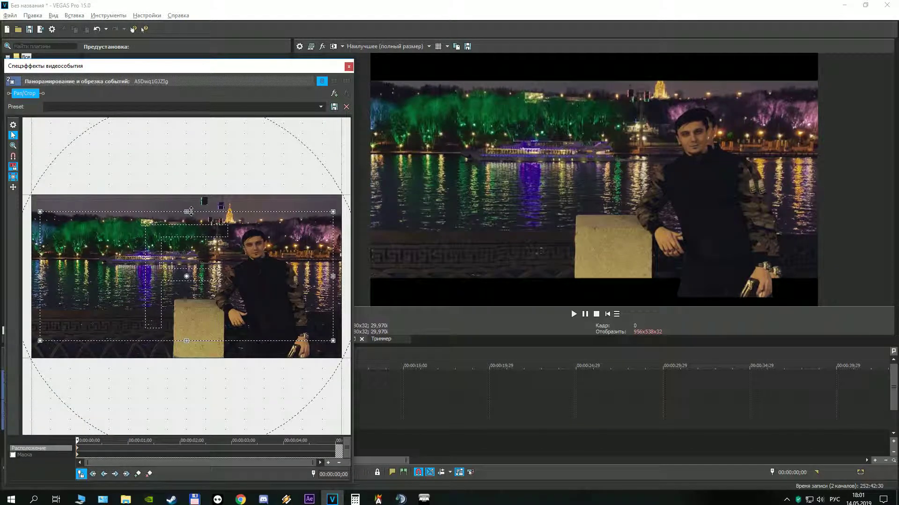
{"action": "mouse_move", "coordinate": [191, 211]}
{"action": "left_mouse_down"}
{"action": "mouse_move", "coordinate": [188, 200]}
{"action": "mouse_move", "coordinate": [186, 209]}
{"action": "left_mouse_up"}
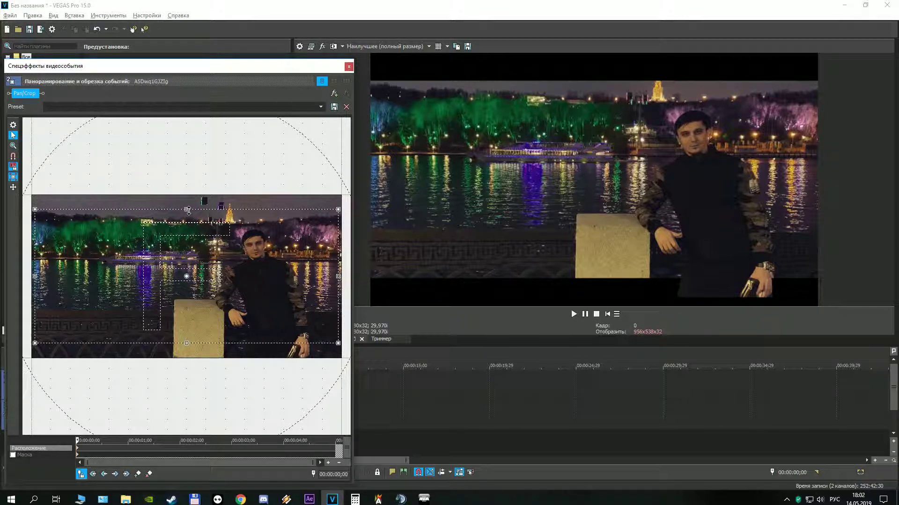
{"action": "scroll", "coordinate": [172, 272], "scroll_direction": "up", "scroll_amount": 1}
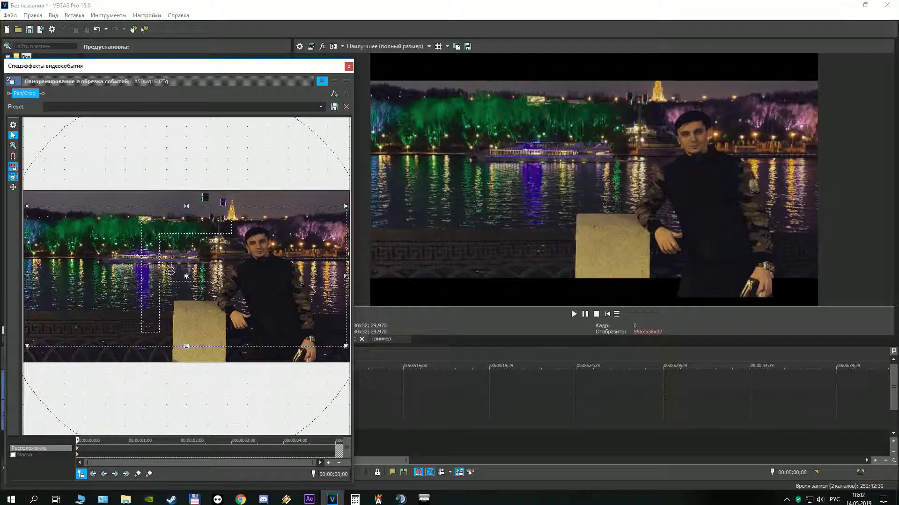
{"action": "left_click_drag", "start_coordinate": [162, 278], "coordinate": [159, 275]}
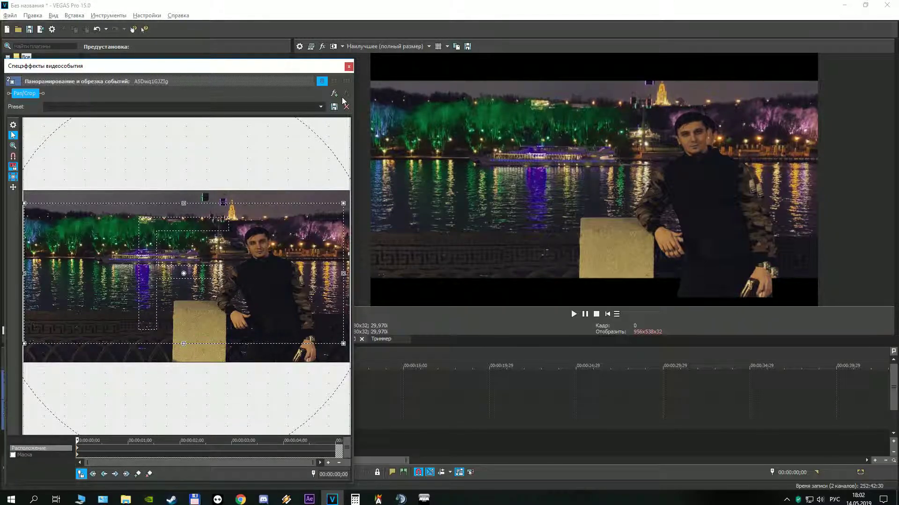
{"action": "left_click", "coordinate": [348, 67]}
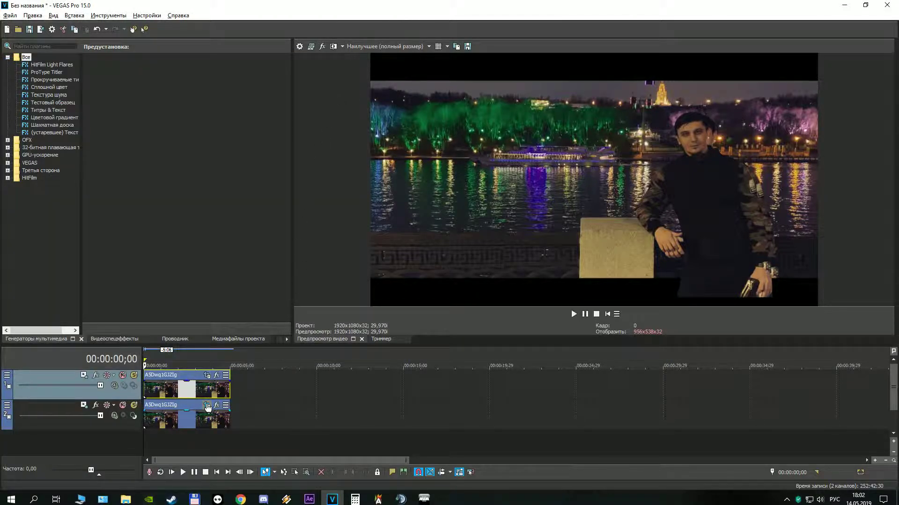
Step: In Pan/Crop for the upper masked photo, shrink and shift the crop frame to enlarge the man over his background copy
{"action": "left_click", "coordinate": [206, 378]}
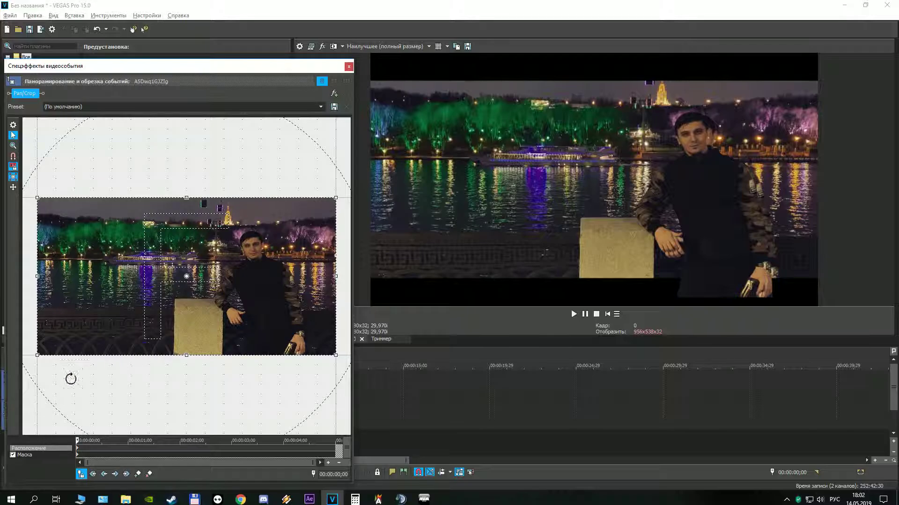
{"action": "scroll", "coordinate": [233, 314], "scroll_direction": "up", "scroll_amount": 1}
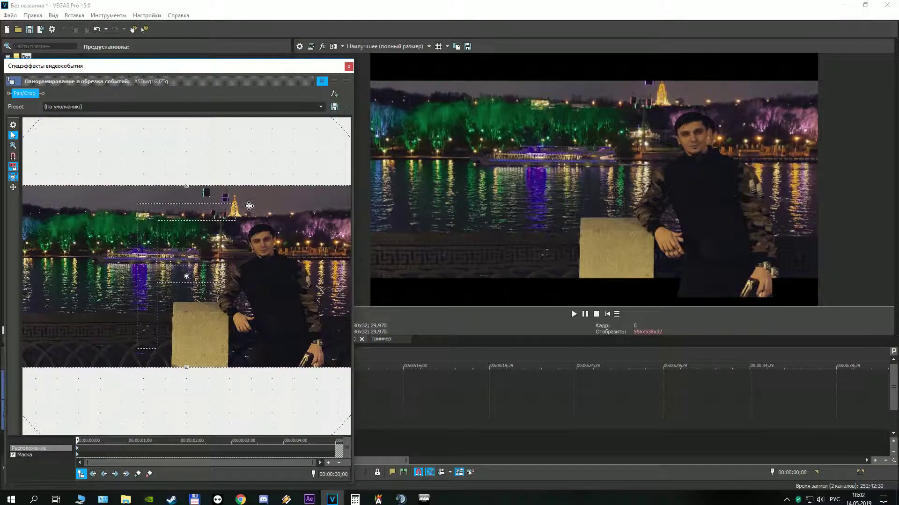
{"action": "left_click_drag", "start_coordinate": [257, 186], "coordinate": [253, 199]}
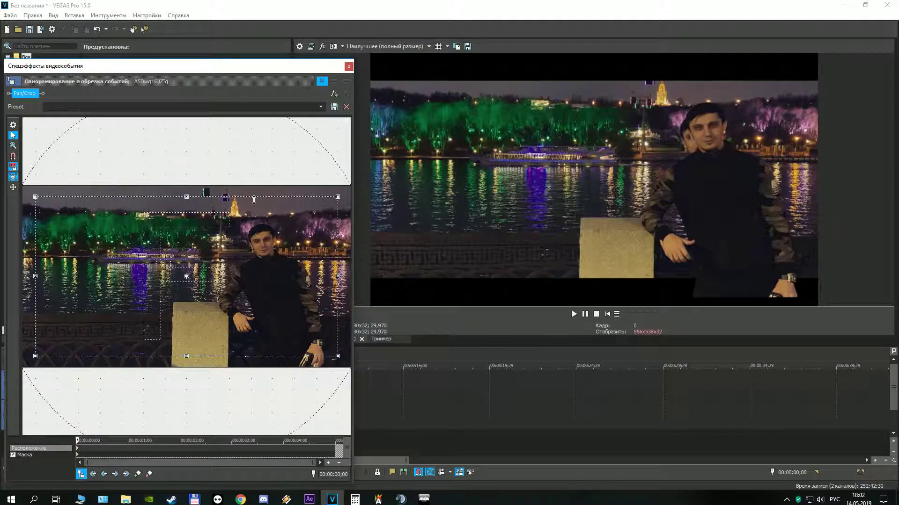
{"action": "left_click_drag", "start_coordinate": [254, 321], "coordinate": [260, 324]}
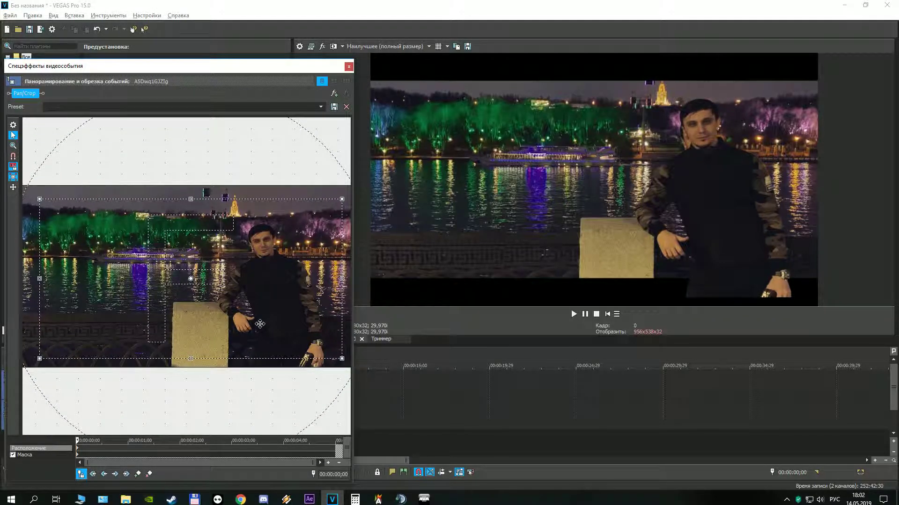
{"action": "left_click_drag", "start_coordinate": [252, 201], "coordinate": [252, 205]}
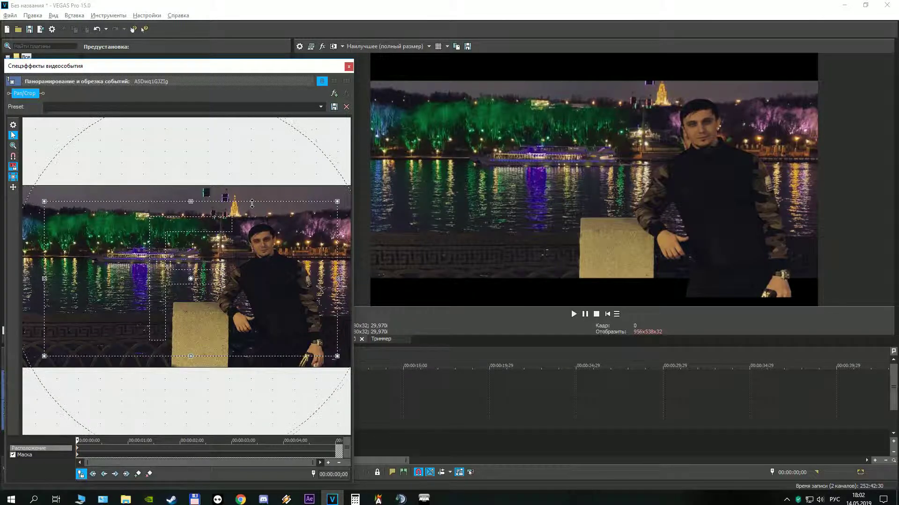
{"action": "left_click_drag", "start_coordinate": [238, 259], "coordinate": [243, 260]}
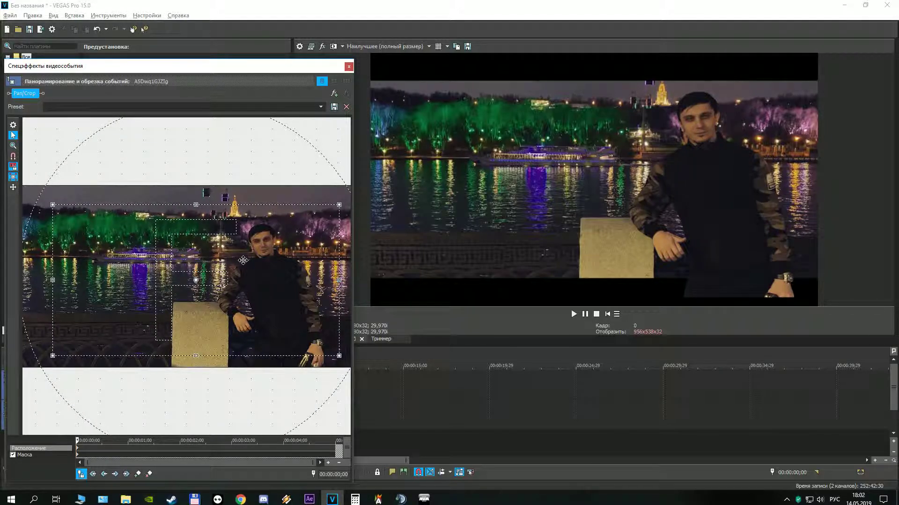
{"action": "left_click_drag", "start_coordinate": [254, 205], "coordinate": [256, 215]}
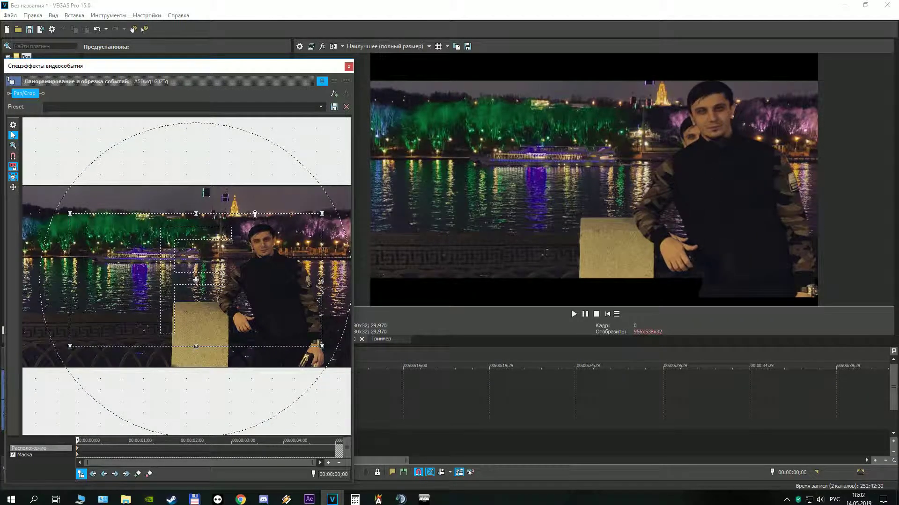
{"action": "mouse_move", "coordinate": [244, 245]}
{"action": "left_mouse_down"}
{"action": "mouse_move", "coordinate": [263, 245]}
{"action": "mouse_move", "coordinate": [249, 250]}
{"action": "left_mouse_up"}
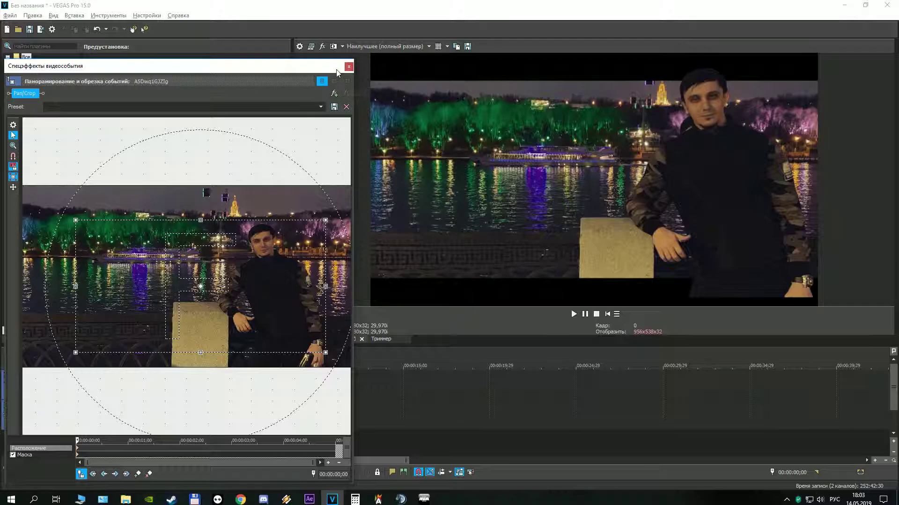
{"action": "left_click", "coordinate": [348, 68]}
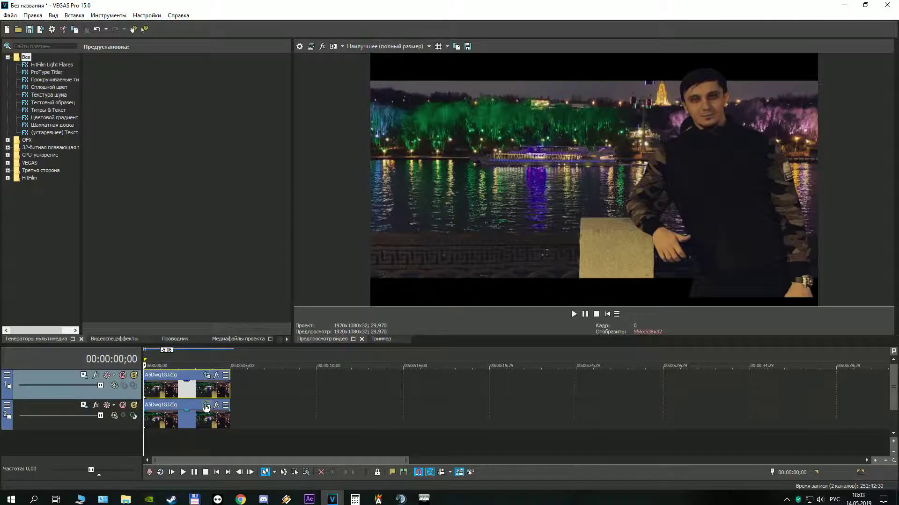
Step: Open Pan/Crop for the lower photo, unlock the aspect ratio, and adjust its crop frame's height and position behind the man
{"action": "left_click", "coordinate": [209, 407]}
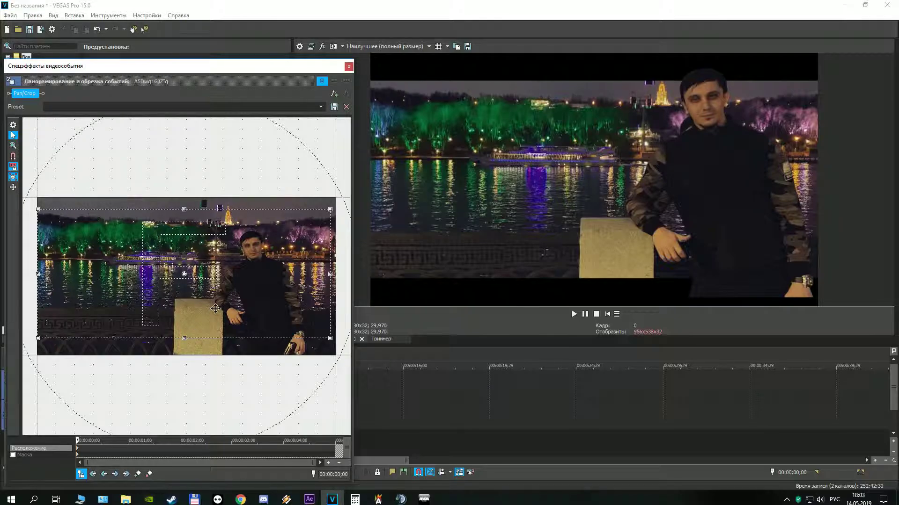
{"action": "left_click_drag", "start_coordinate": [204, 304], "coordinate": [203, 306]}
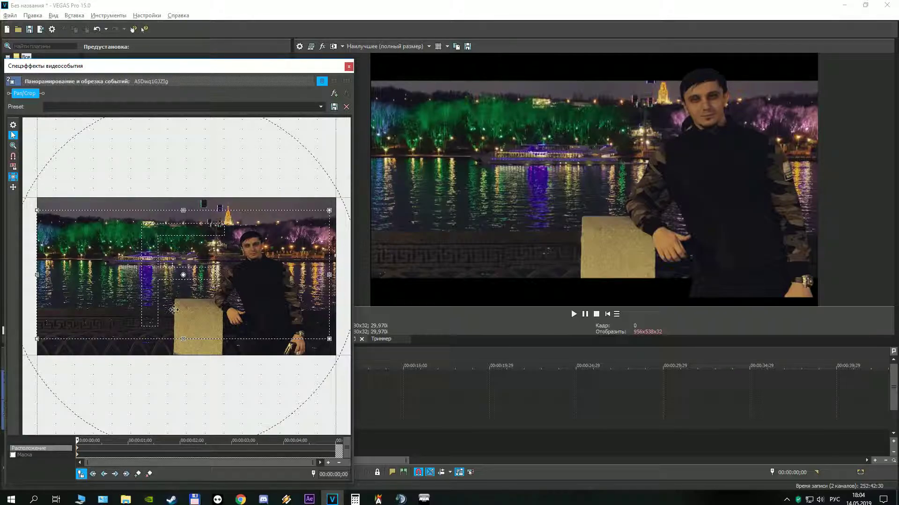
{"action": "left_click_drag", "start_coordinate": [184, 339], "coordinate": [178, 340]}
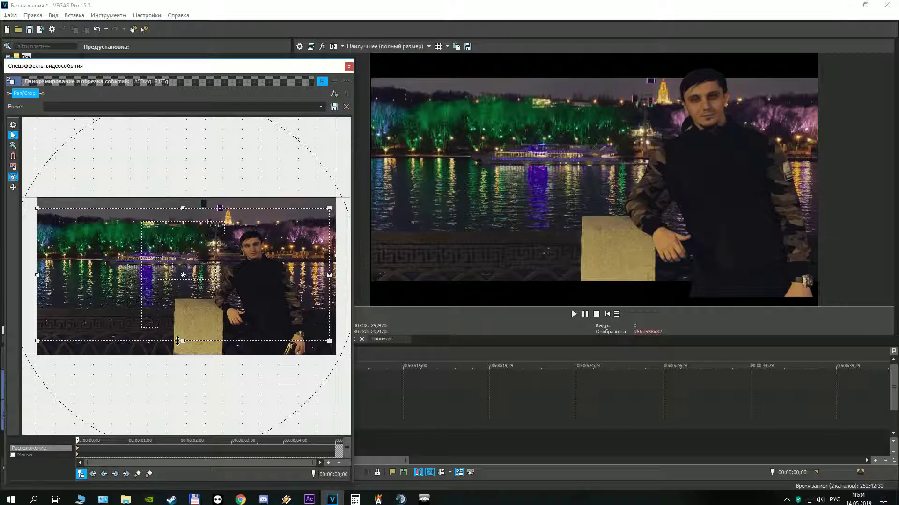
{"action": "left_click_drag", "start_coordinate": [186, 313], "coordinate": [185, 313]}
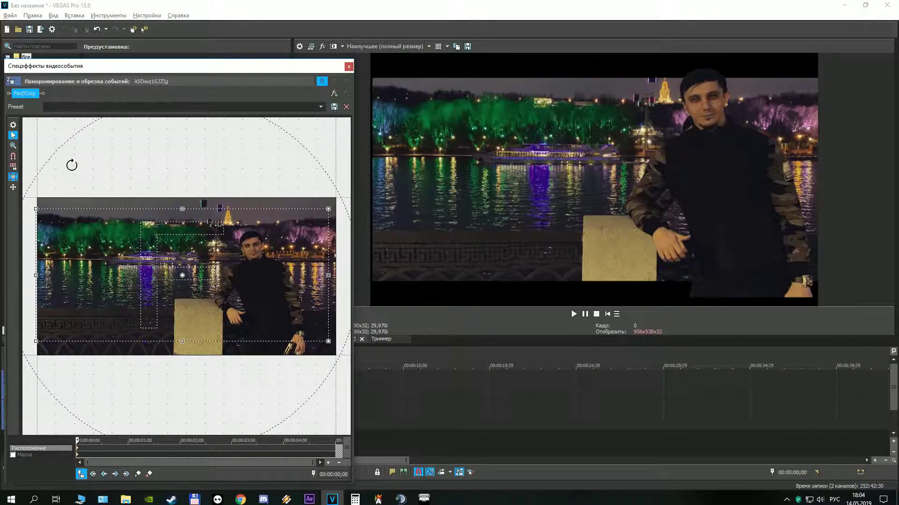
{"action": "left_click", "coordinate": [94, 31]}
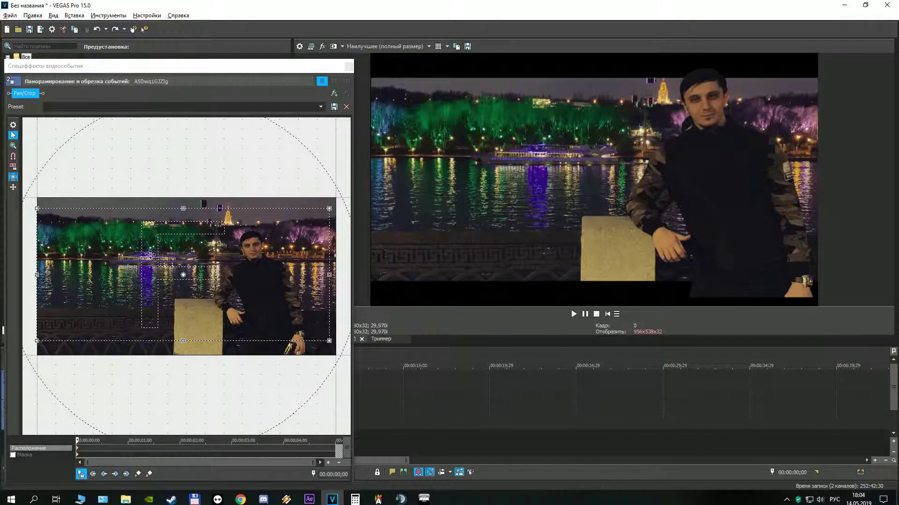
{"action": "left_click_drag", "start_coordinate": [161, 278], "coordinate": [159, 280]}
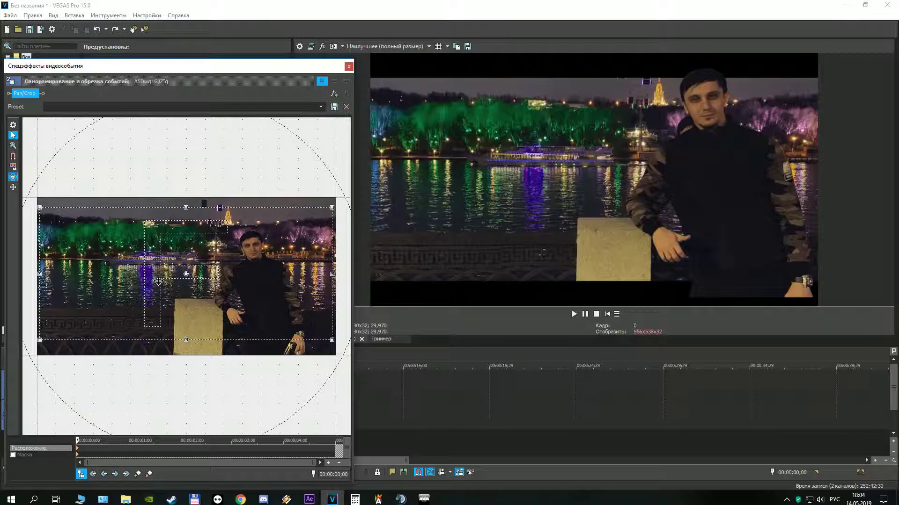
{"action": "left_click_drag", "start_coordinate": [158, 281], "coordinate": [156, 269]}
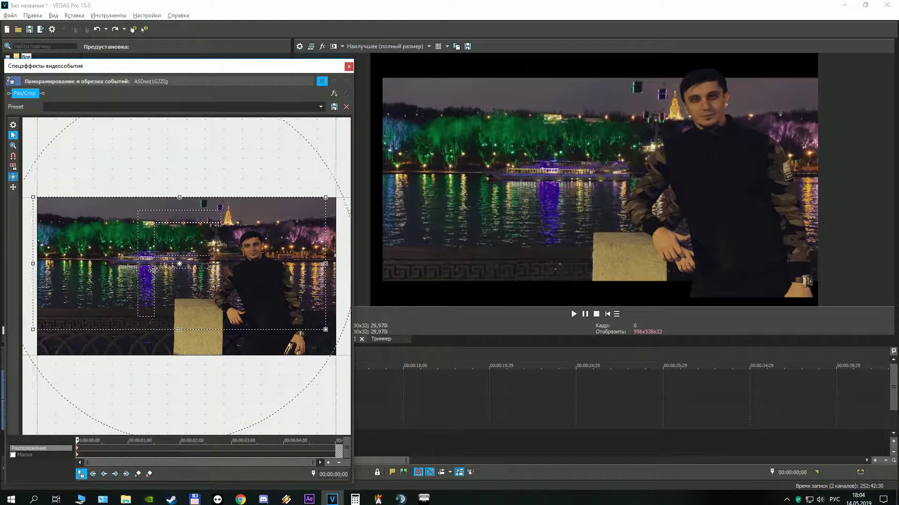
{"action": "left_click_drag", "start_coordinate": [155, 270], "coordinate": [156, 281]}
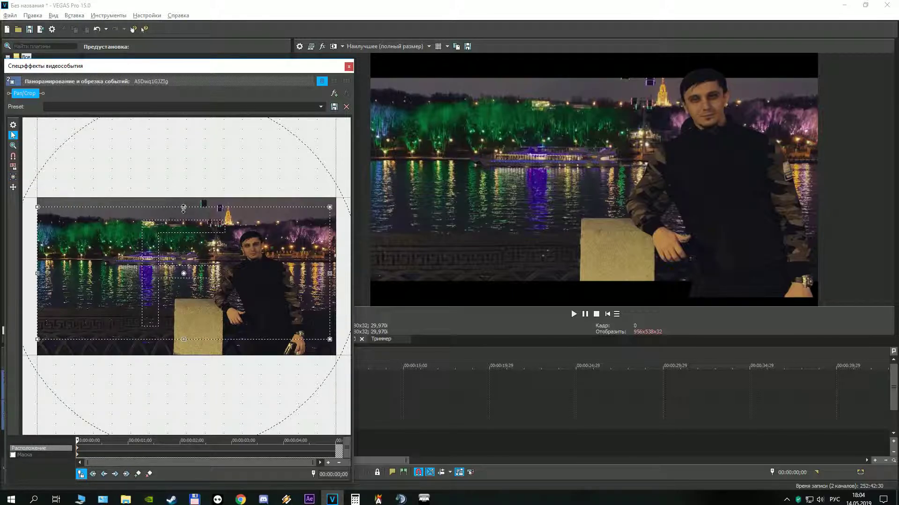
Step: With sizing about the center off, extend the crop frame's top and bottom edges to the lower photo's full height and close Pan/Crop
{"action": "left_click_drag", "start_coordinate": [184, 207], "coordinate": [180, 197]}
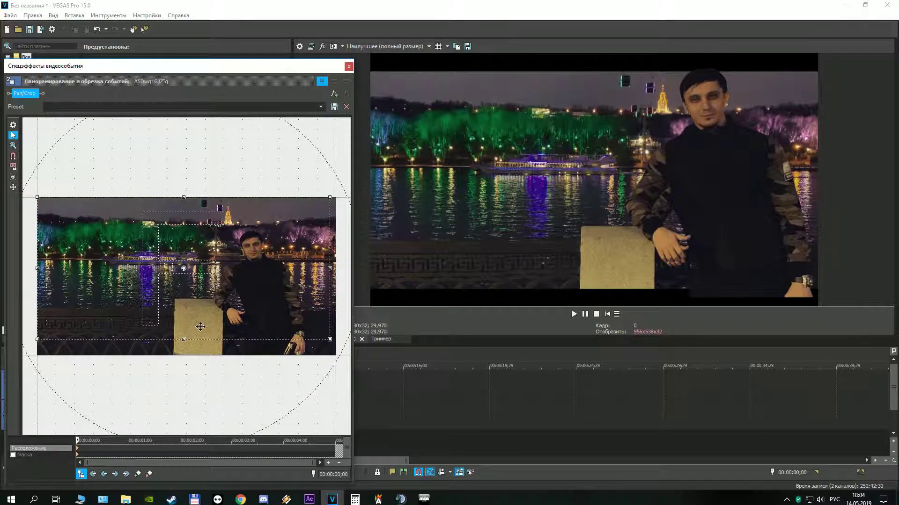
{"action": "left_click_drag", "start_coordinate": [185, 340], "coordinate": [186, 357]}
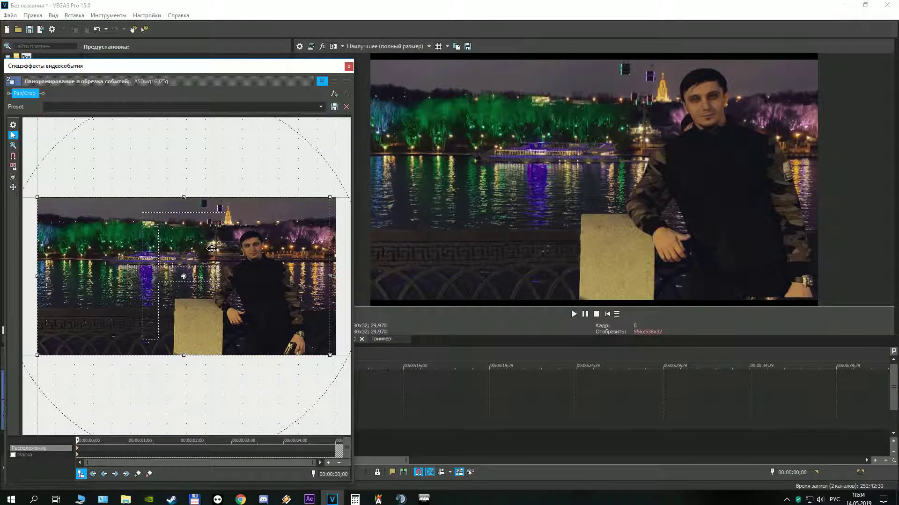
{"action": "left_click", "coordinate": [349, 68]}
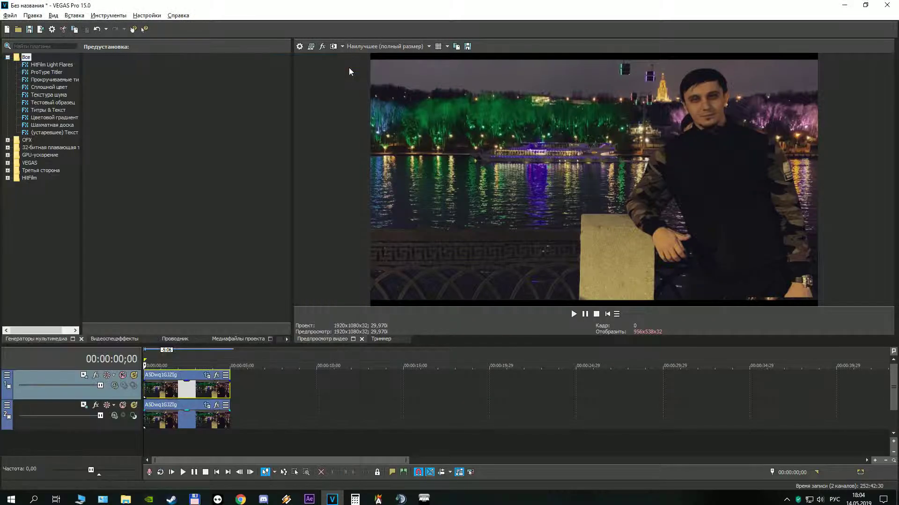
Step: Add a black Solid Color event at 00:00:00;00 on a new top video track and trim it to the photos' length
{"action": "right_click", "coordinate": [128, 443]}
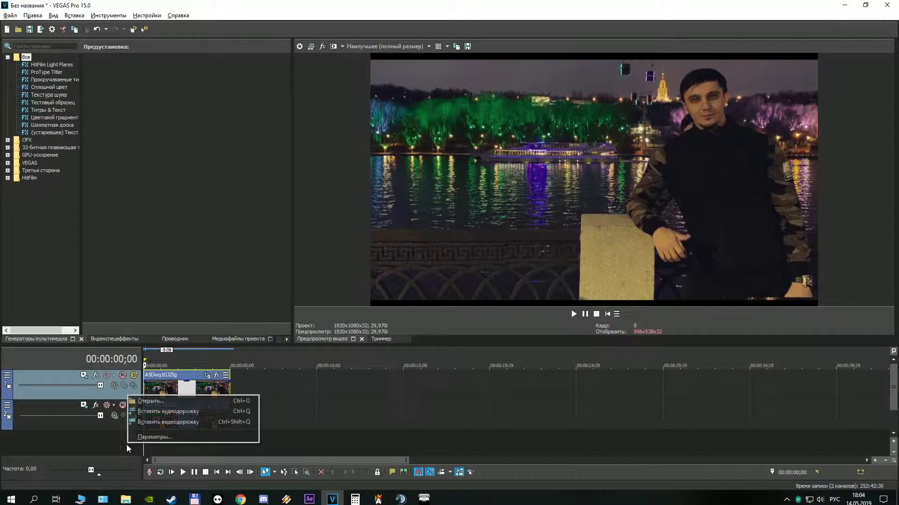
{"action": "left_click", "coordinate": [143, 422]}
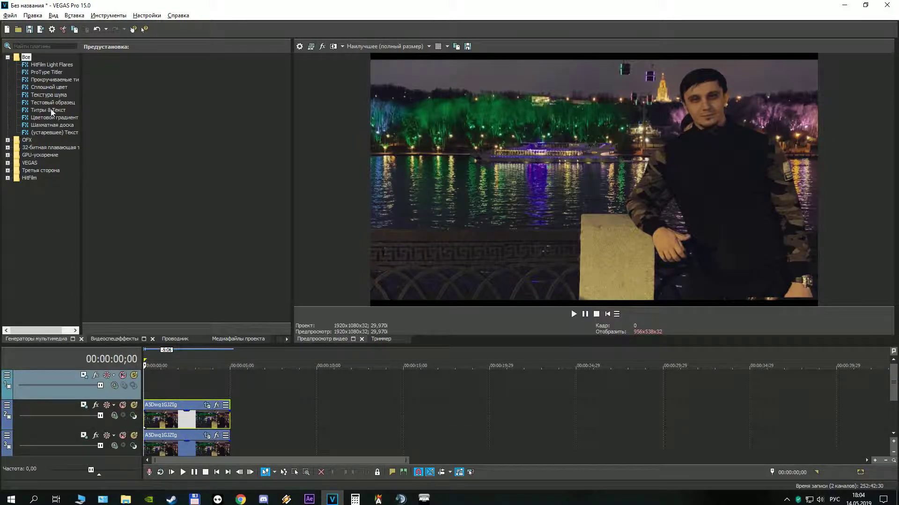
{"action": "left_click", "coordinate": [41, 88]}
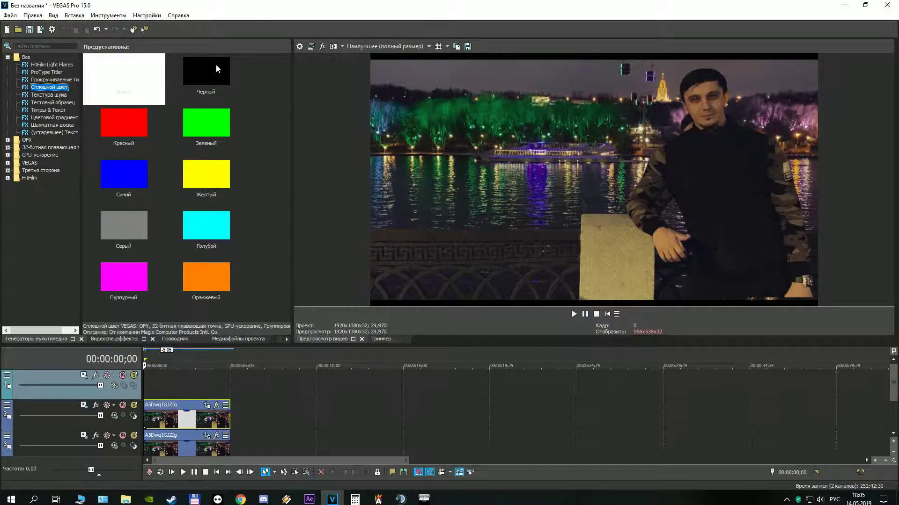
{"action": "left_click_drag", "start_coordinate": [217, 68], "coordinate": [154, 382]}
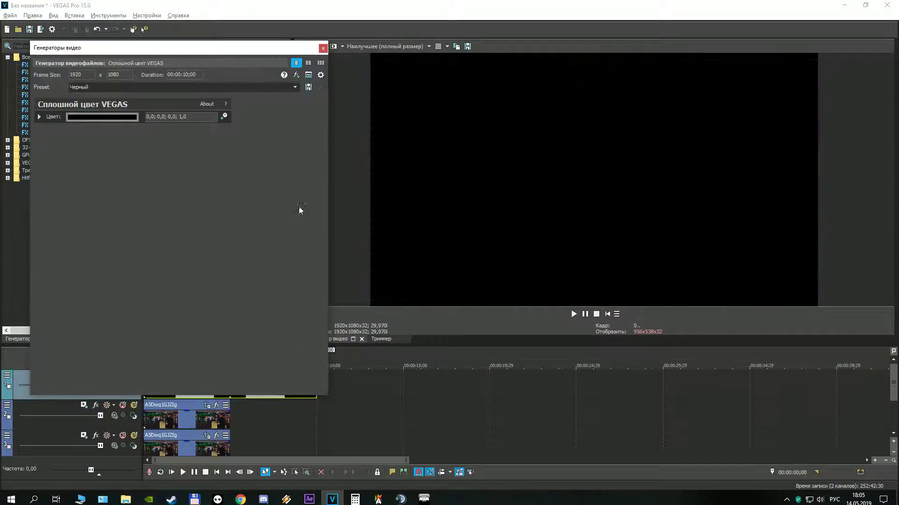
{"action": "left_click", "coordinate": [323, 48]}
{"action": "left_click_drag", "start_coordinate": [316, 380], "coordinate": [194, 384]}
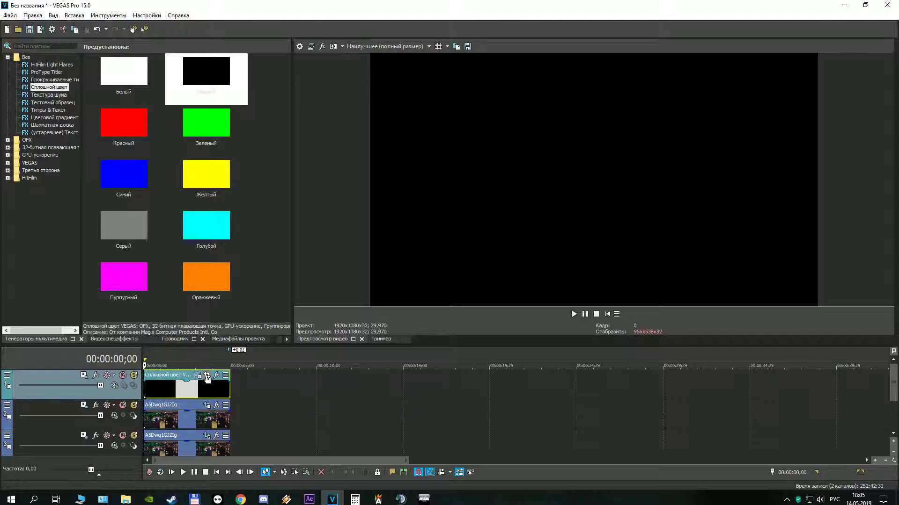
Step: Enable the mask in the black event's Pan/Crop with the rectangle mask tool, and show the grid overlay in the preview
{"action": "left_click", "coordinate": [207, 376]}
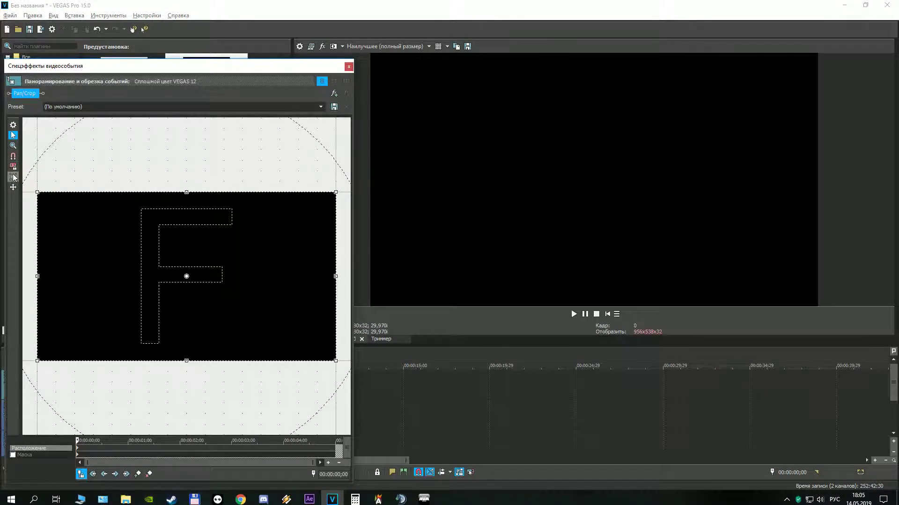
{"action": "left_click", "coordinate": [26, 455]}
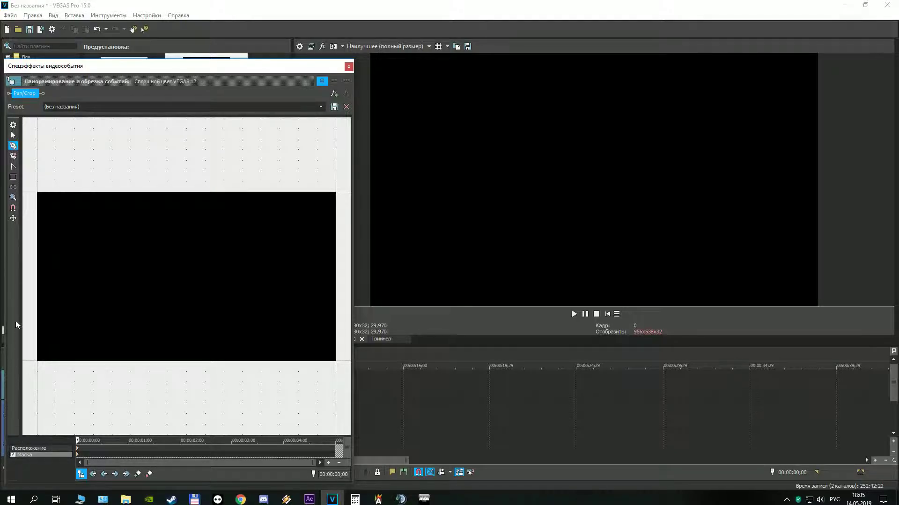
{"action": "left_click", "coordinate": [14, 177]}
{"action": "left_click", "coordinate": [438, 47]}
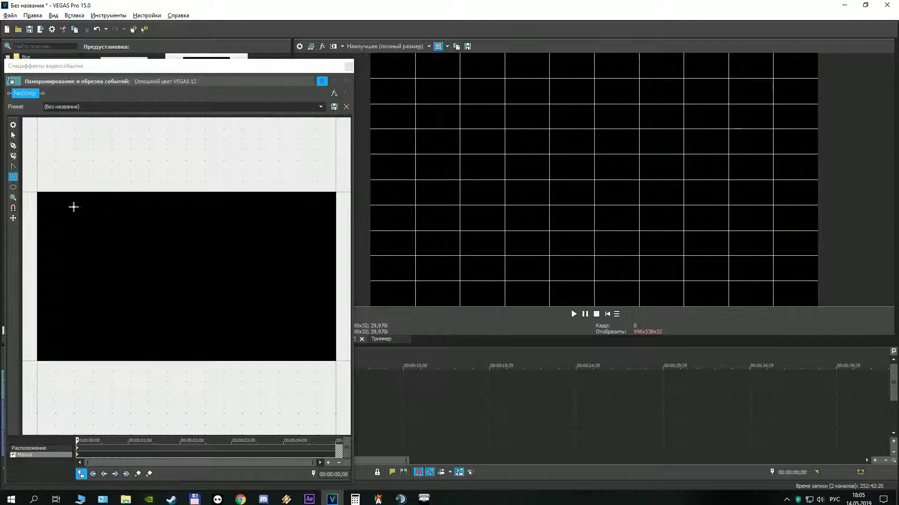
Step: Draw full-width rectangular masks along the black frame's top and bottom edges, each one preview grid row high
{"action": "left_click_drag", "start_coordinate": [32, 189], "coordinate": [78, 235]}
{"action": "left_click_drag", "start_coordinate": [88, 203], "coordinate": [343, 209]}
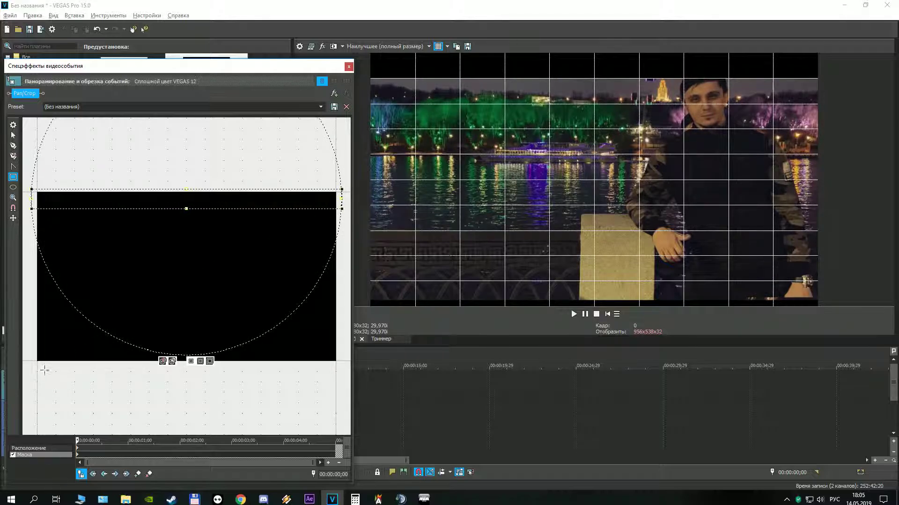
{"action": "left_click_drag", "start_coordinate": [37, 361], "coordinate": [354, 343]}
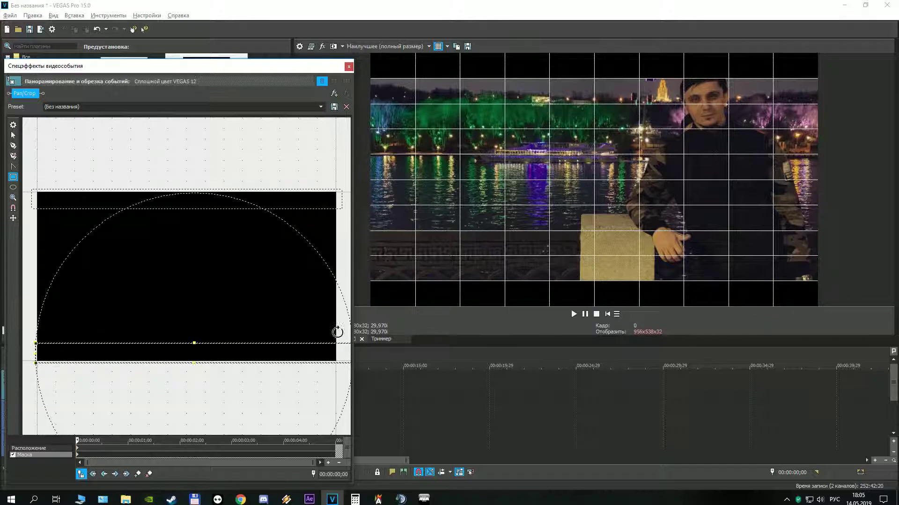
Step: Hide the grid overlay in the preview and close the black event's Pan/Crop
{"action": "left_click", "coordinate": [438, 46]}
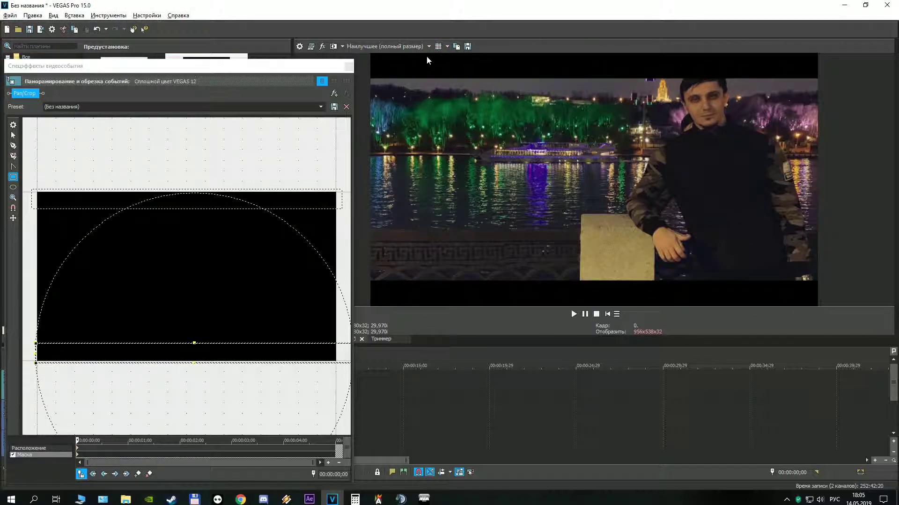
{"action": "left_click", "coordinate": [349, 67]}
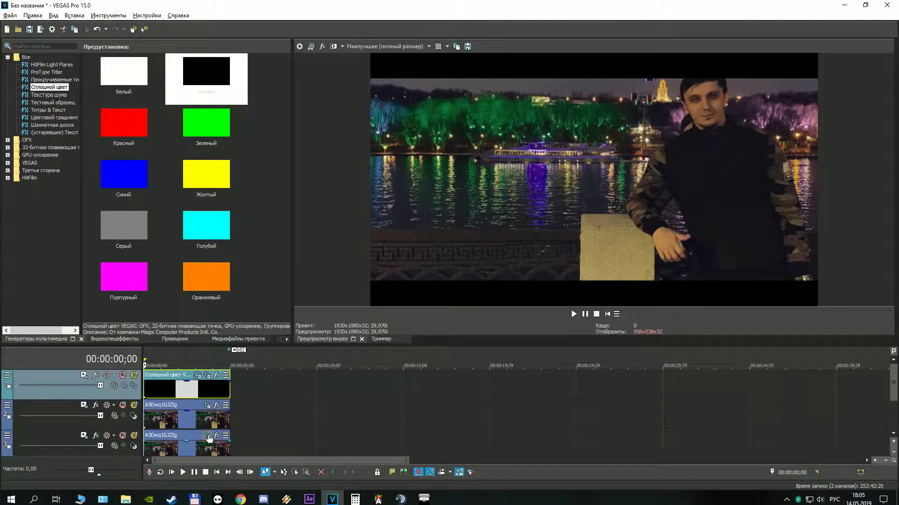
Step: In the lower photo's Pan/Crop at 00:00:04;25, restrict movement to the X axis and shift the crop frame slightly to the right
{"action": "left_click", "coordinate": [208, 437]}
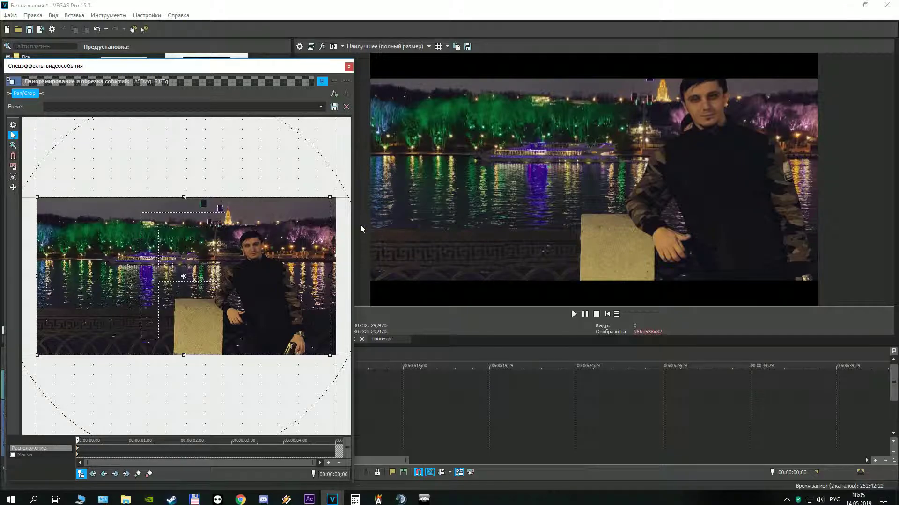
{"action": "scroll", "coordinate": [134, 282], "scroll_direction": "up", "scroll_amount": 1}
{"action": "scroll", "coordinate": [135, 282], "scroll_direction": "down", "scroll_amount": 1}
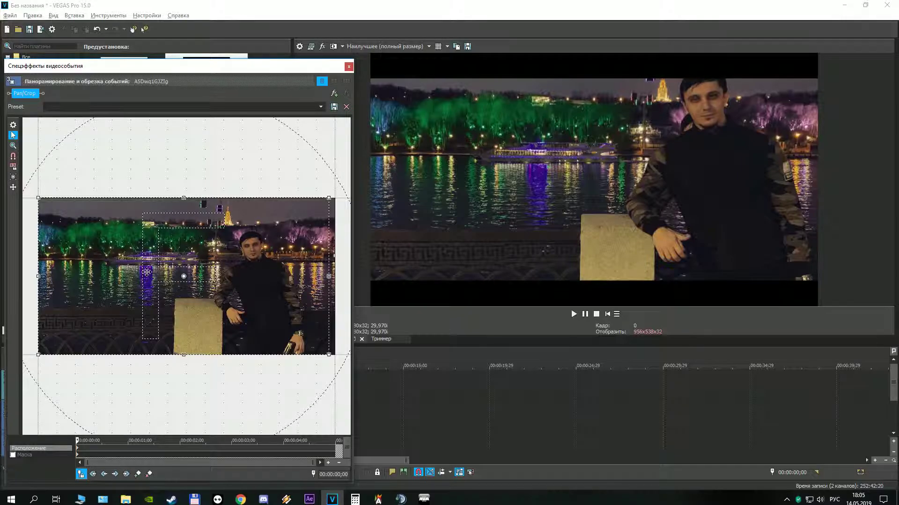
{"action": "scroll", "coordinate": [152, 275], "scroll_direction": "up", "scroll_amount": 1}
{"action": "scroll", "coordinate": [140, 276], "scroll_direction": "down", "scroll_amount": 2}
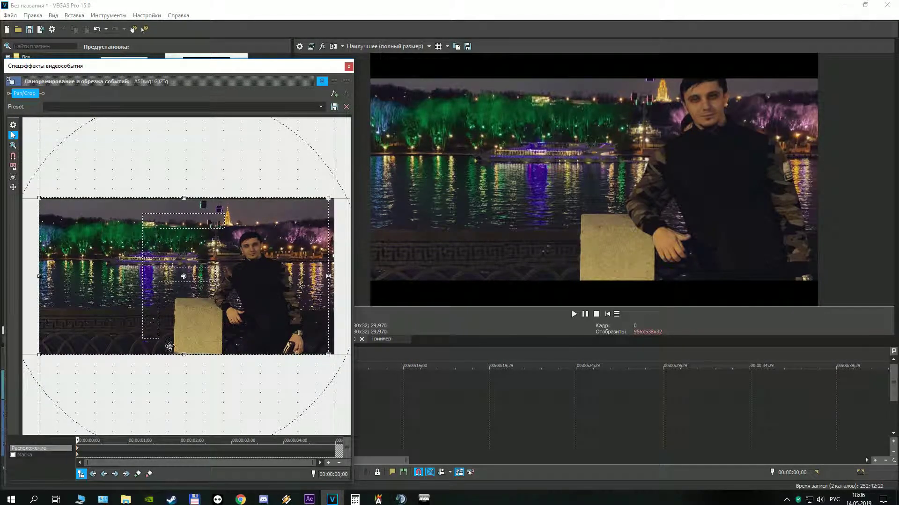
{"action": "left_click", "coordinate": [327, 441]}
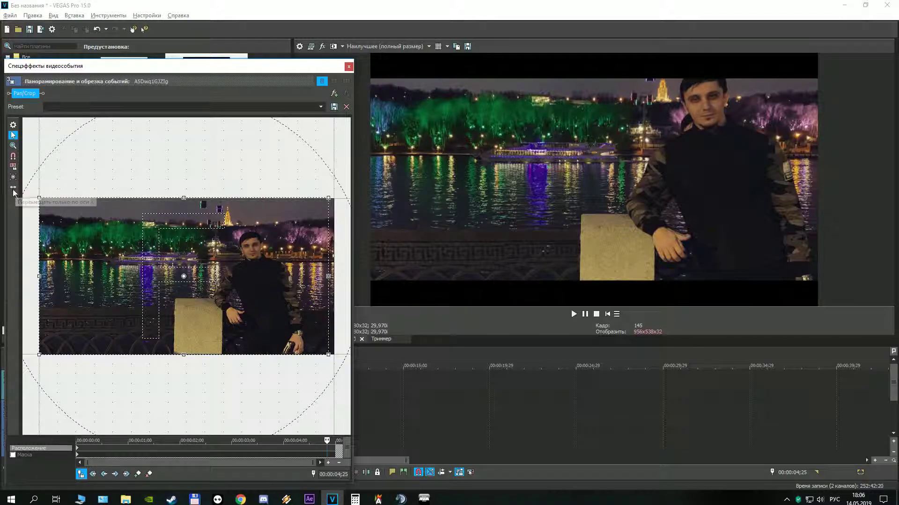
{"action": "left_click_drag", "start_coordinate": [169, 271], "coordinate": [173, 271]}
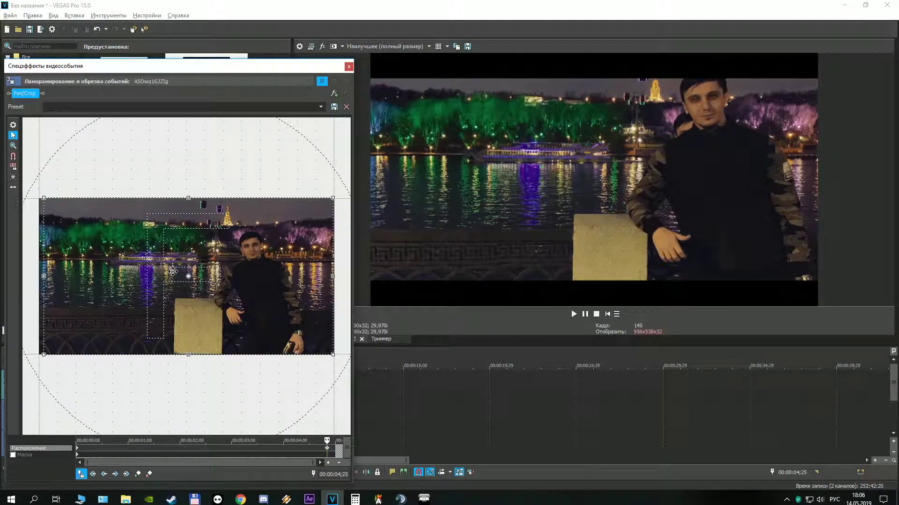
{"action": "left_click_drag", "start_coordinate": [197, 276], "coordinate": [198, 276]}
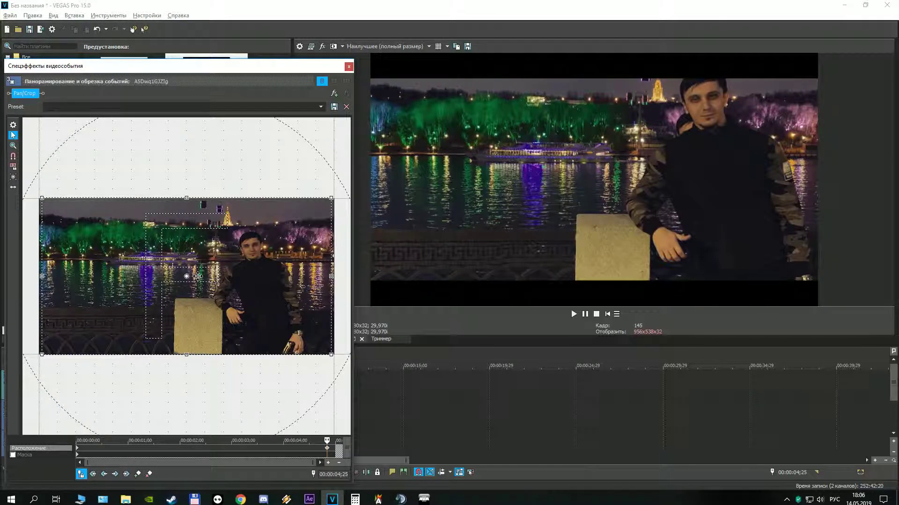
Step: Shift the lower photo's crop frame further to the photo's right edge at 00:00:04;25 and close Pan/Crop
{"action": "scroll", "coordinate": [307, 275], "scroll_direction": "up", "scroll_amount": 2}
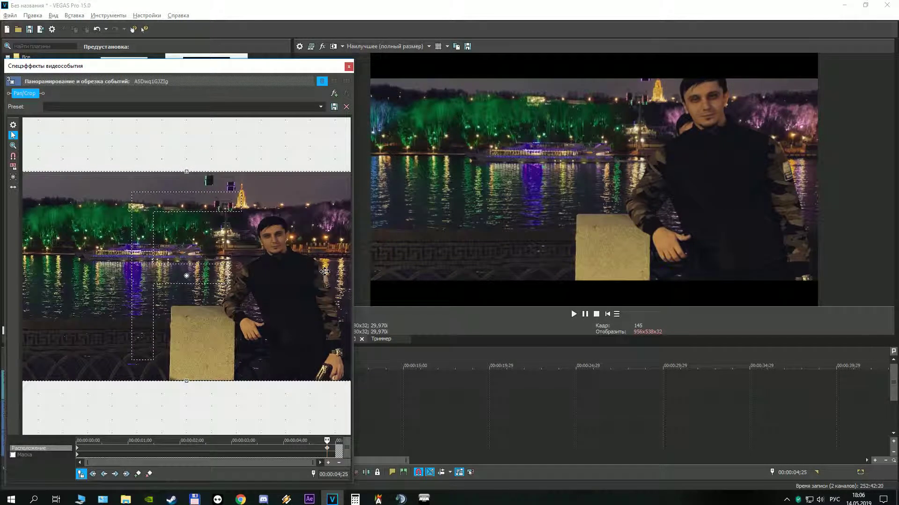
{"action": "scroll", "coordinate": [303, 225], "scroll_direction": "down", "scroll_amount": 3}
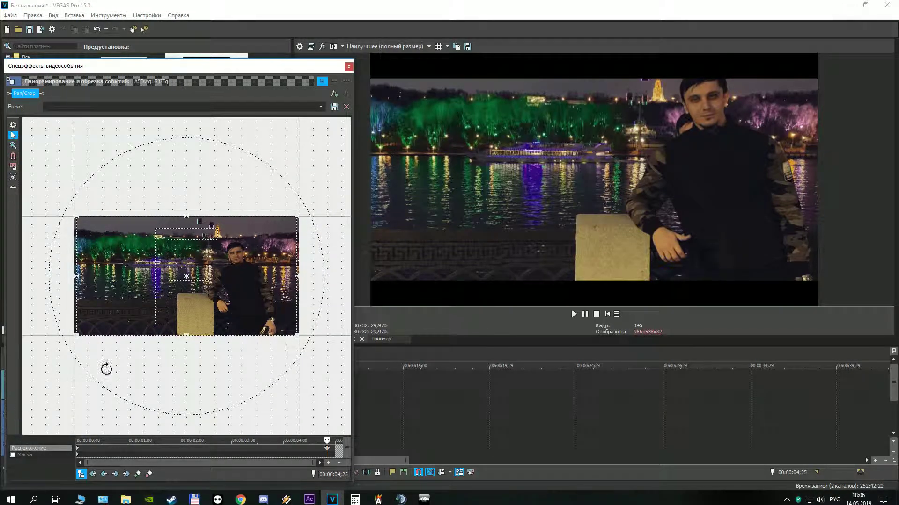
{"action": "mouse_move", "coordinate": [268, 259]}
{"action": "left_mouse_down"}
{"action": "mouse_move", "coordinate": [242, 261]}
{"action": "mouse_move", "coordinate": [269, 263]}
{"action": "left_mouse_up"}
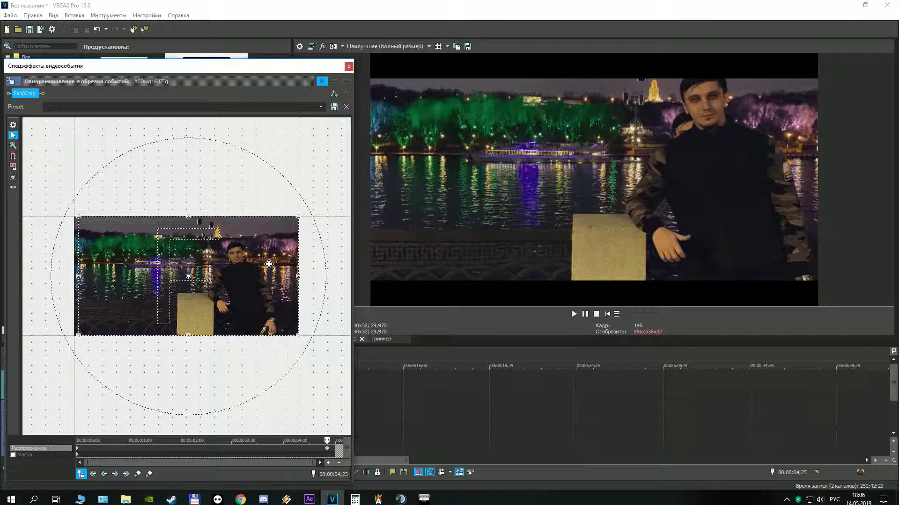
{"action": "left_click_drag", "start_coordinate": [269, 264], "coordinate": [269, 263]}
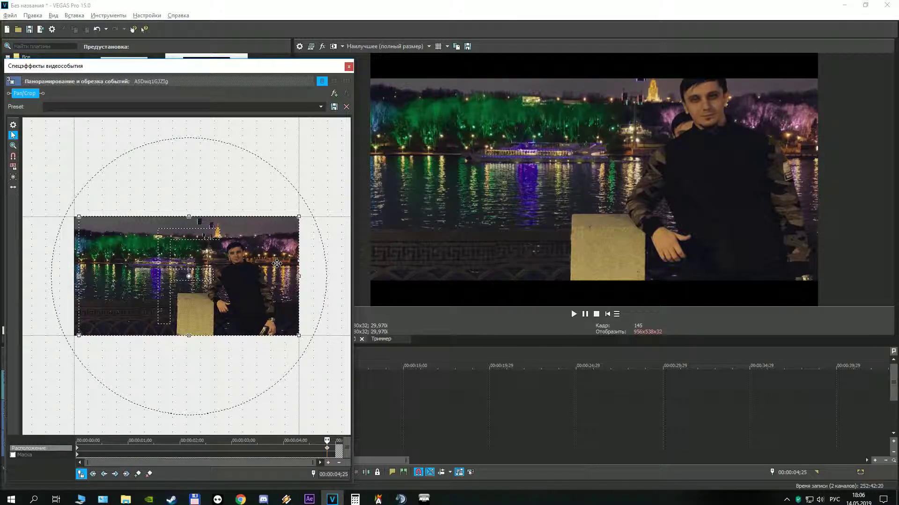
{"action": "left_click", "coordinate": [349, 67]}
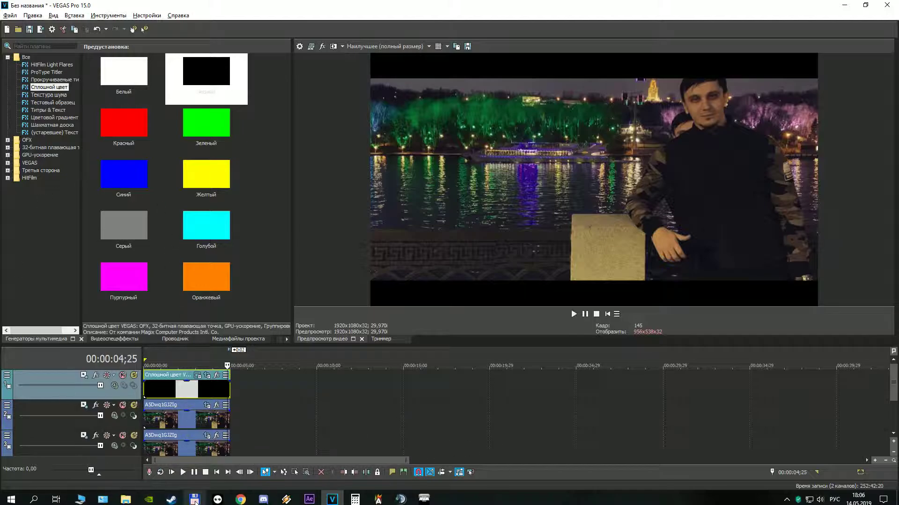
Step: Bring up the media open dialog and browse E:\=ARMA 3=\Desktop for a video clip to import
{"action": "left_click", "coordinate": [16, 30]}
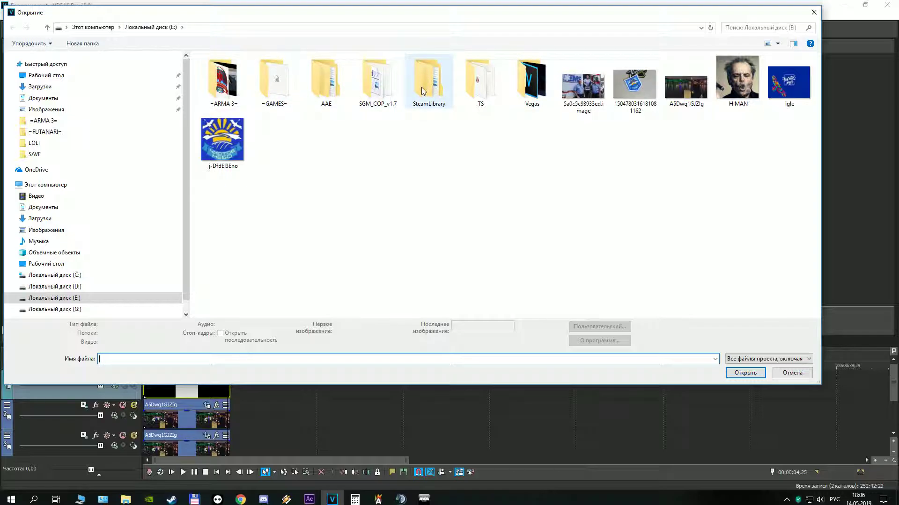
{"action": "double_click", "coordinate": [231, 88]}
{"action": "double_click", "coordinate": [383, 86]}
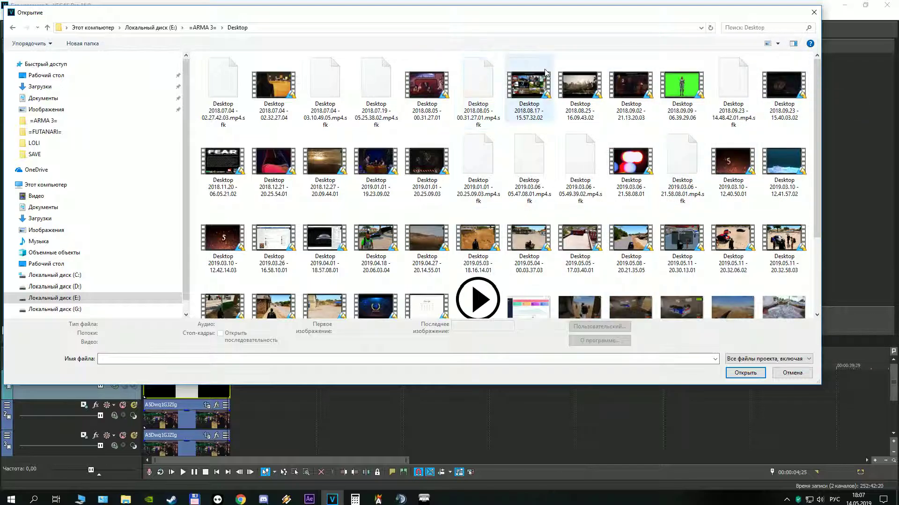
{"action": "scroll", "coordinate": [578, 177], "scroll_direction": "down", "scroll_amount": 3}
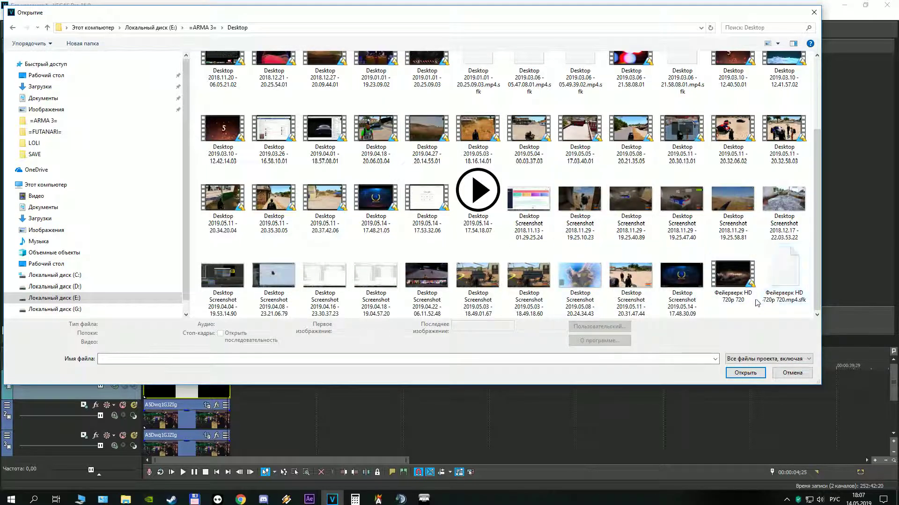
{"action": "scroll", "coordinate": [714, 207], "scroll_direction": "up", "scroll_amount": 3}
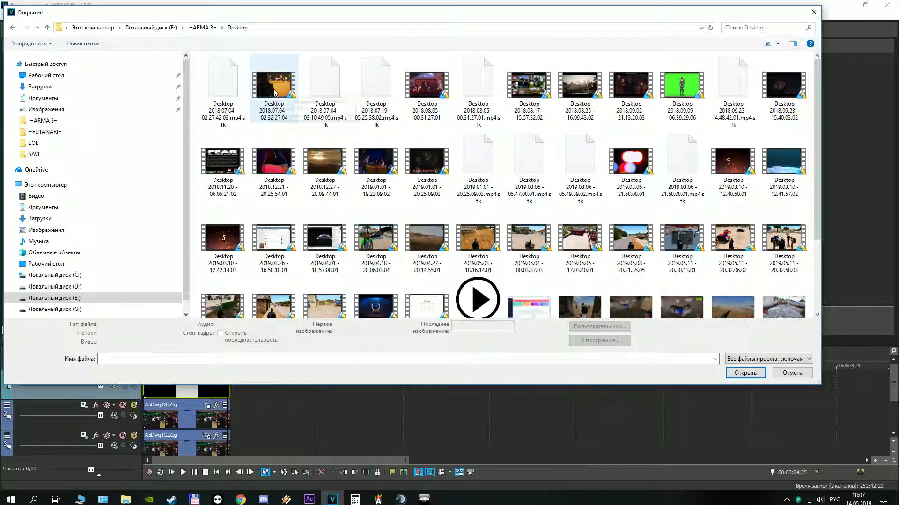
{"action": "left_click", "coordinate": [219, 28]}
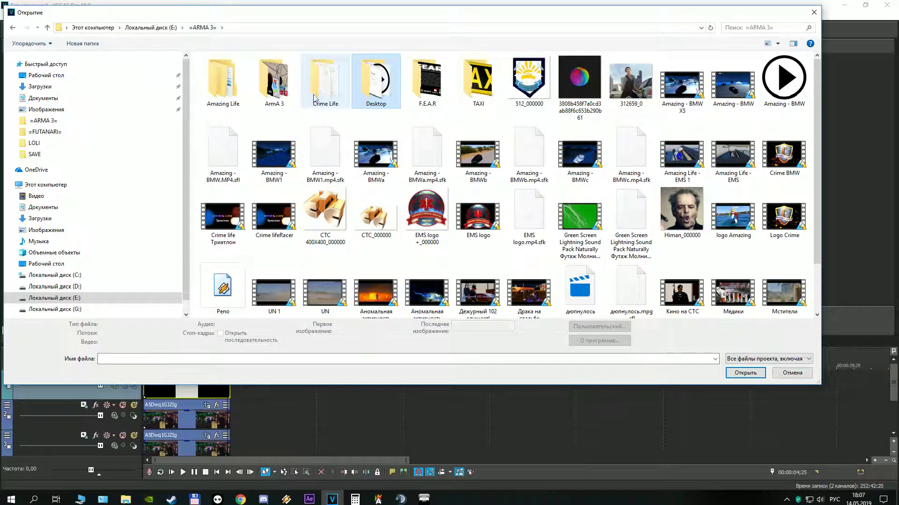
{"action": "double_click", "coordinate": [380, 79]}
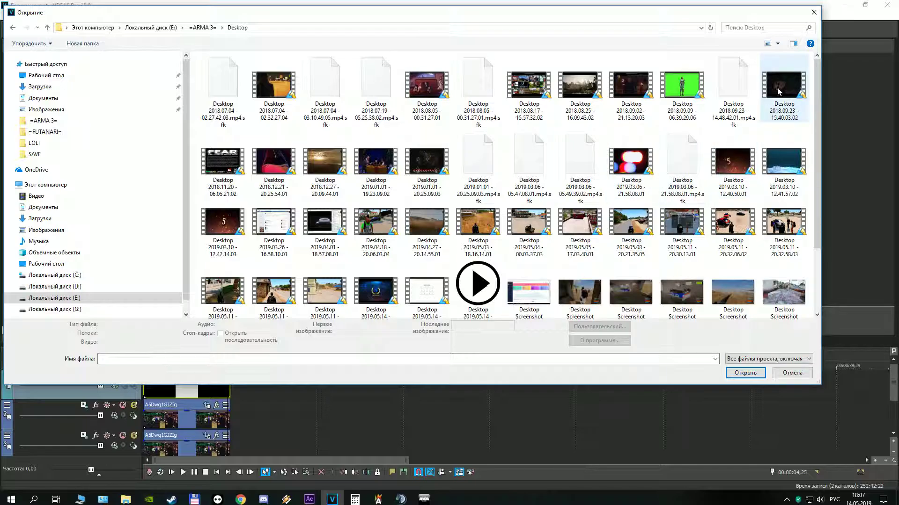
{"action": "left_click", "coordinate": [743, 164]}
{"action": "scroll", "coordinate": [736, 188], "scroll_direction": "down", "scroll_amount": 2}
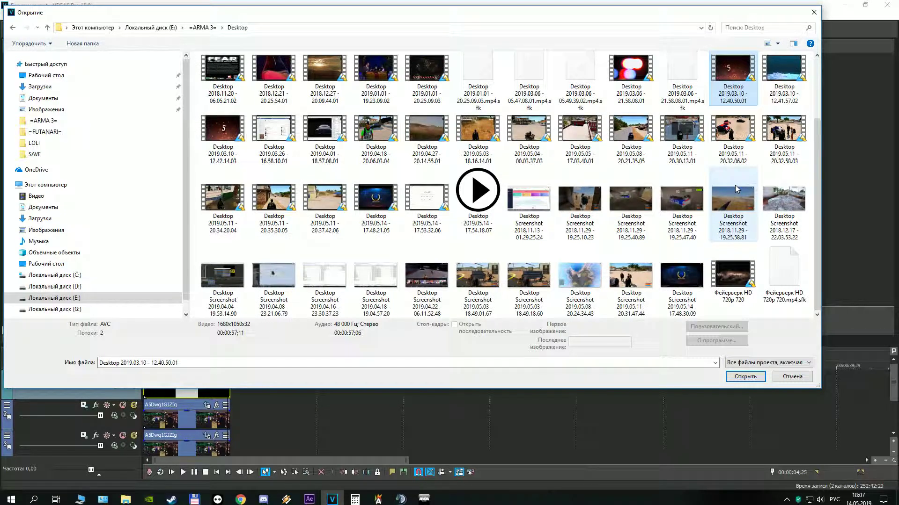
{"action": "scroll", "coordinate": [736, 189], "scroll_direction": "up", "scroll_amount": 2}
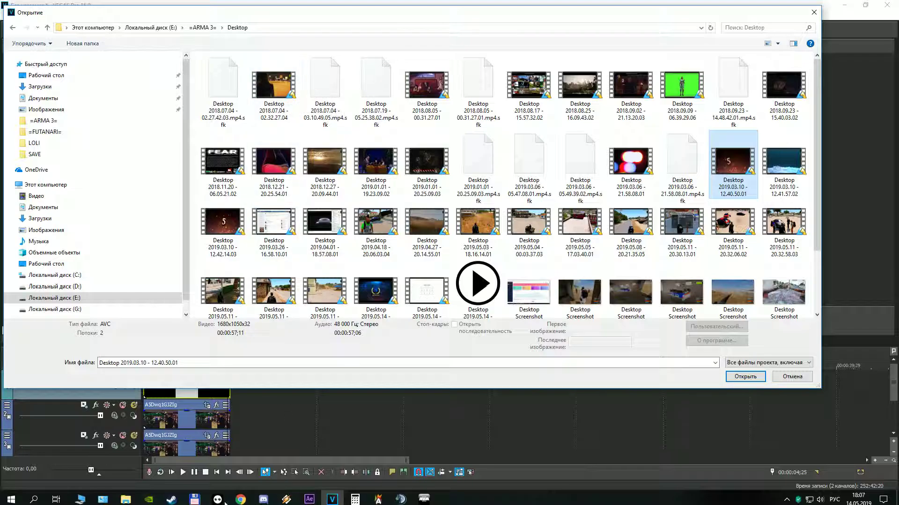
Step: Switch to Total Commander and examine the video files in E:\=ARMA 3=\Desktop, including Фейерверк HD 720p 720
{"action": "left_click", "coordinate": [196, 498]}
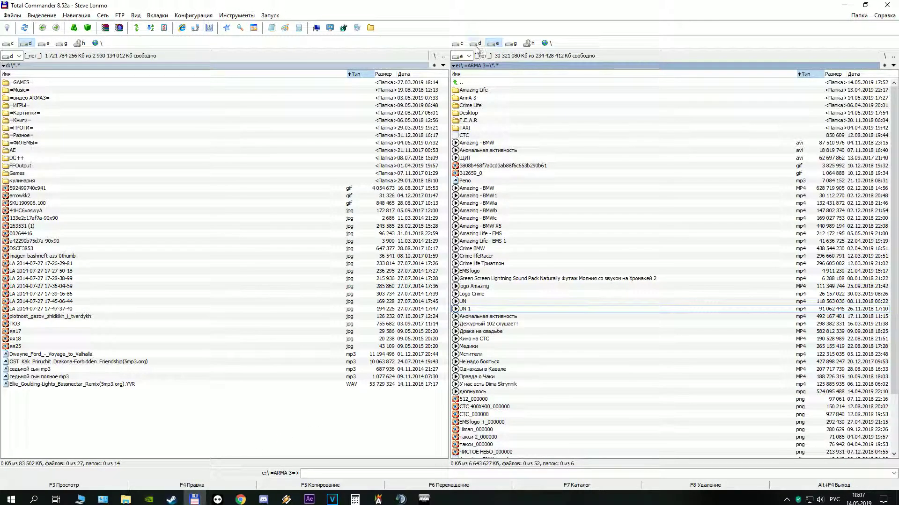
{"action": "double_click", "coordinate": [471, 112]}
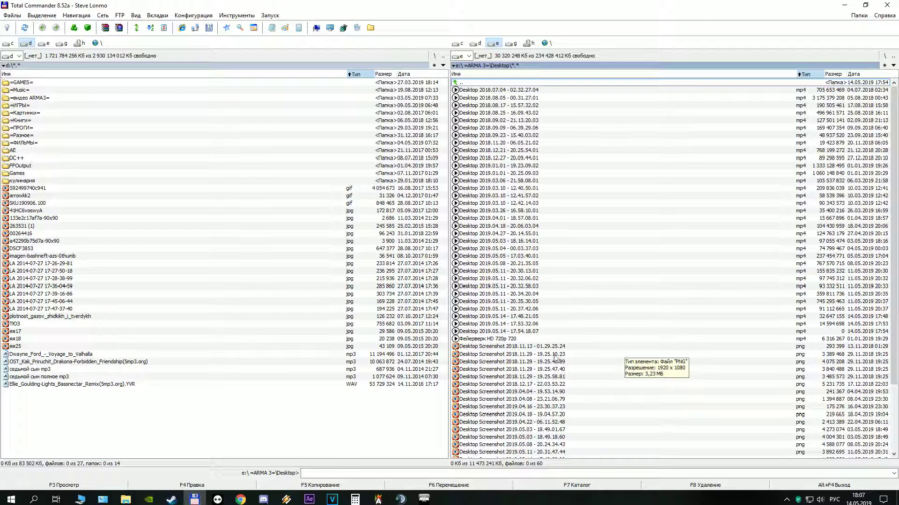
{"action": "left_click", "coordinate": [823, 334]}
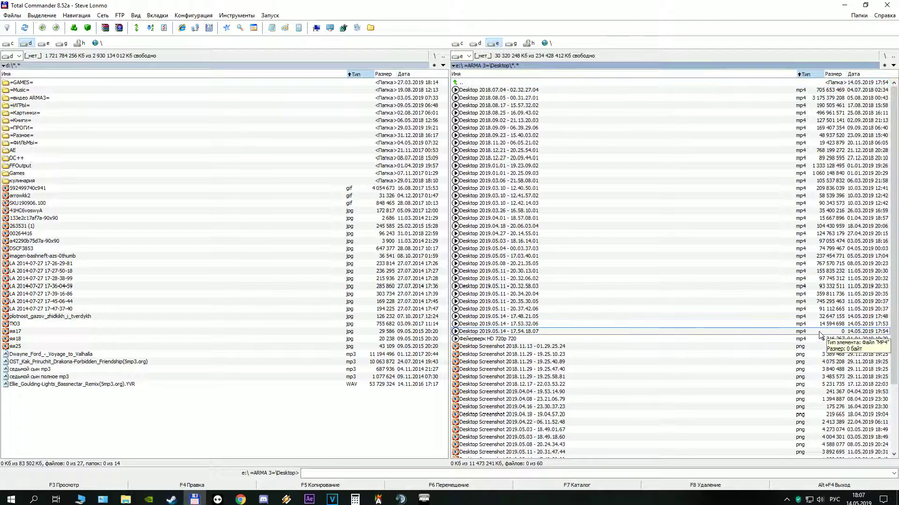
{"action": "left_click", "coordinate": [523, 339]}
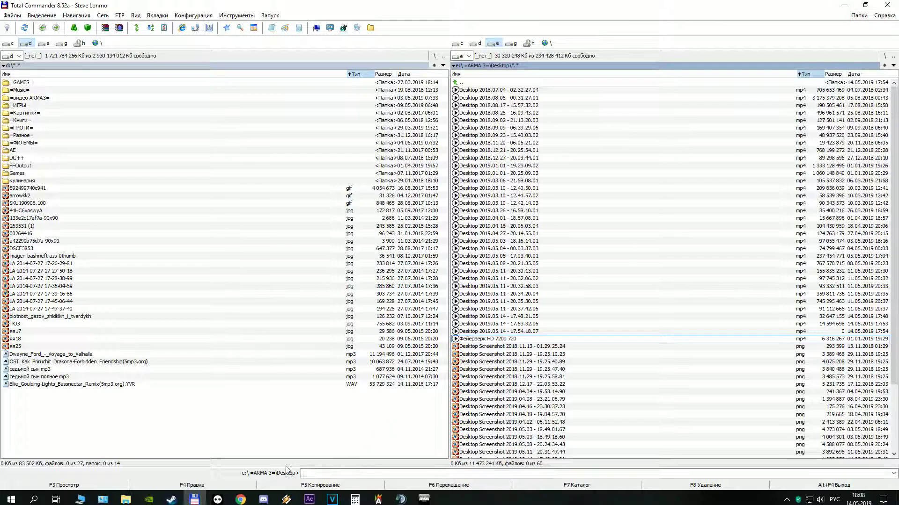
{"action": "left_click", "coordinate": [400, 500]}
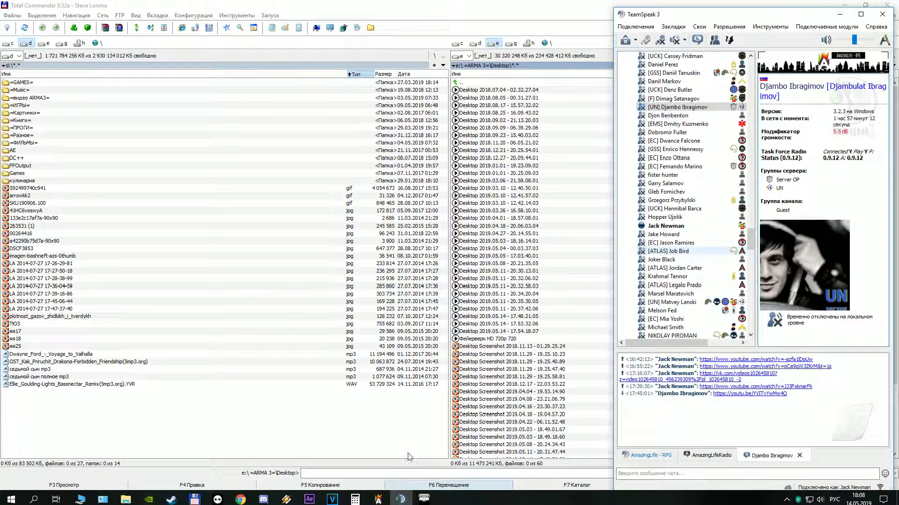
{"action": "left_click", "coordinate": [424, 499]}
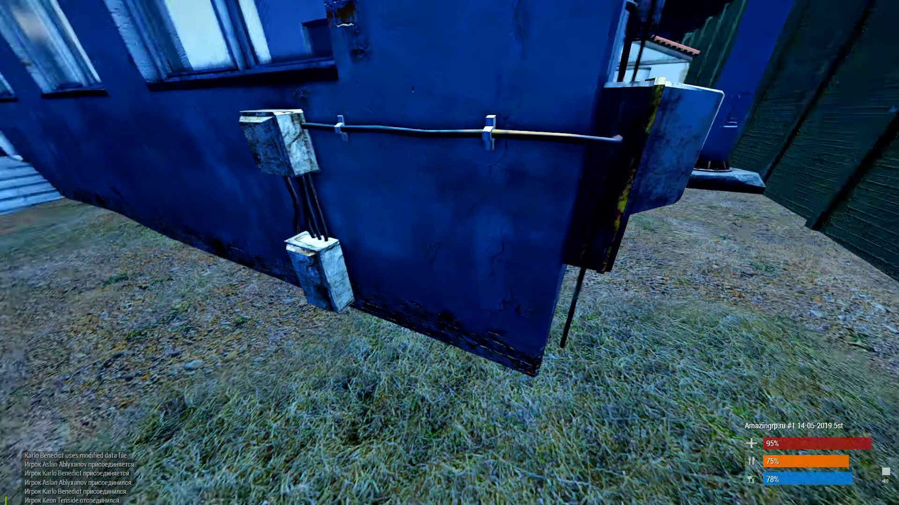
{"action": "key", "text": "alt+Tab"}
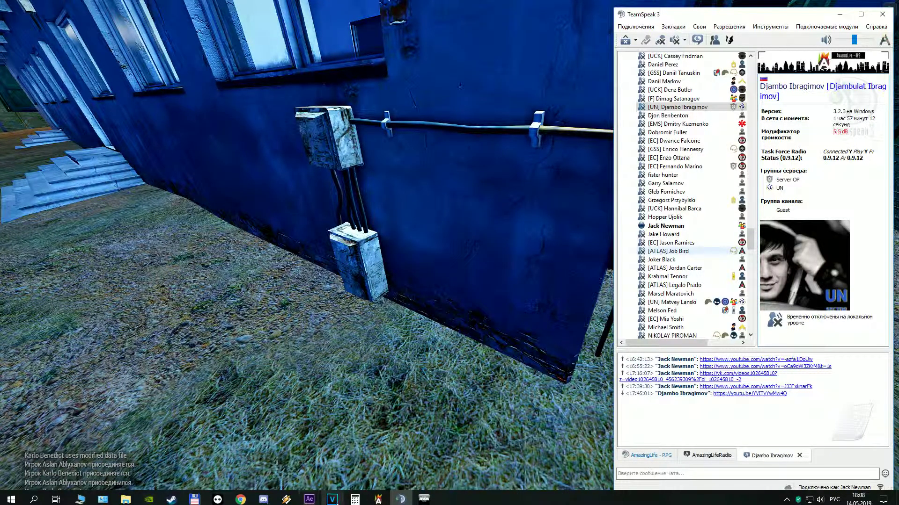
Step: Switch back to VEGAS Pro, open the clip Фейерверк HD 720p 720, and move it along the timeline to start at about 12 seconds
{"action": "left_click", "coordinate": [326, 501]}
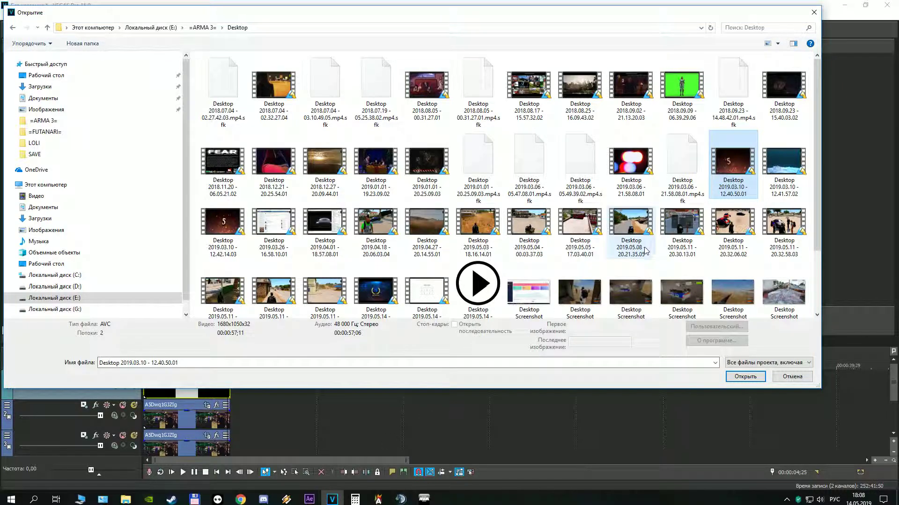
{"action": "left_click", "coordinate": [736, 275]}
{"action": "double_click", "coordinate": [736, 276]}
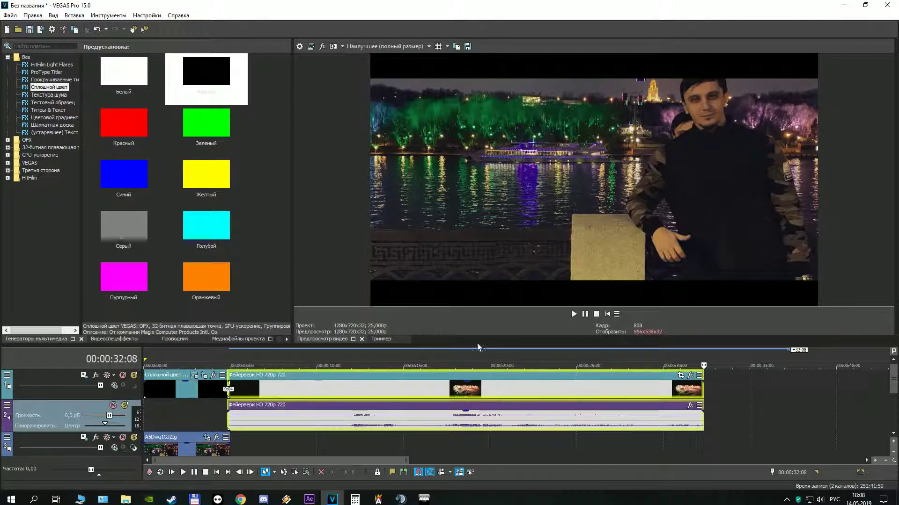
{"action": "left_click_drag", "start_coordinate": [457, 379], "coordinate": [590, 392]}
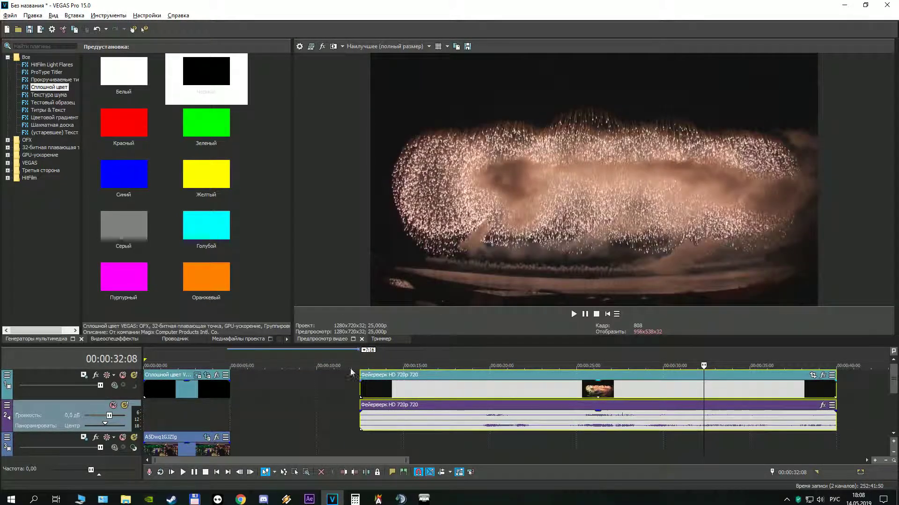
Step: Bring up the media open dialog and browse E:\=ARMA 3=\Desktop for another video clip to import
{"action": "left_click", "coordinate": [10, 15]}
{"action": "left_click", "coordinate": [21, 38]}
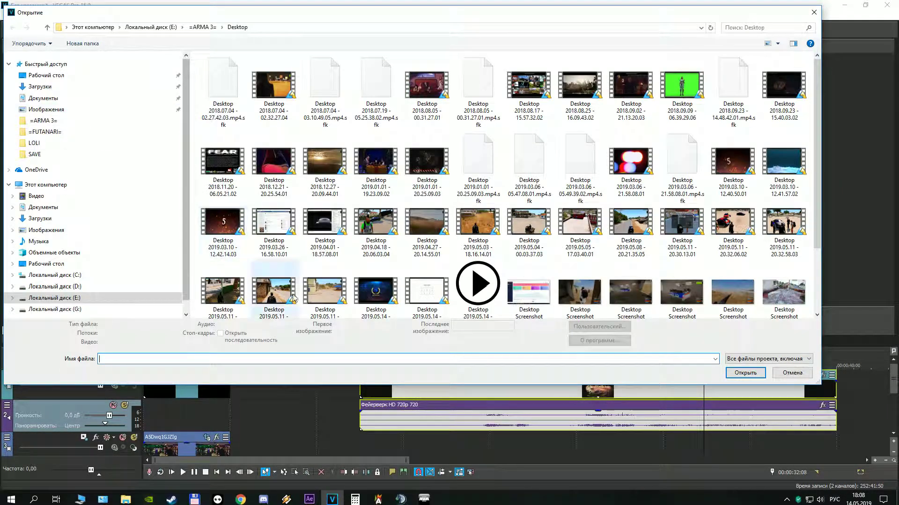
{"action": "scroll", "coordinate": [584, 245], "scroll_direction": "down", "scroll_amount": 2}
Step: Switch to Total Commander and examine the list of video files in E:\=ARMA 3=\Desktop
{"action": "left_click", "coordinate": [195, 499]}
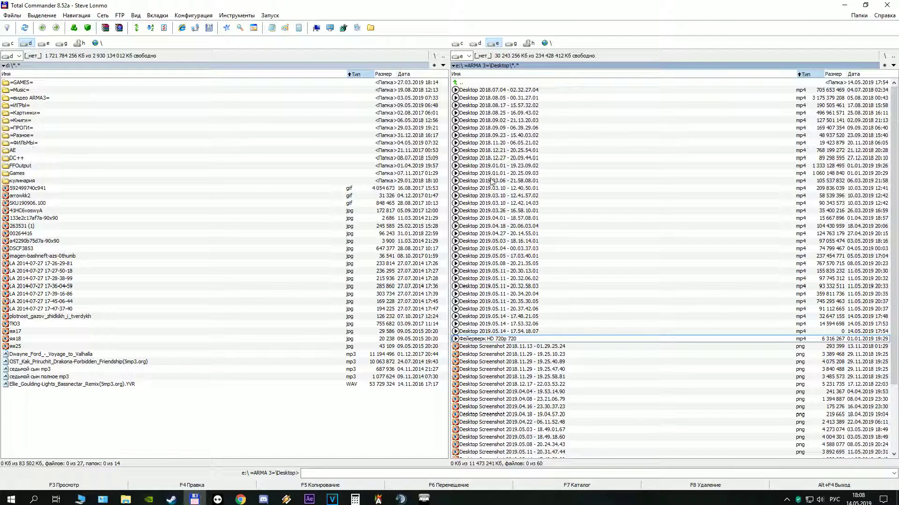
{"action": "scroll", "coordinate": [473, 402], "scroll_direction": "down", "scroll_amount": 4}
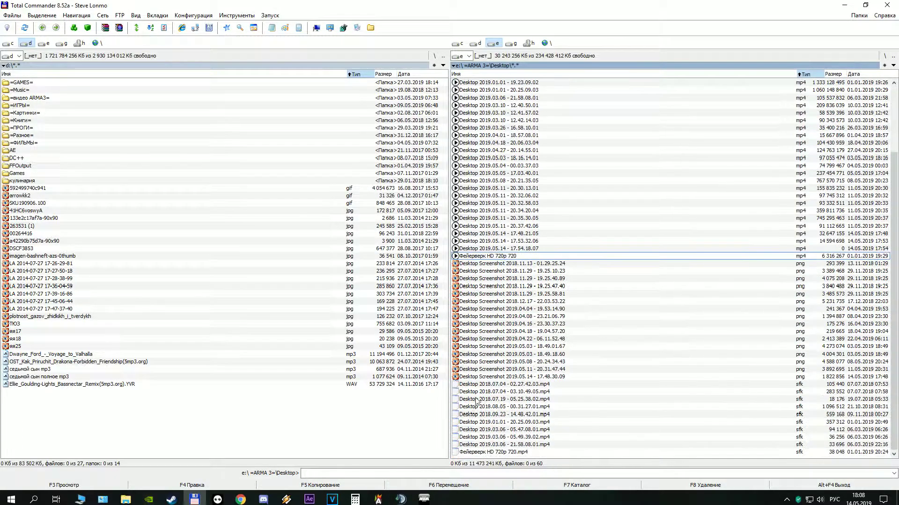
{"action": "scroll", "coordinate": [531, 293], "scroll_direction": "up", "scroll_amount": 4}
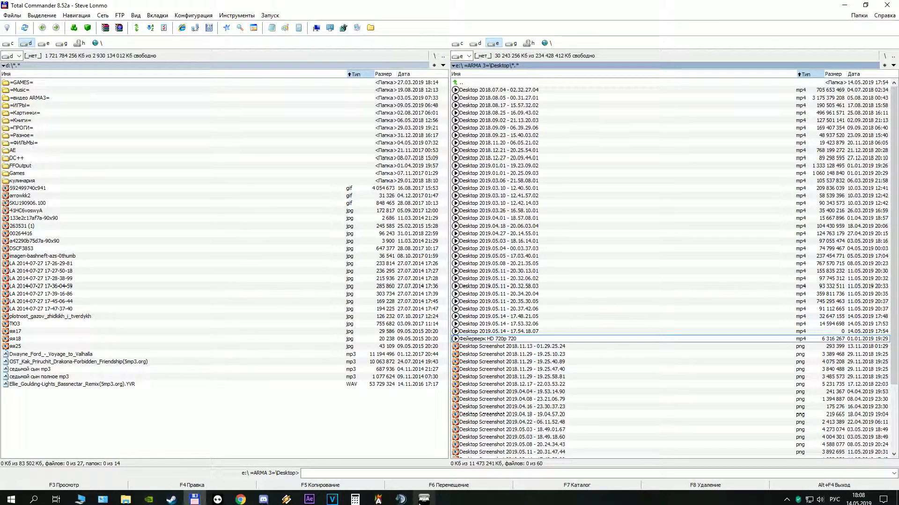
{"action": "mouse_move", "coordinate": [422, 502]}
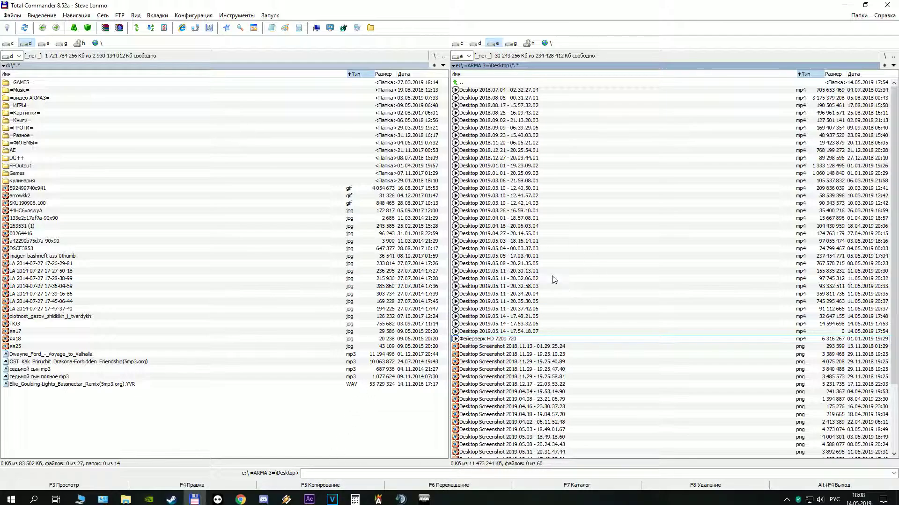
{"action": "left_click", "coordinate": [421, 500]}
{"action": "key", "text": "alt+Tab"}
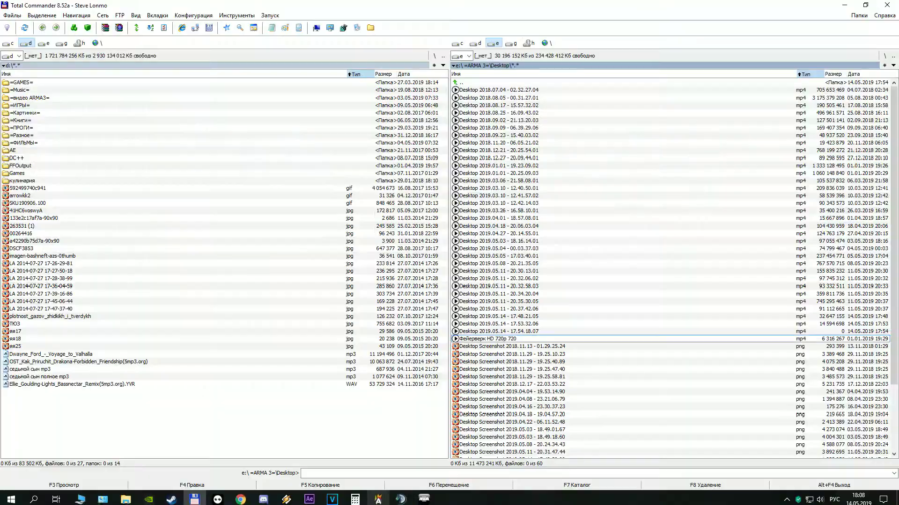
Step: Switch back to VEGAS Pro, open the clip Desktop 2019.03.10 - 12.40.50.01, and delete the Фейерверк HD 720p 720 clip from the timeline
{"action": "left_click", "coordinate": [333, 499]}
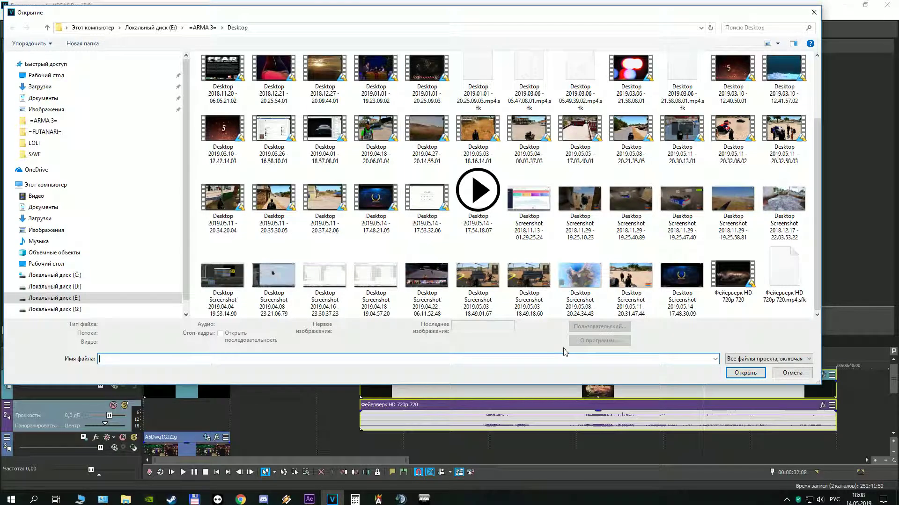
{"action": "double_click", "coordinate": [735, 82]}
{"action": "scroll", "coordinate": [468, 402], "scroll_direction": "down", "scroll_amount": 5}
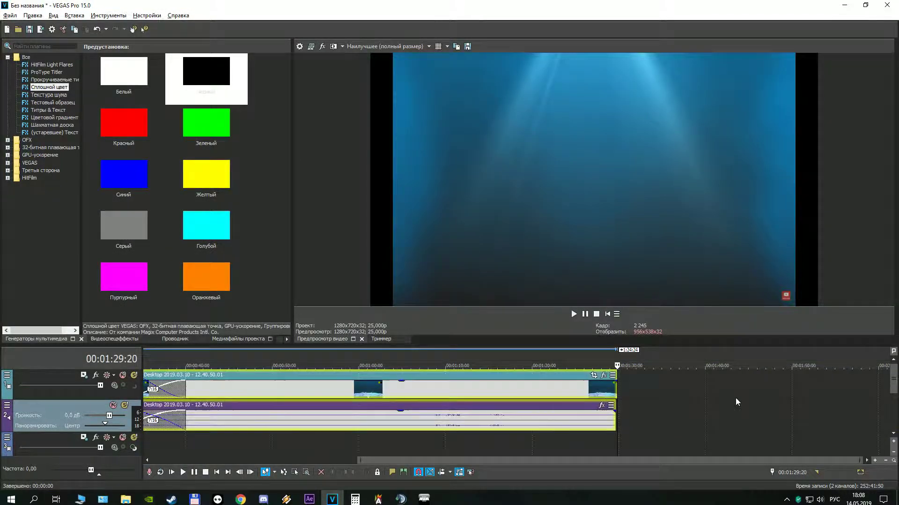
{"action": "right_click", "coordinate": [277, 395]}
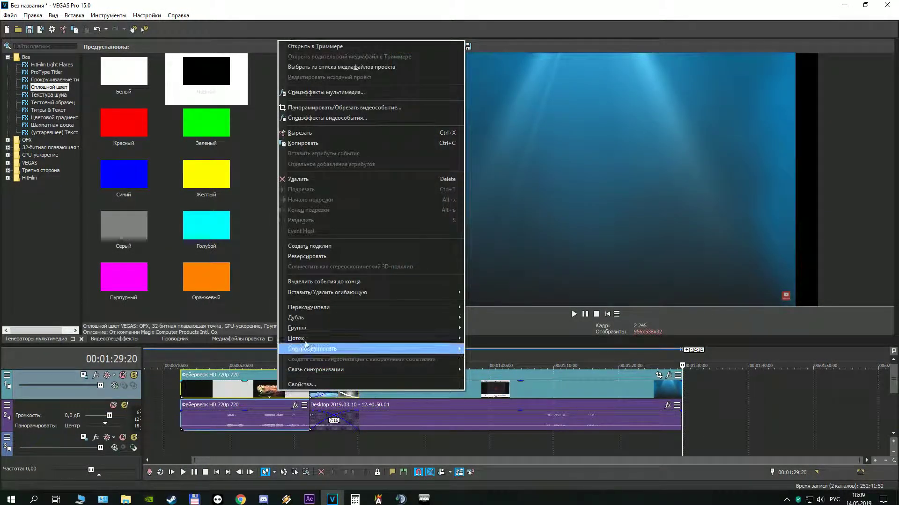
{"action": "left_click", "coordinate": [301, 184]}
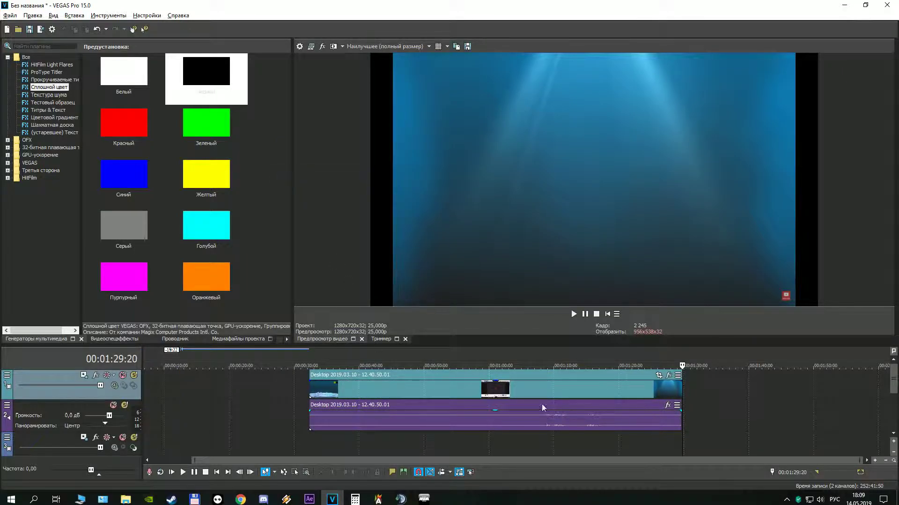
Step: Trim the Desktop 2019.03.10 clip to about 6 seconds and move it to start at about 11 seconds
{"action": "left_click_drag", "start_coordinate": [317, 439], "coordinate": [428, 438]}
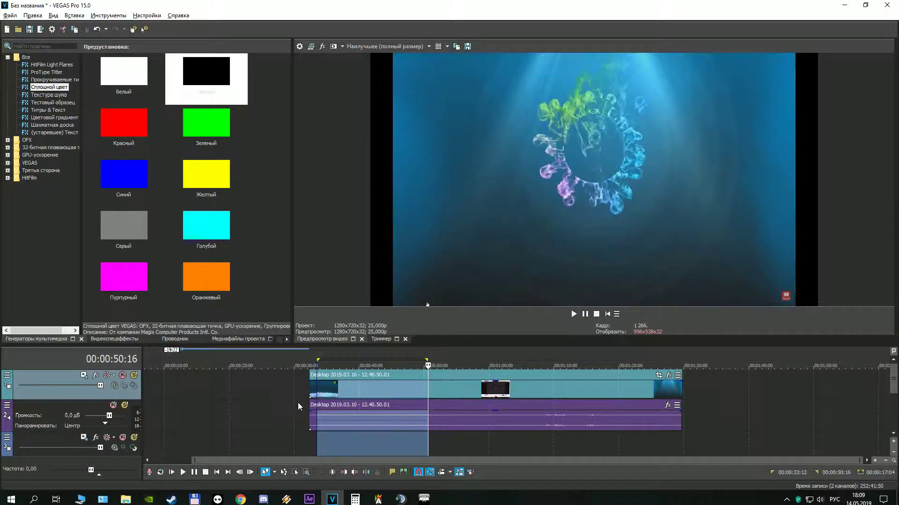
{"action": "left_click_drag", "start_coordinate": [310, 390], "coordinate": [615, 397]}
{"action": "left_click_drag", "start_coordinate": [682, 386], "coordinate": [218, 398]}
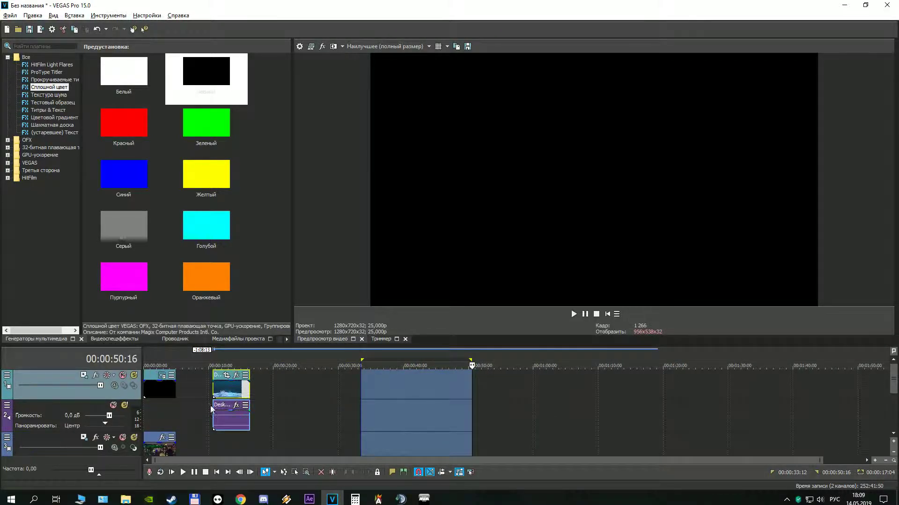
Step: Delete the audio track and move the Desktop clip onto the upper photo's track, starting at about 10 seconds
{"action": "right_click", "coordinate": [54, 415]}
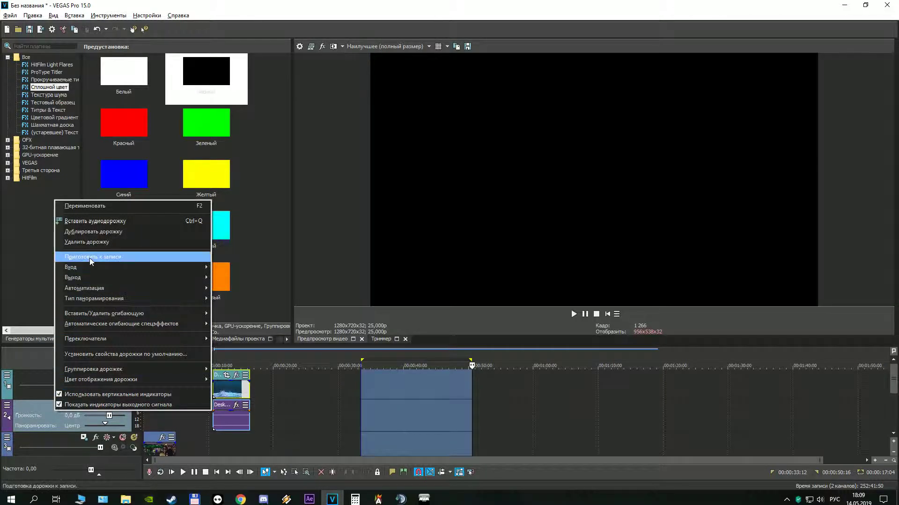
{"action": "left_click", "coordinate": [89, 242]}
{"action": "left_click_drag", "start_coordinate": [218, 399], "coordinate": [213, 421]}
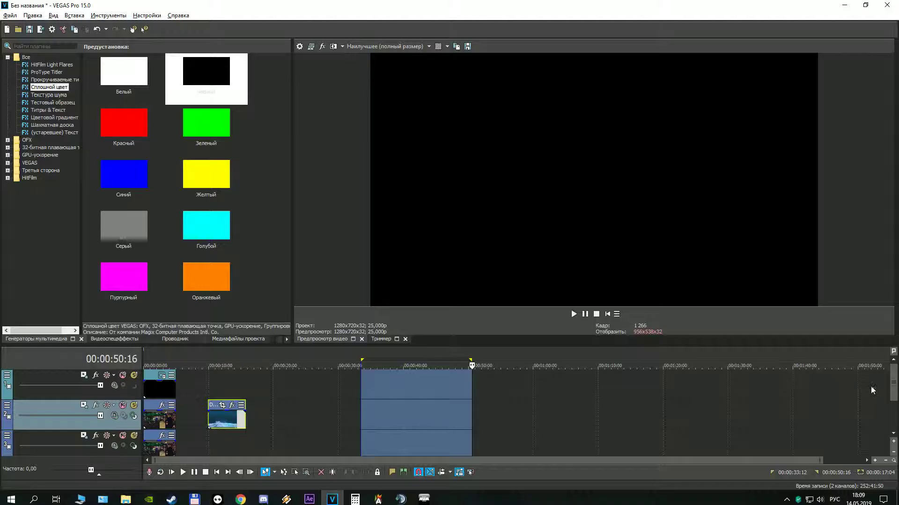
Step: Insert an empty video track above all the existing tracks
{"action": "left_click_drag", "start_coordinate": [893, 395], "coordinate": [888, 422]}
{"action": "left_click", "coordinate": [181, 426]}
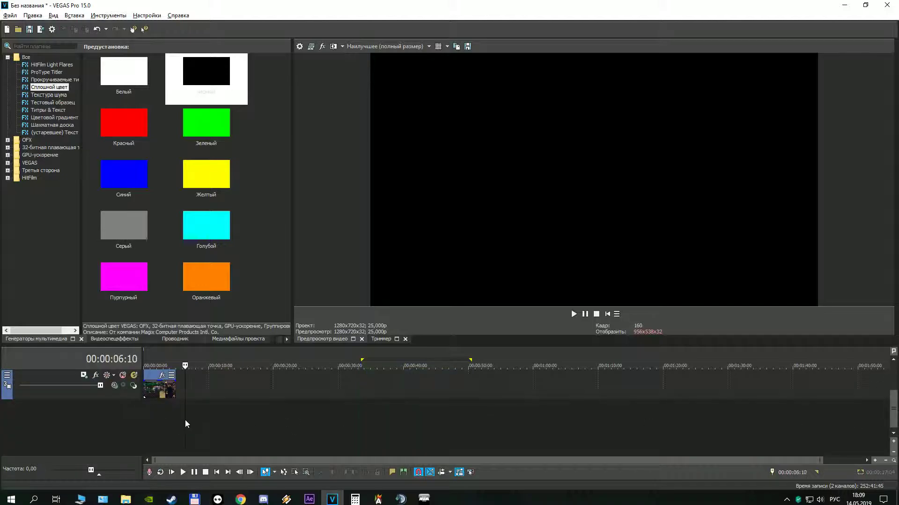
{"action": "scroll", "coordinate": [174, 424], "scroll_direction": "up", "scroll_amount": 5}
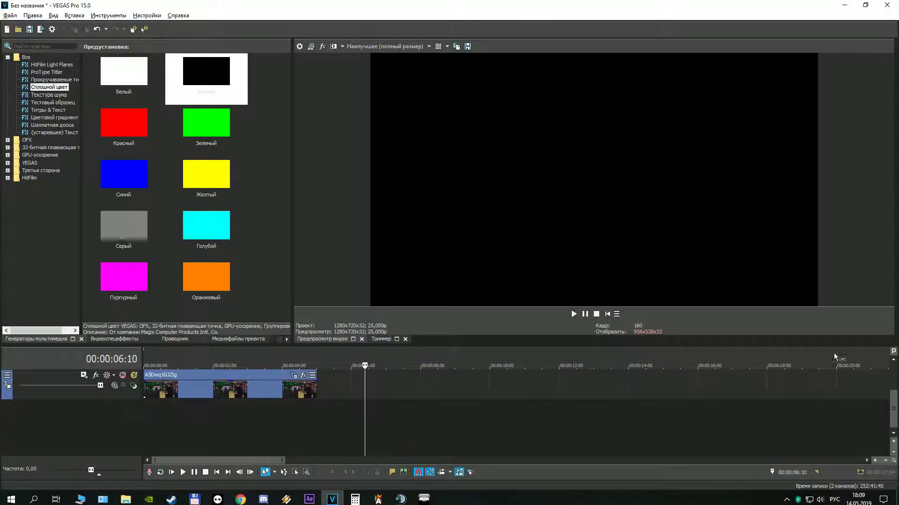
{"action": "left_click_drag", "start_coordinate": [834, 346], "coordinate": [835, 315]}
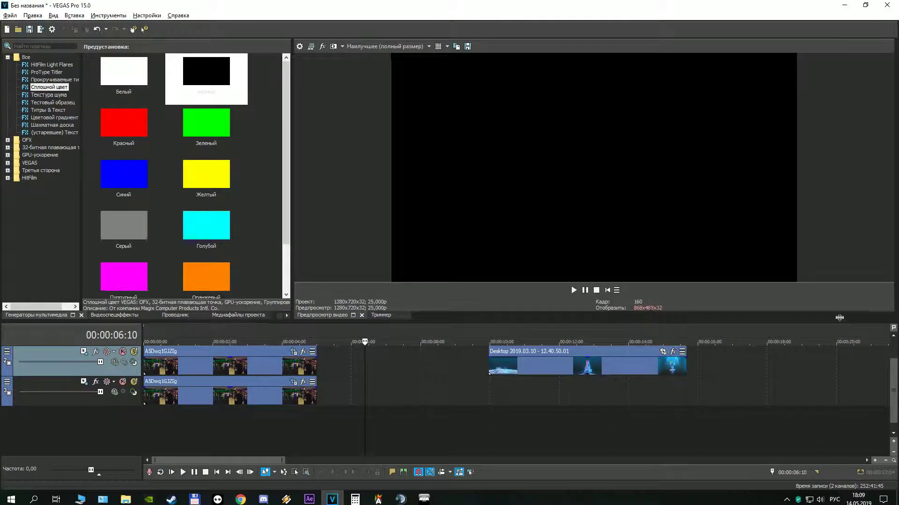
{"action": "left_click", "coordinate": [885, 460]}
{"action": "left_click", "coordinate": [885, 461]}
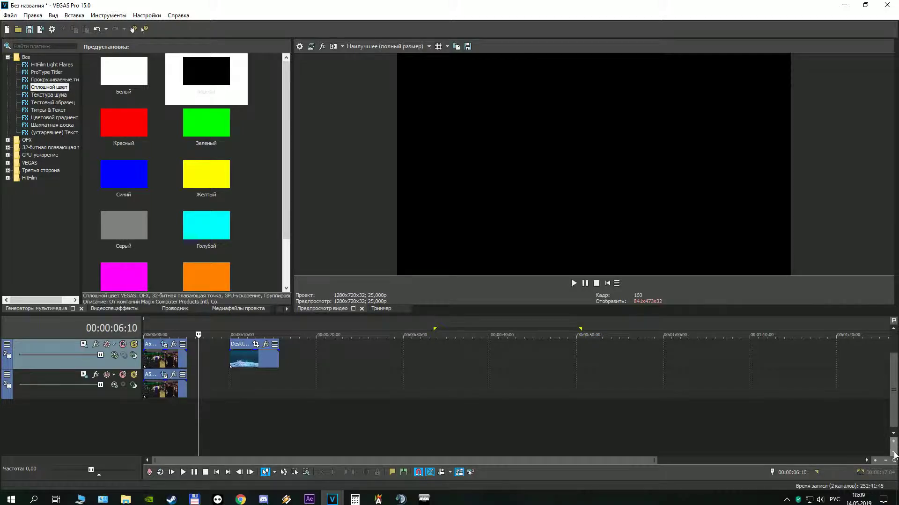
{"action": "left_click", "coordinate": [893, 452]}
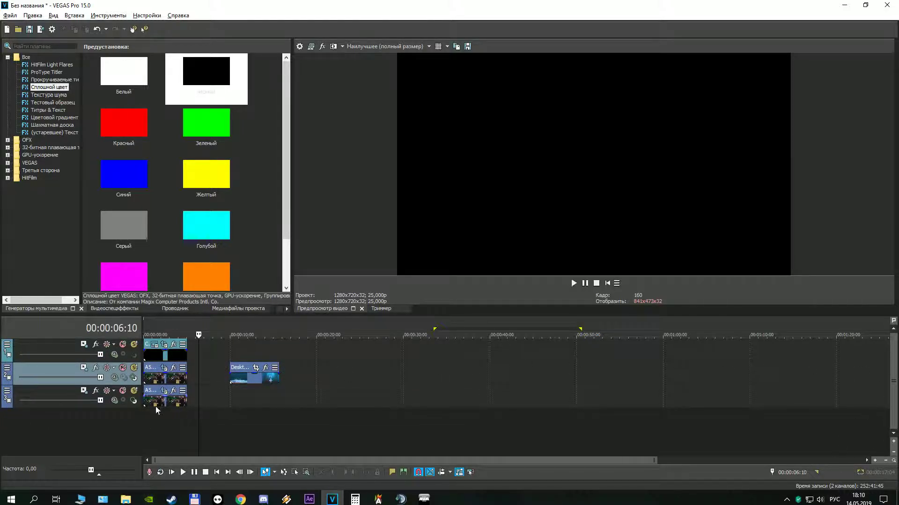
{"action": "right_click", "coordinate": [115, 422]}
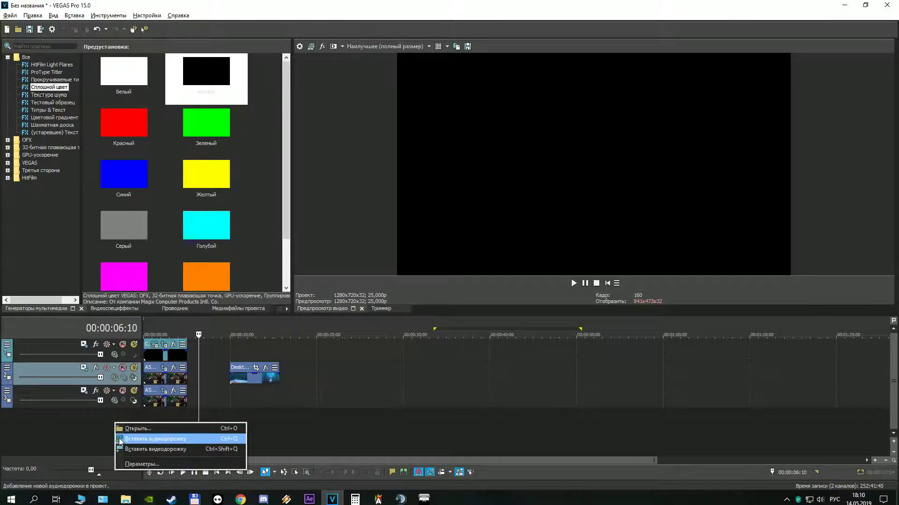
{"action": "left_click", "coordinate": [128, 449]}
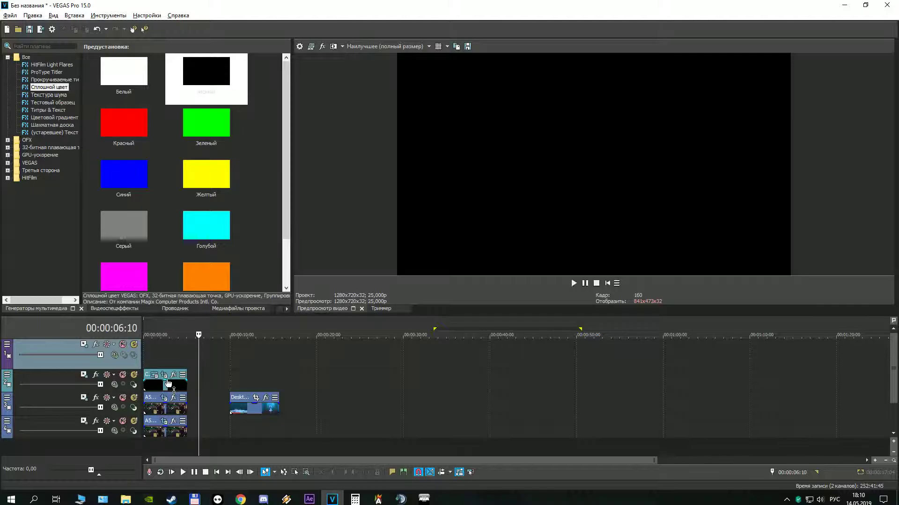
{"action": "left_click", "coordinate": [894, 452]}
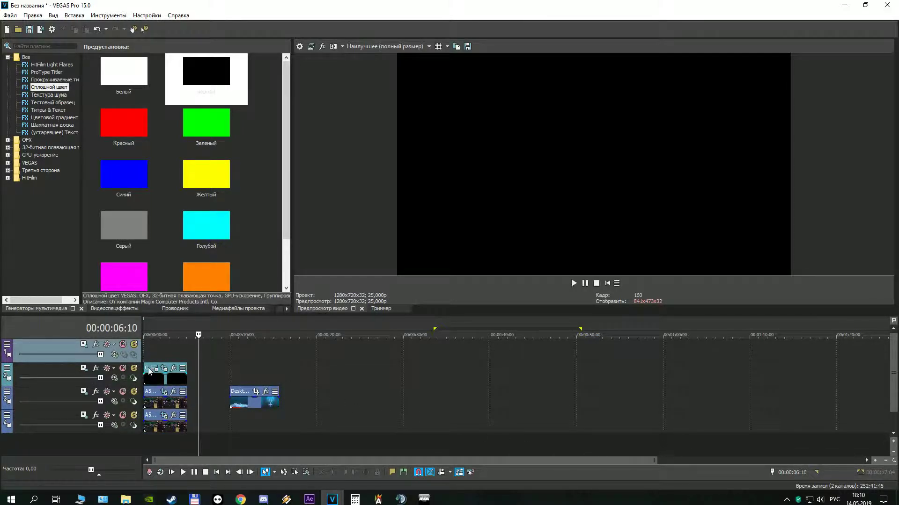
Step: Move the black solid color event to the top track and the Desktop clip to the track below it, both starting at 0 seconds
{"action": "left_click_drag", "start_coordinate": [148, 370], "coordinate": [148, 346]}
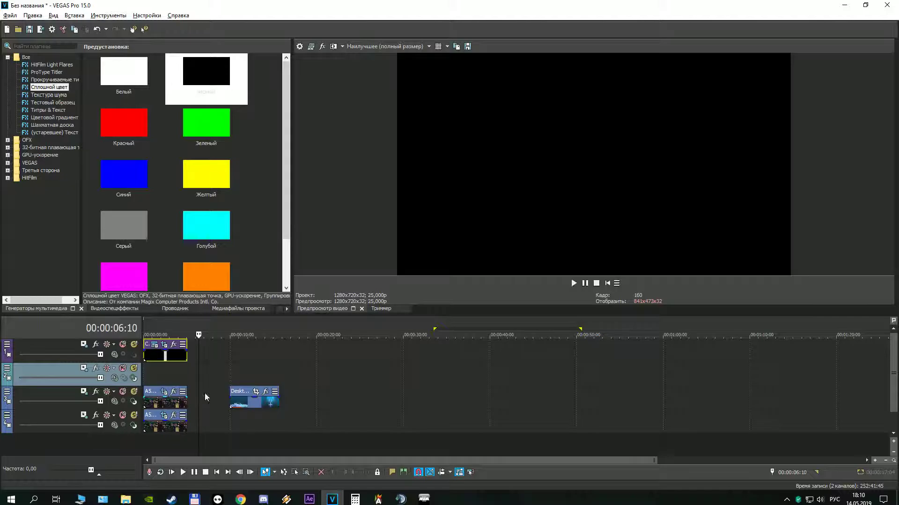
{"action": "left_click_drag", "start_coordinate": [241, 394], "coordinate": [154, 372]}
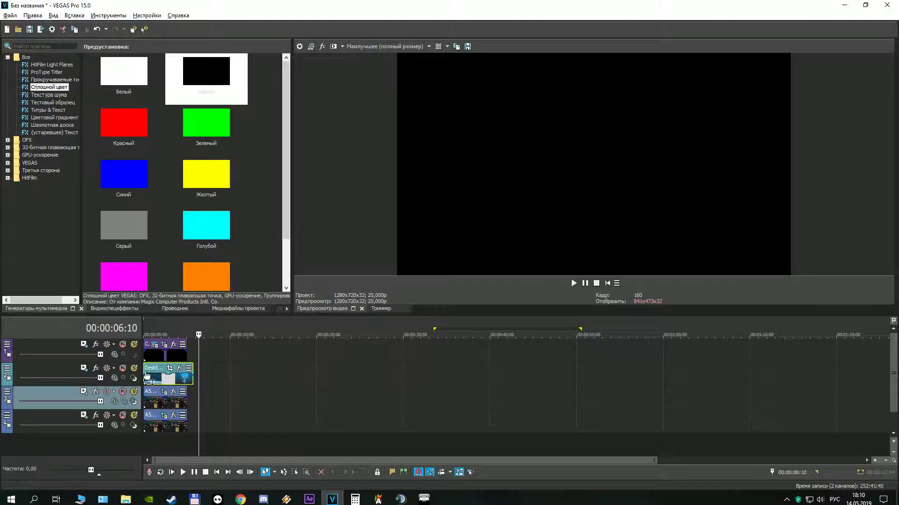
{"action": "left_click", "coordinate": [146, 367]}
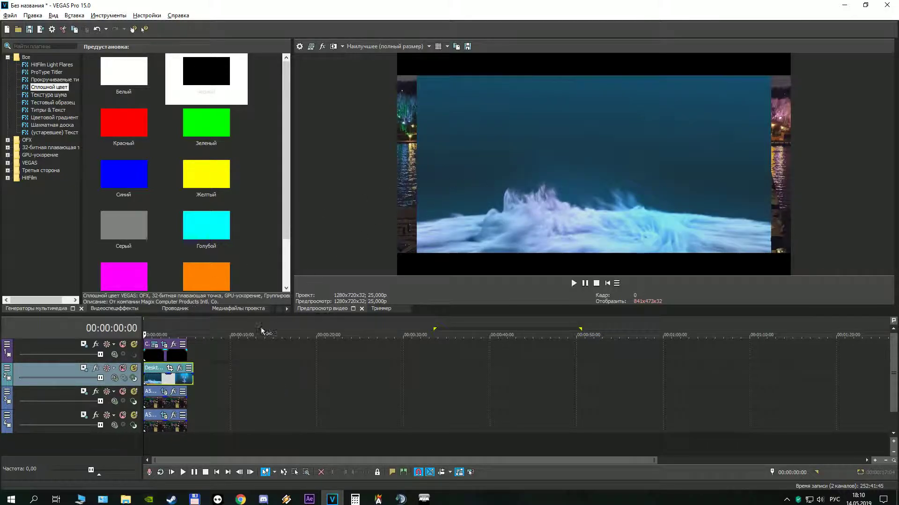
Step: Match the Desktop clip to the output aspect ratio in Pan/Crop and trim its end level with the other events at about 5 seconds
{"action": "left_click", "coordinate": [170, 368]}
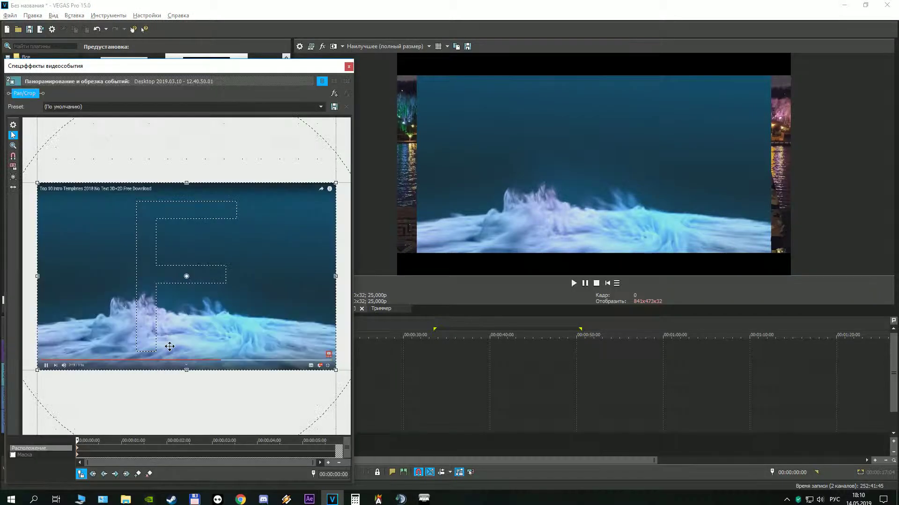
{"action": "right_click", "coordinate": [212, 306]}
{"action": "left_click", "coordinate": [276, 354]}
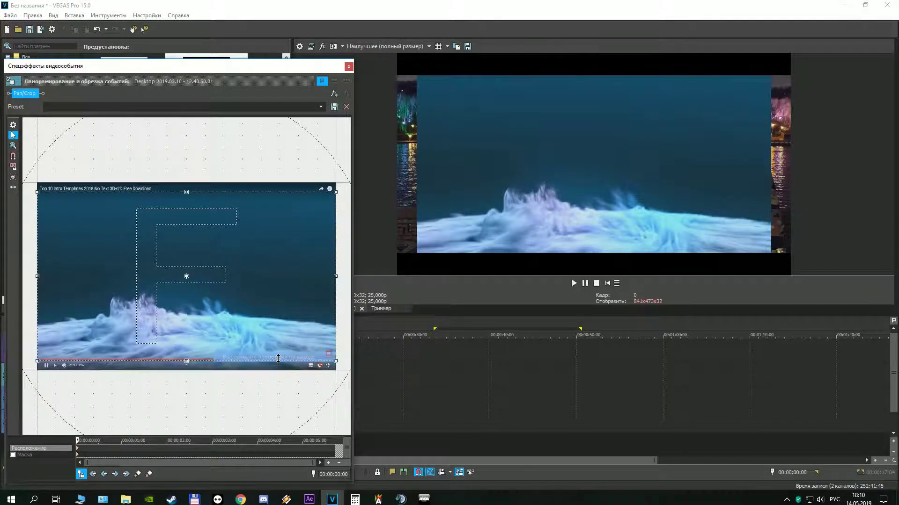
{"action": "right_click", "coordinate": [219, 320]}
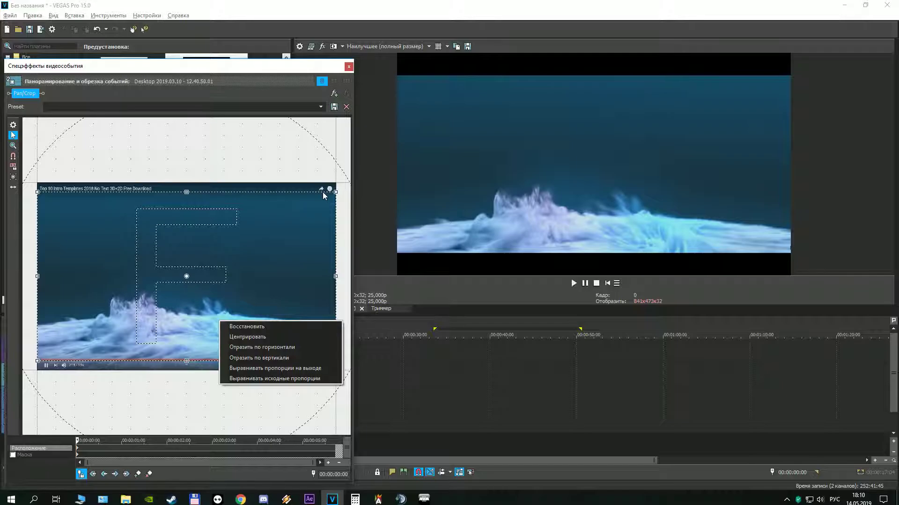
{"action": "left_click", "coordinate": [349, 68]}
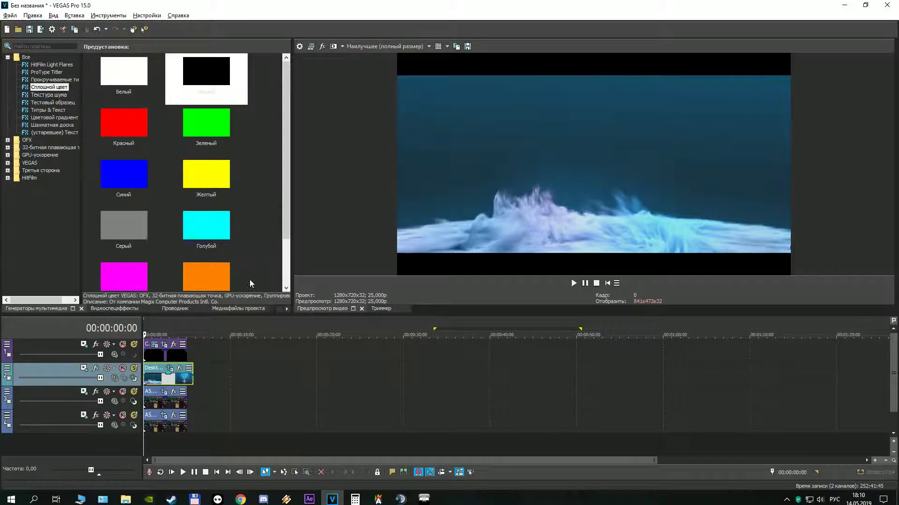
{"action": "left_click_drag", "start_coordinate": [192, 373], "coordinate": [188, 372]}
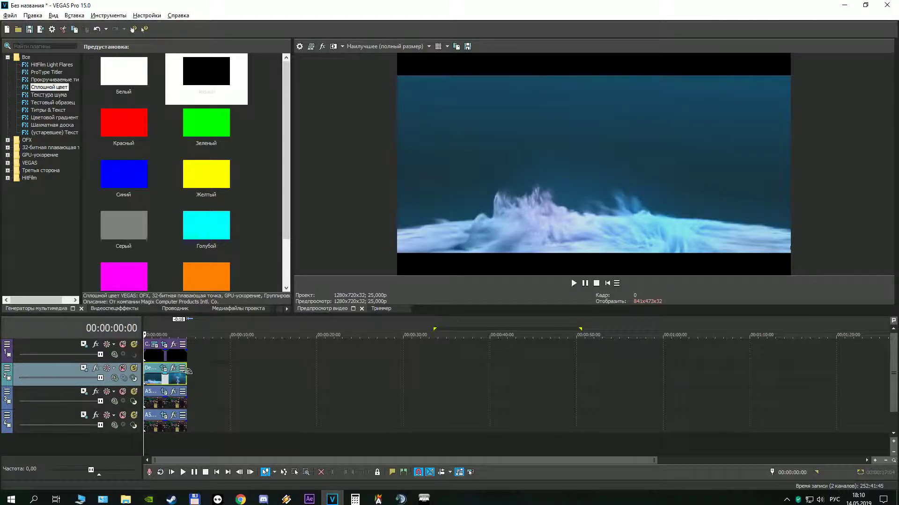
Step: Try stretching the Desktop clip to about 7.5 seconds and shortening it back to about 5, play it, and undo both changes
{"action": "left_click_drag", "start_coordinate": [189, 367], "coordinate": [208, 365]}
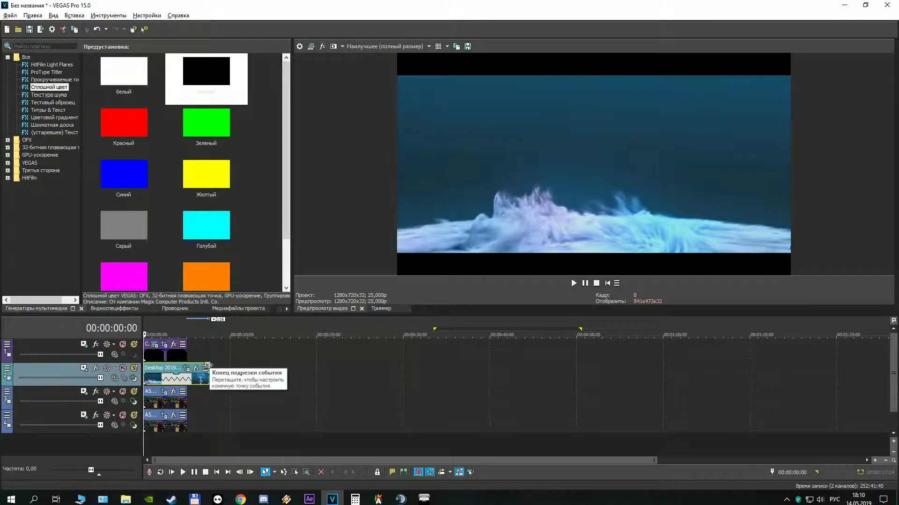
{"action": "left_click_drag", "start_coordinate": [208, 366], "coordinate": [186, 375]}
{"action": "key", "text": "space"}
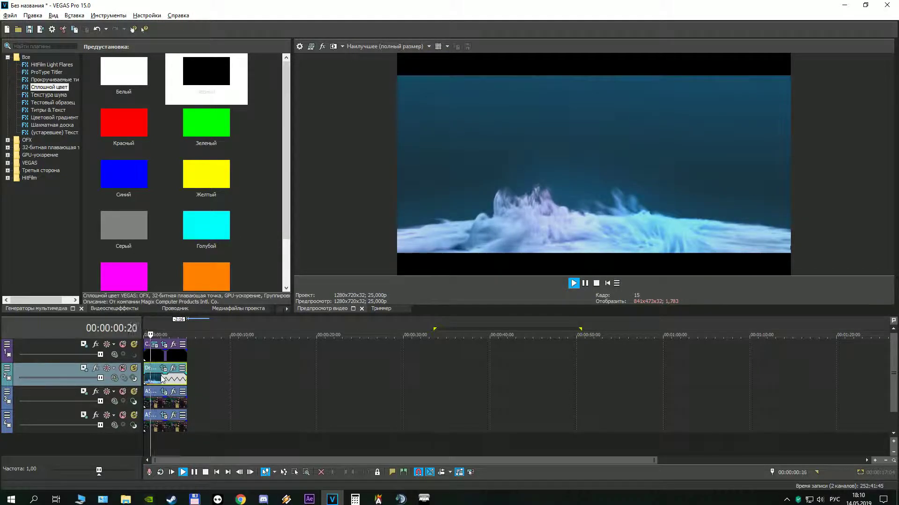
{"action": "key", "text": "space"}
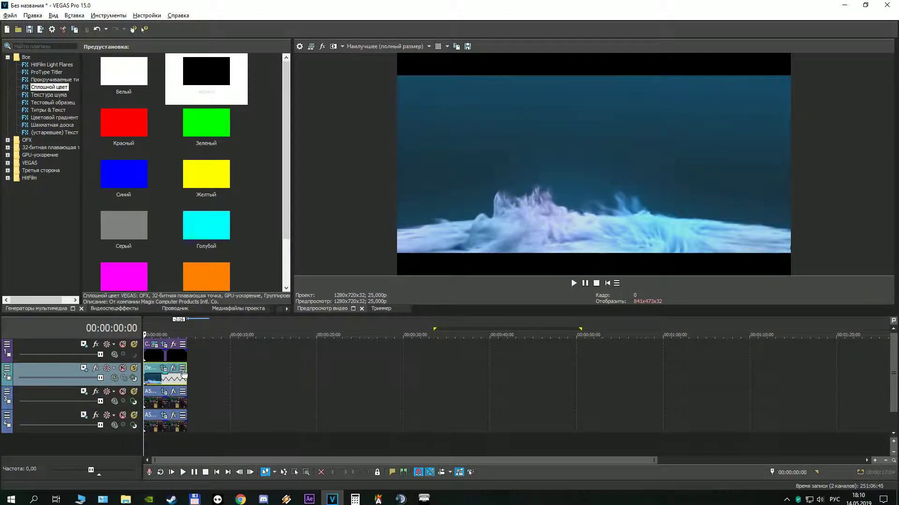
{"action": "left_click", "coordinate": [97, 30]}
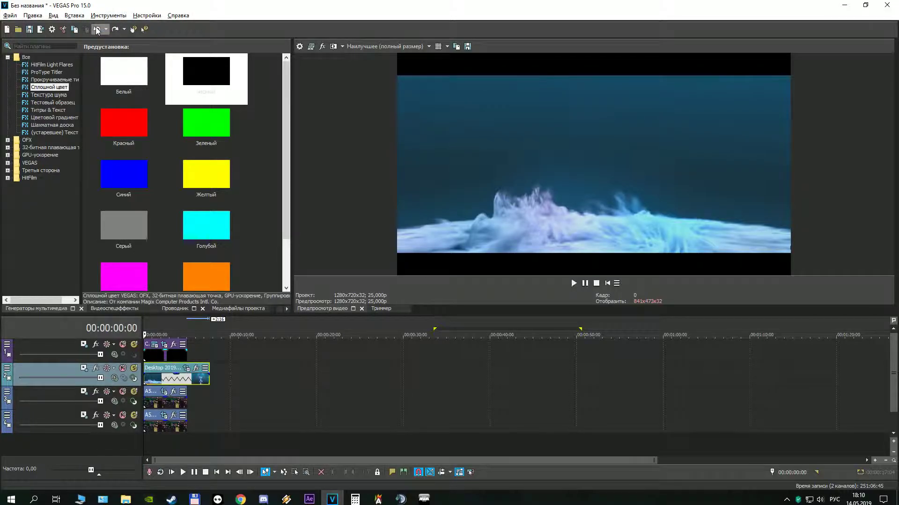
{"action": "left_click", "coordinate": [97, 30]}
Step: Time-compress the Desktop clip so that it ends level with the other events at about 5 seconds
{"action": "mouse_move", "coordinate": [187, 371]}
{"action": "left_mouse_down"}
{"action": "mouse_move", "coordinate": [166, 371]}
{"action": "mouse_move", "coordinate": [183, 373]}
{"action": "left_mouse_up"}
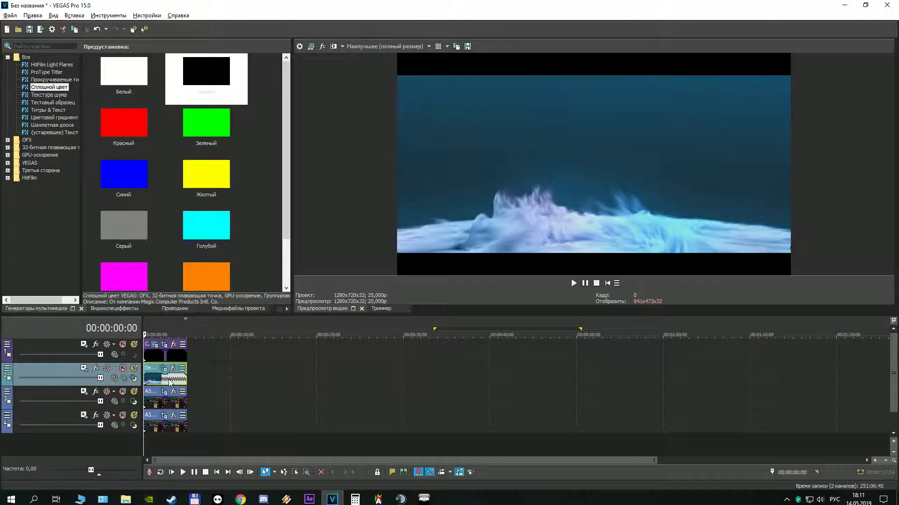
Step: Play back the Desktop clip, then set its track's compositing mode to Светлее
{"action": "key", "text": "space"}
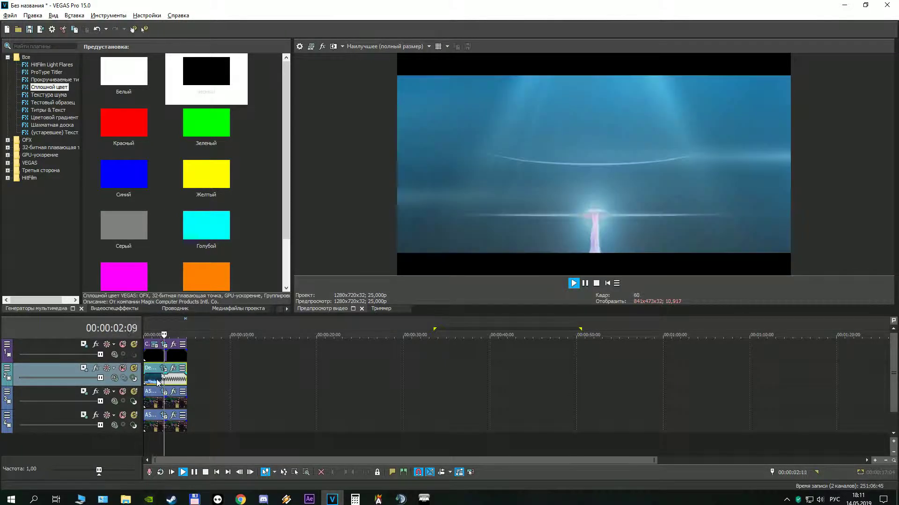
{"action": "key", "text": "space"}
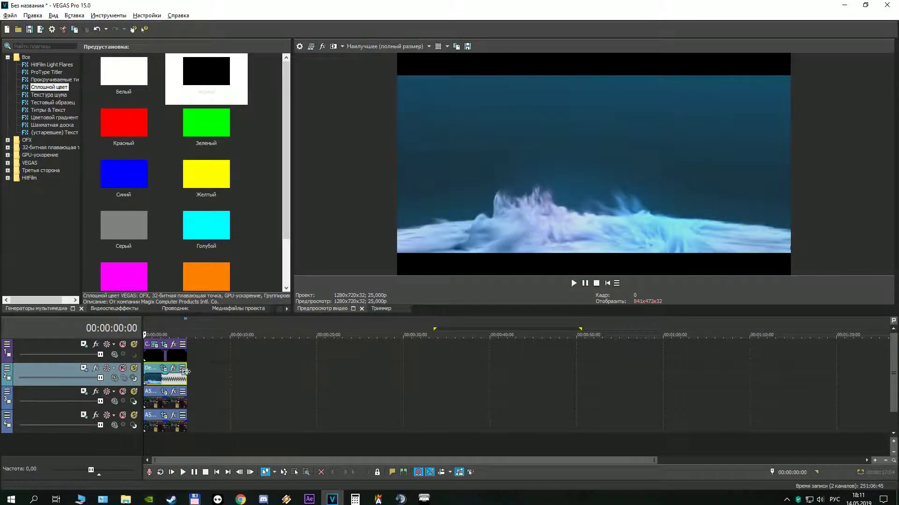
{"action": "mouse_move", "coordinate": [186, 368]}
{"action": "left_mouse_down"}
{"action": "mouse_move", "coordinate": [159, 372]}
{"action": "mouse_move", "coordinate": [187, 369]}
{"action": "left_mouse_up"}
{"action": "left_click", "coordinate": [114, 378]}
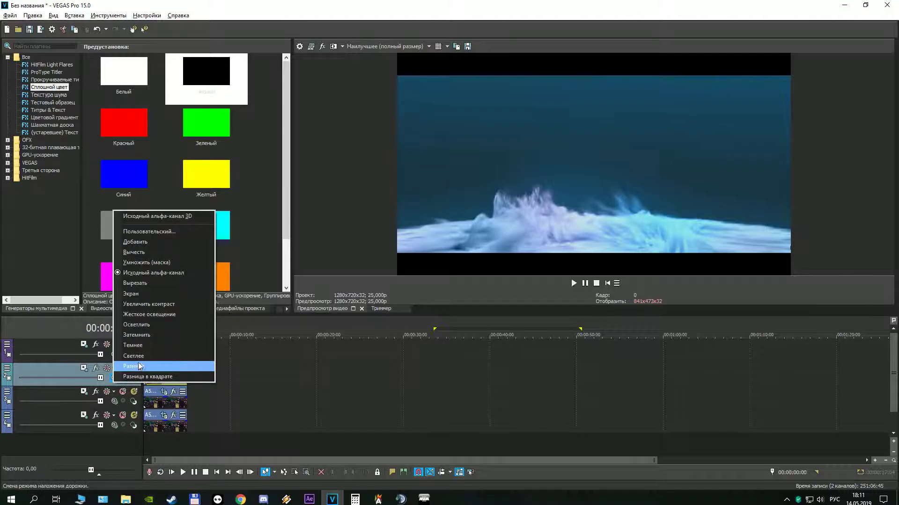
{"action": "left_click", "coordinate": [140, 358]}
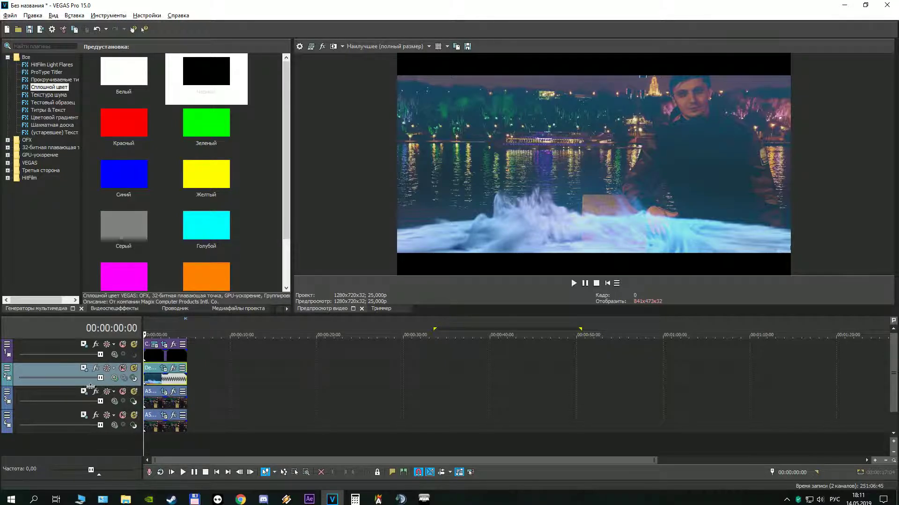
Step: Move the Desktop clip's track below the man's photo track and play back the composite
{"action": "left_click_drag", "start_coordinate": [62, 383], "coordinate": [63, 411]}
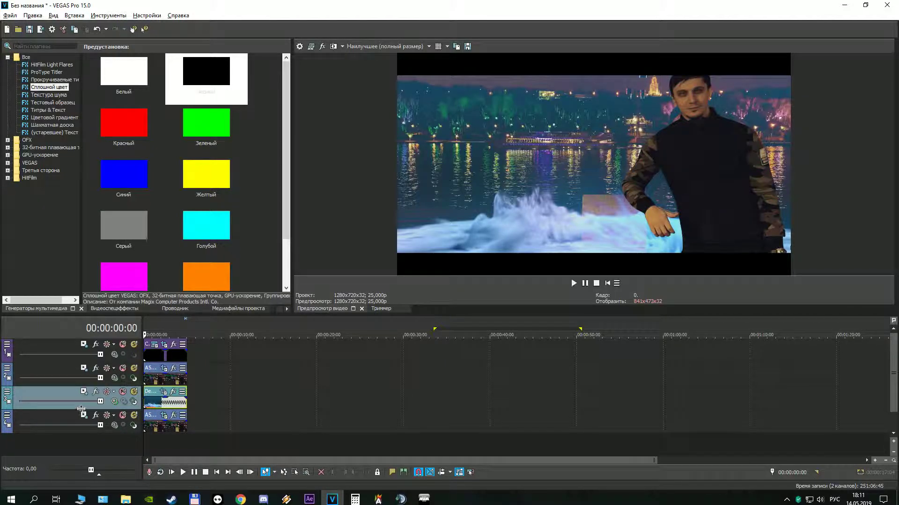
{"action": "key", "text": "space"}
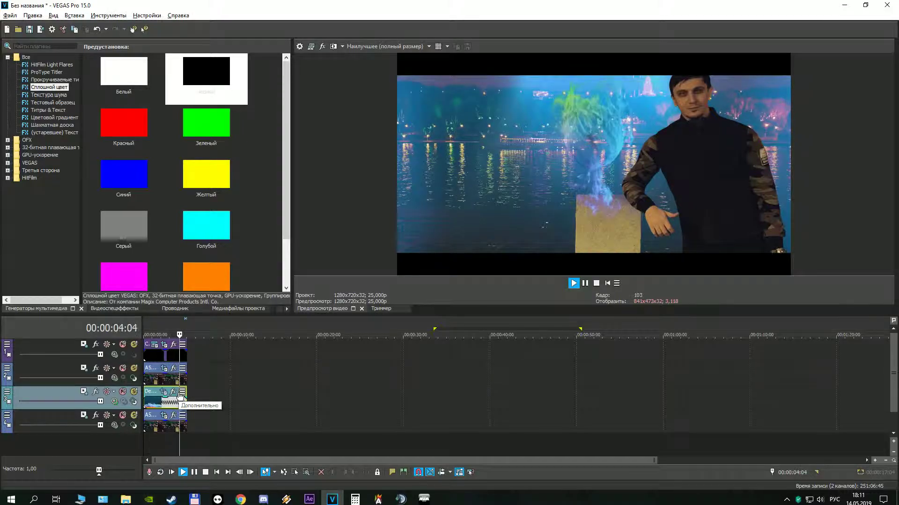
{"action": "key", "text": "space"}
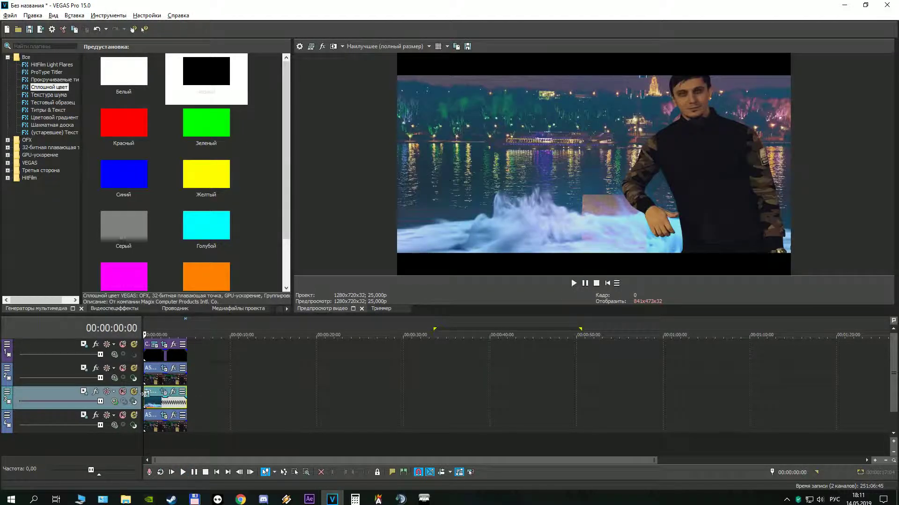
Step: Trim the opening of the Desktop clip and refit it from 0 to about 5 seconds, level with the other events
{"action": "mouse_move", "coordinate": [145, 393]}
{"action": "left_mouse_down"}
{"action": "mouse_move", "coordinate": [172, 393]}
{"action": "mouse_move", "coordinate": [158, 397]}
{"action": "left_mouse_up"}
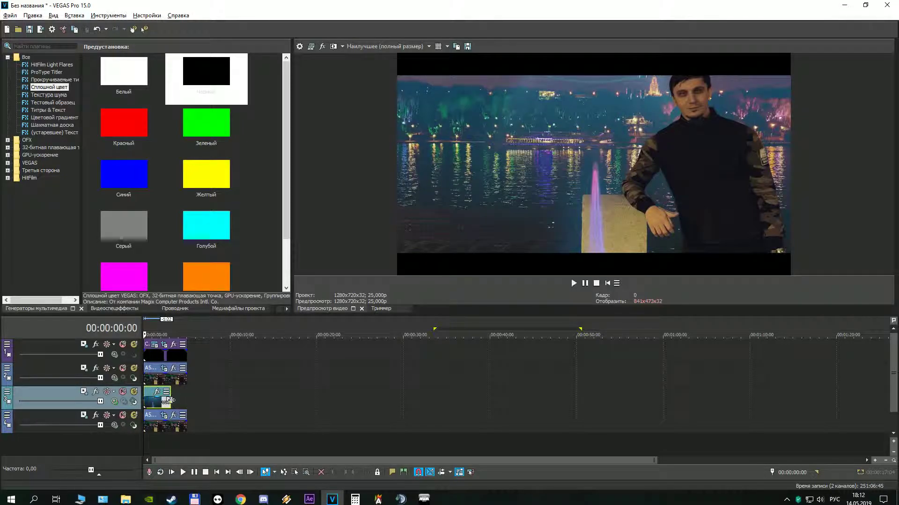
{"action": "scroll", "coordinate": [173, 398], "scroll_direction": "up", "scroll_amount": 10}
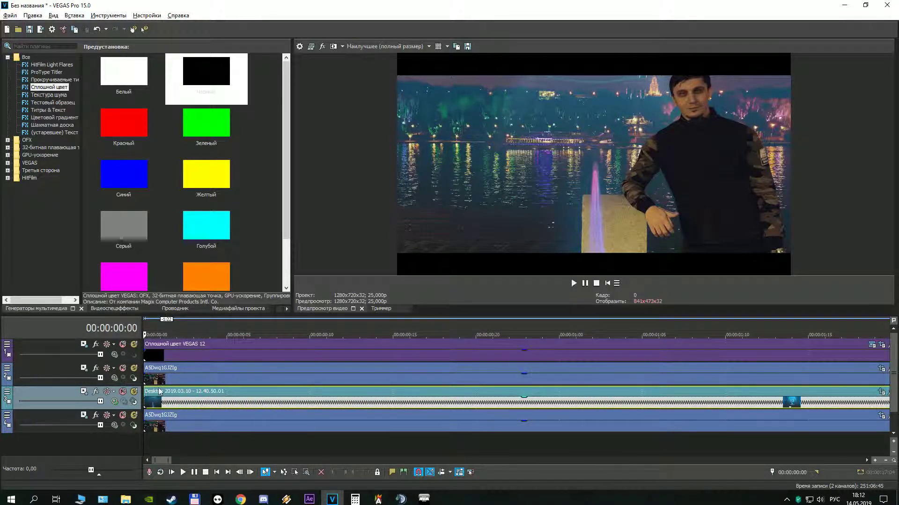
{"action": "left_click_drag", "start_coordinate": [143, 392], "coordinate": [190, 406]}
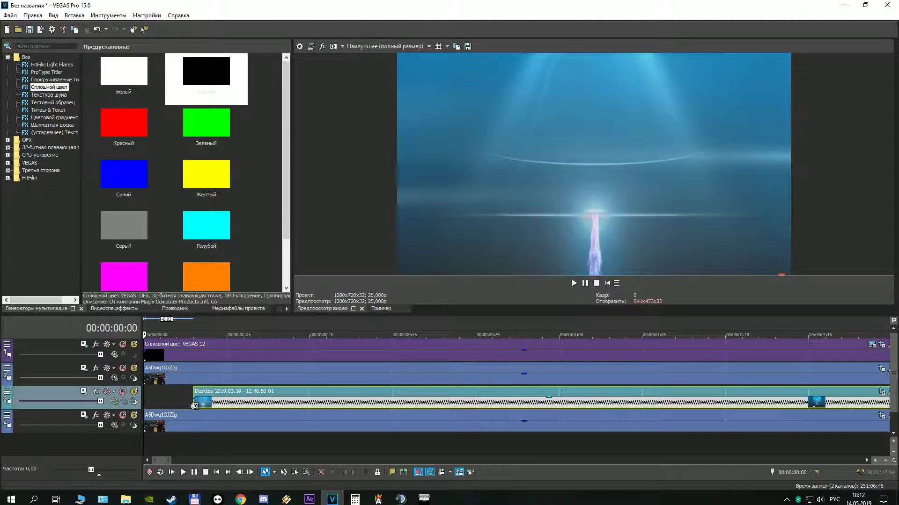
{"action": "left_click_drag", "start_coordinate": [193, 406], "coordinate": [144, 405]}
{"action": "scroll", "coordinate": [473, 392], "scroll_direction": "down", "scroll_amount": 4}
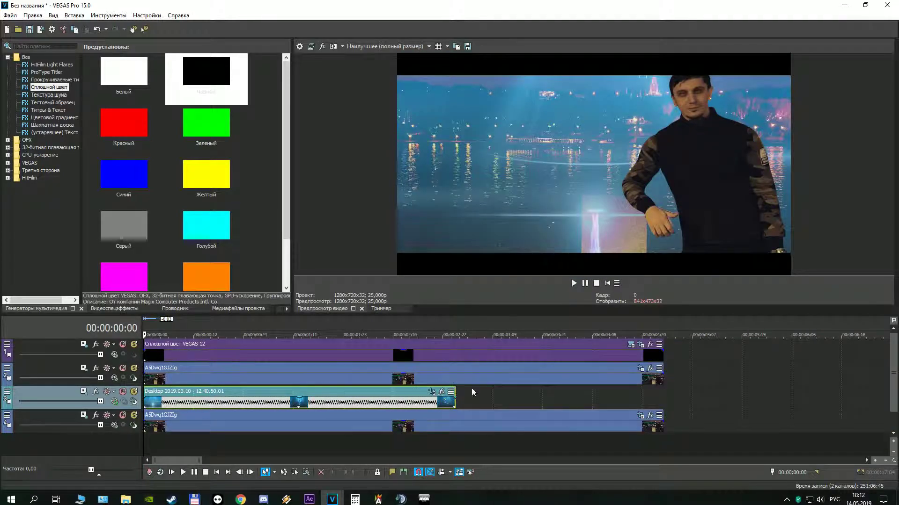
{"action": "left_click_drag", "start_coordinate": [453, 391], "coordinate": [662, 396]}
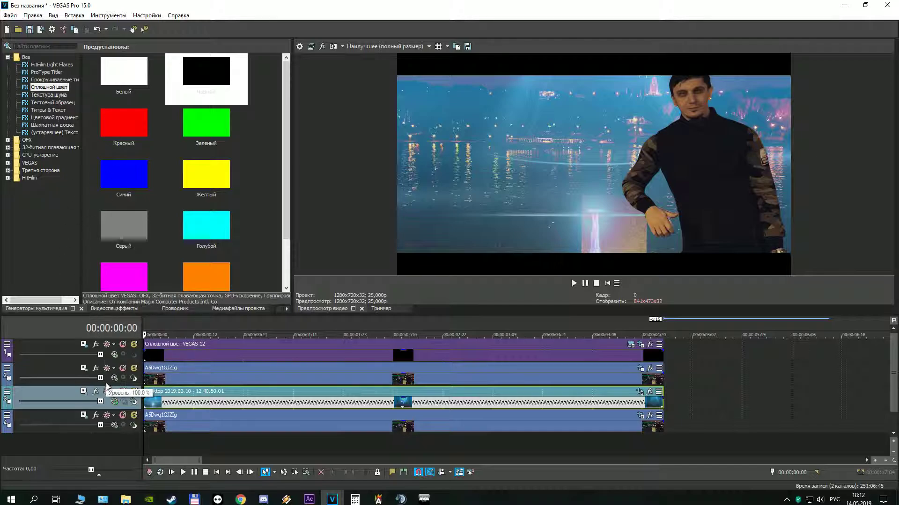
Step: Try the Осветлить compositing mode on the Desktop clip's track and play back the composite
{"action": "right_click", "coordinate": [116, 402]}
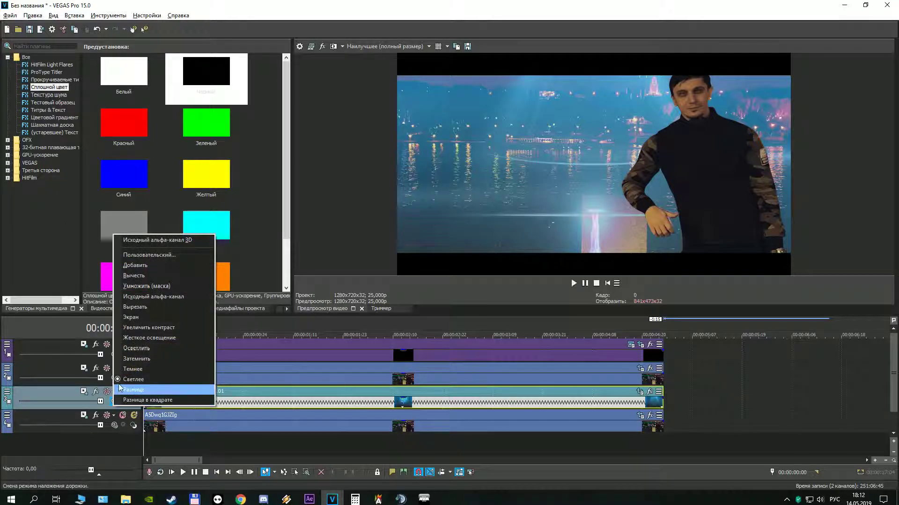
{"action": "left_click", "coordinate": [126, 354]}
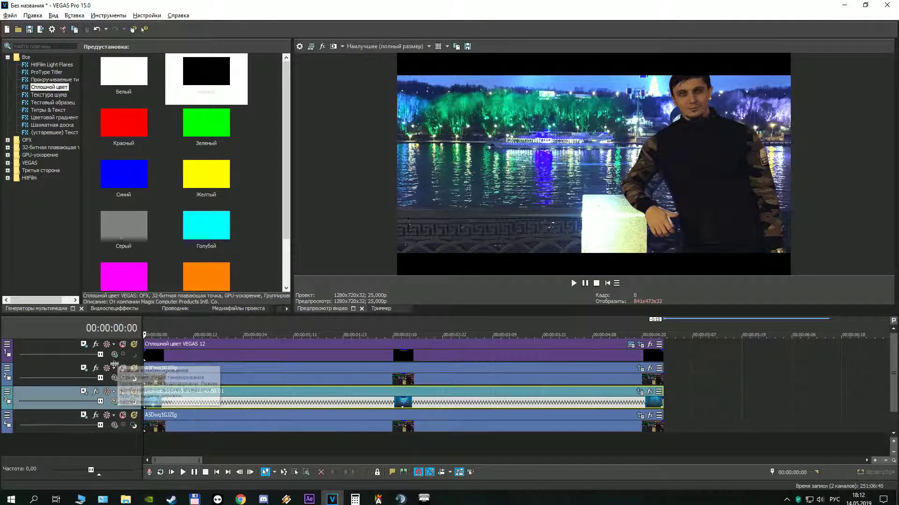
{"action": "key", "text": "space"}
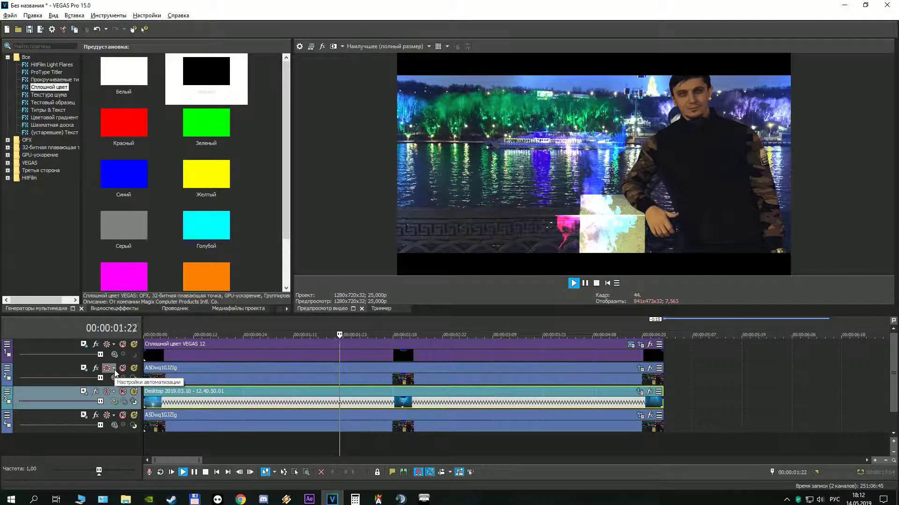
{"action": "key", "text": "space"}
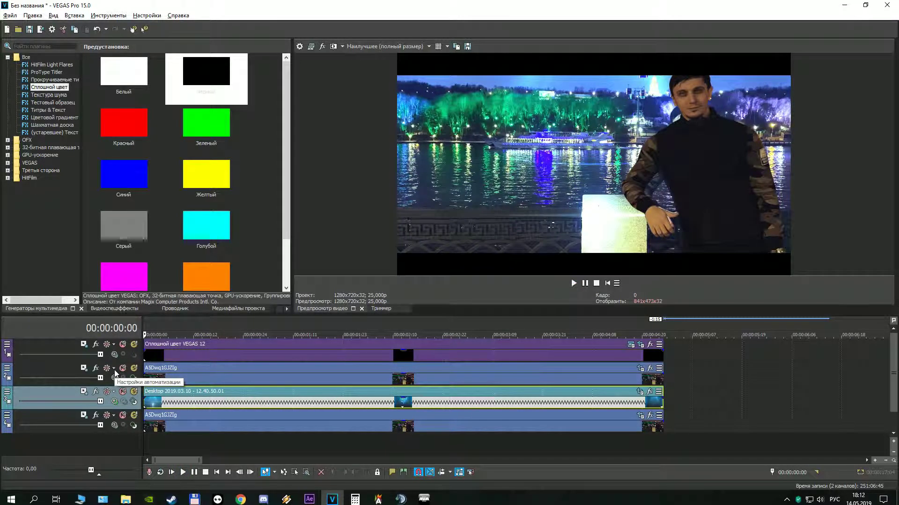
Step: Switch the Desktop clip's track to the Экран compositing mode and preview it in playback
{"action": "right_click", "coordinate": [116, 401]}
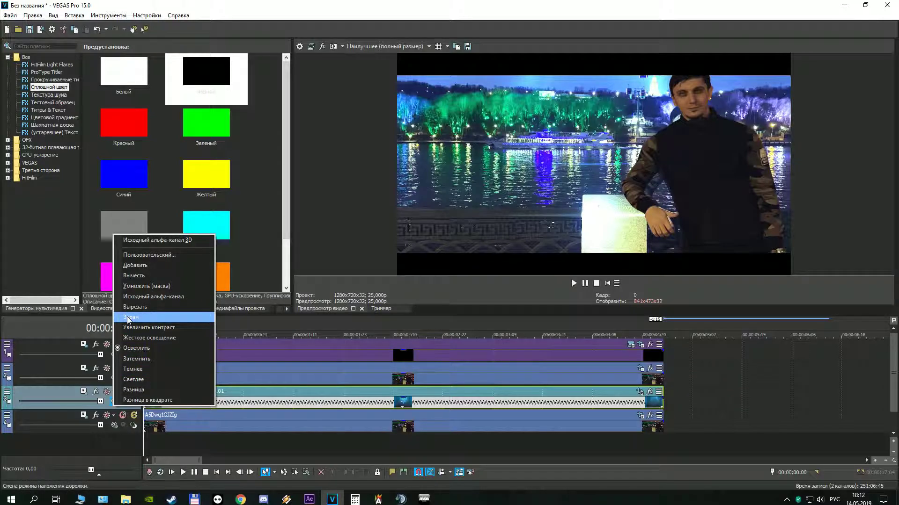
{"action": "left_click", "coordinate": [128, 320]}
{"action": "key", "text": "space"}
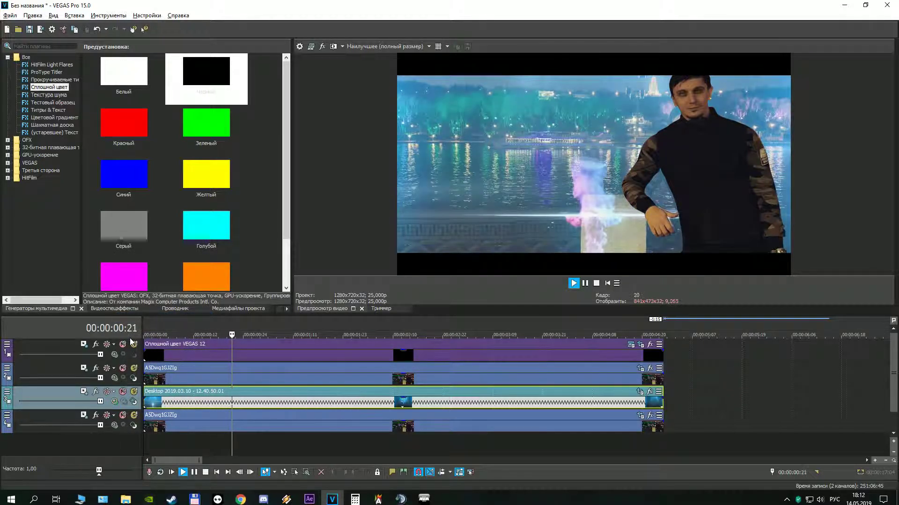
{"action": "key", "text": "space"}
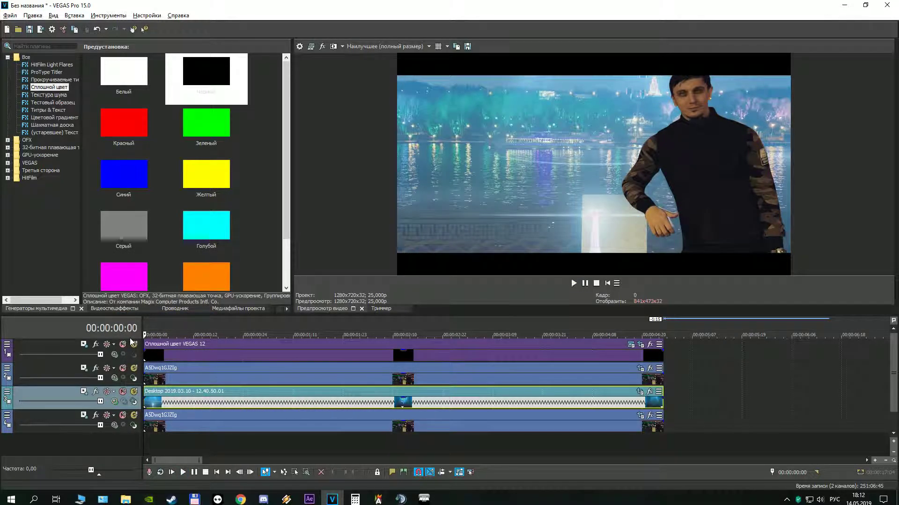
Step: Try the Разница в квадрате compositing mode on the Desktop clip's track and play it back
{"action": "right_click", "coordinate": [116, 398]}
{"action": "left_click", "coordinate": [136, 400]}
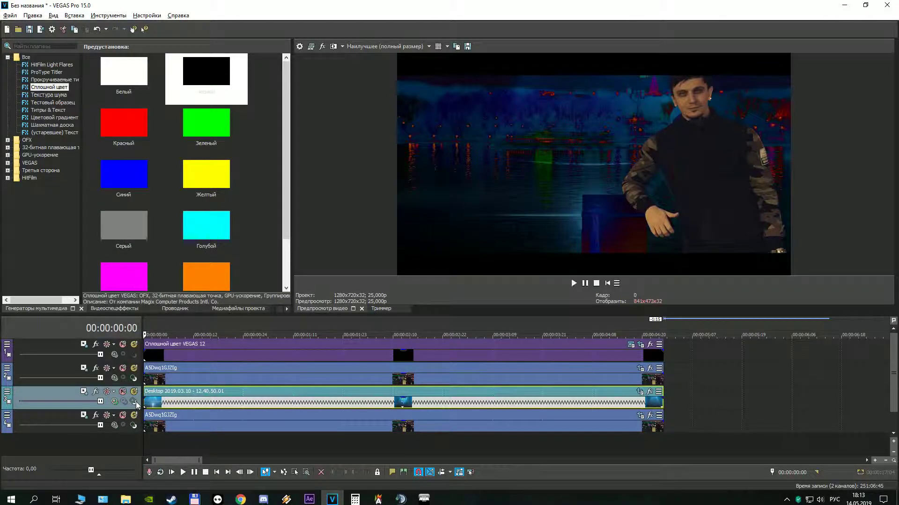
{"action": "key", "text": "space"}
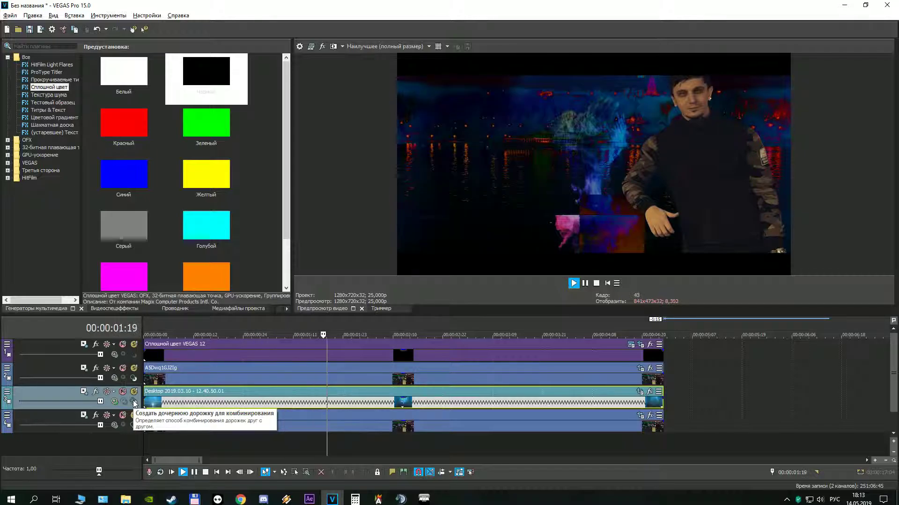
{"action": "key", "text": "space"}
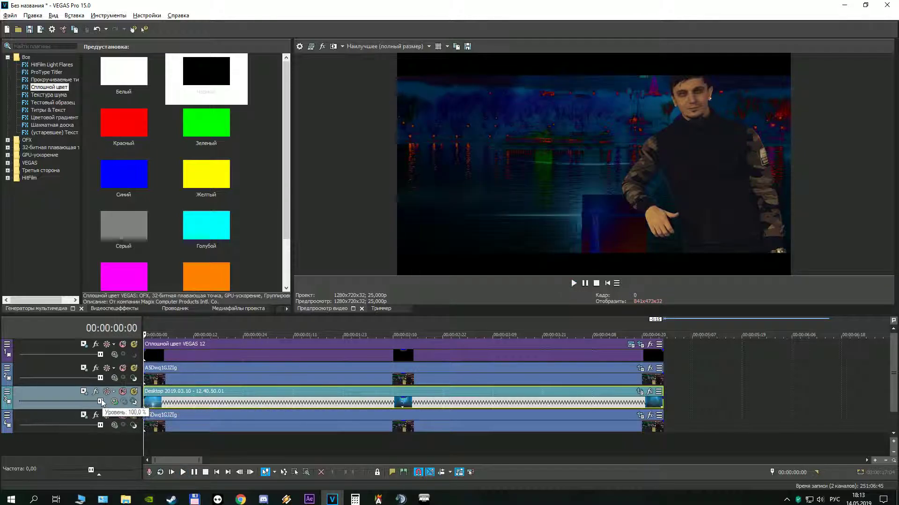
Step: Preview the Разница compositing mode on the Desktop clip's track, then switch the track to Светлее
{"action": "left_click", "coordinate": [114, 402]}
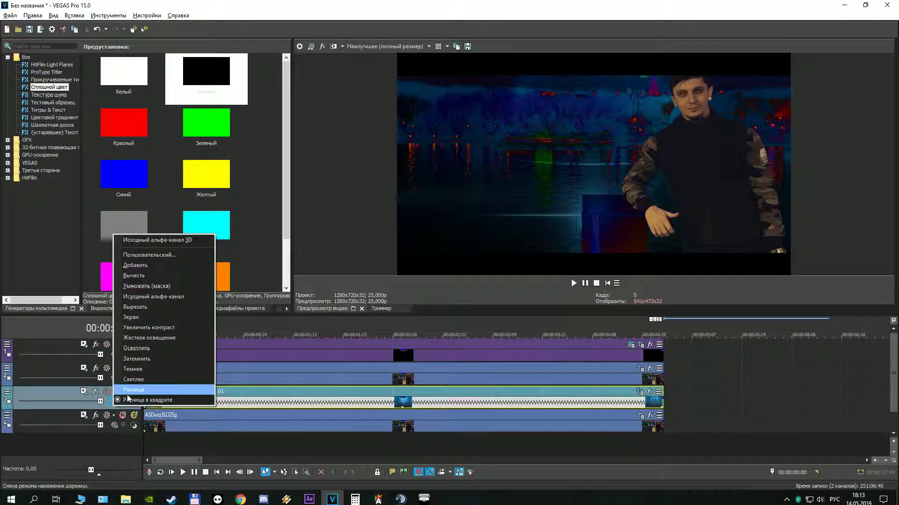
{"action": "left_click", "coordinate": [132, 391]}
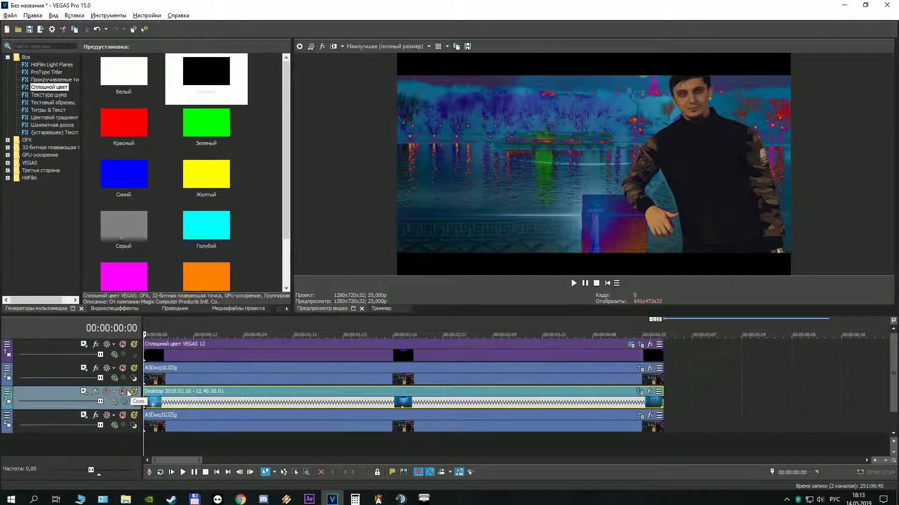
{"action": "key", "text": "space"}
{"action": "key", "text": "space"}
{"action": "left_click", "coordinate": [115, 403]}
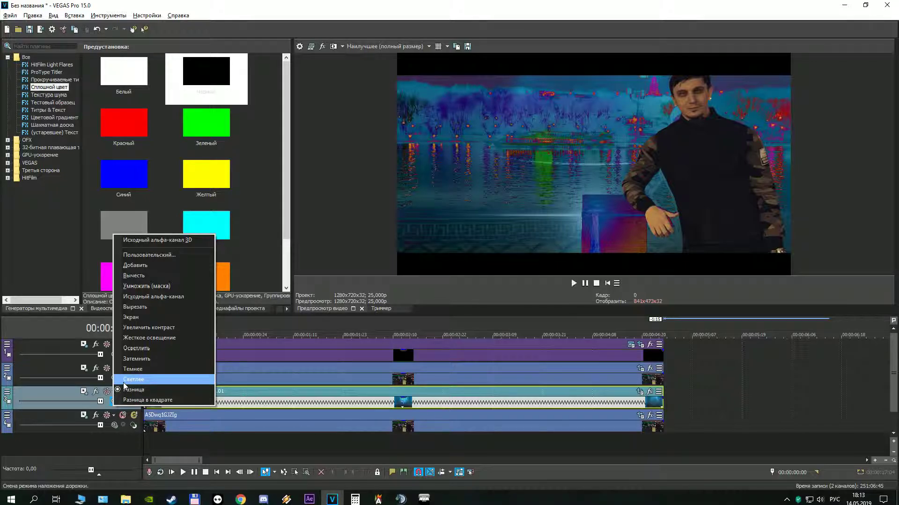
{"action": "left_click", "coordinate": [124, 383]}
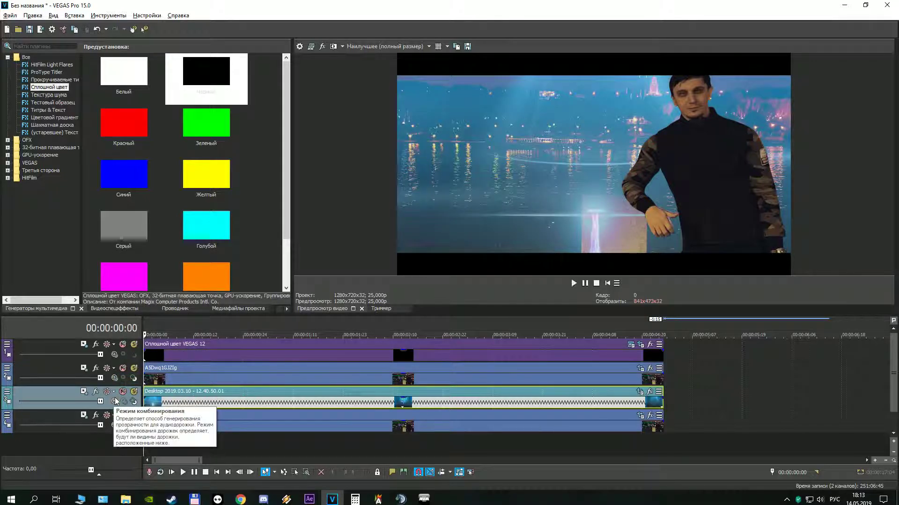
Step: Set the Desktop clip's track to the Темнее compositing mode and play back the composite
{"action": "left_click", "coordinate": [113, 402]}
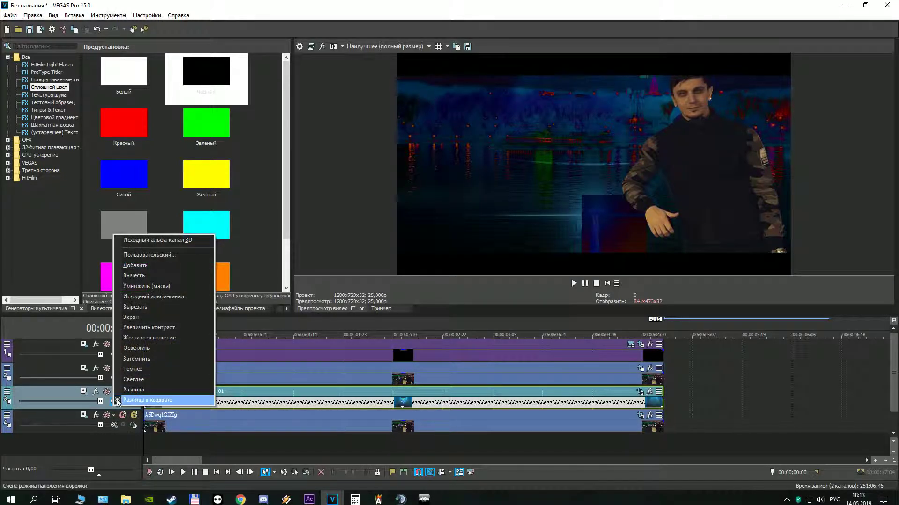
{"action": "left_click", "coordinate": [134, 375]}
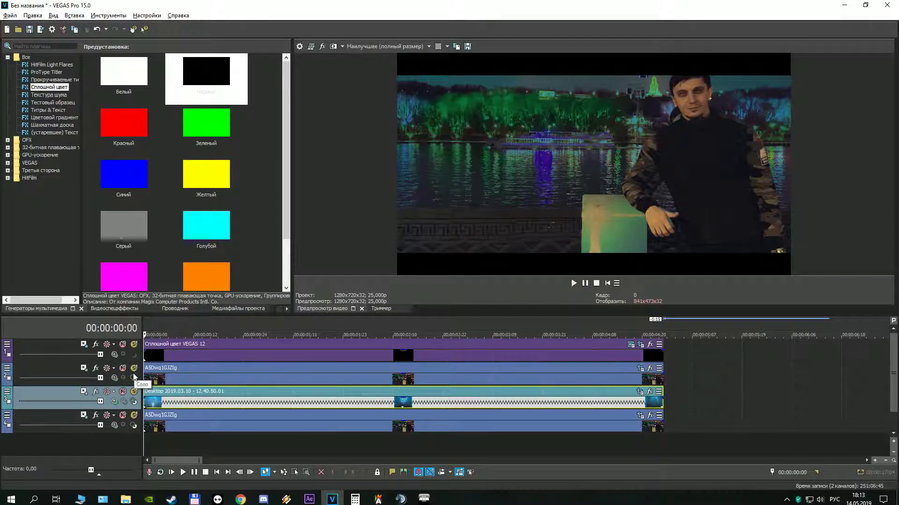
{"action": "key", "text": "space"}
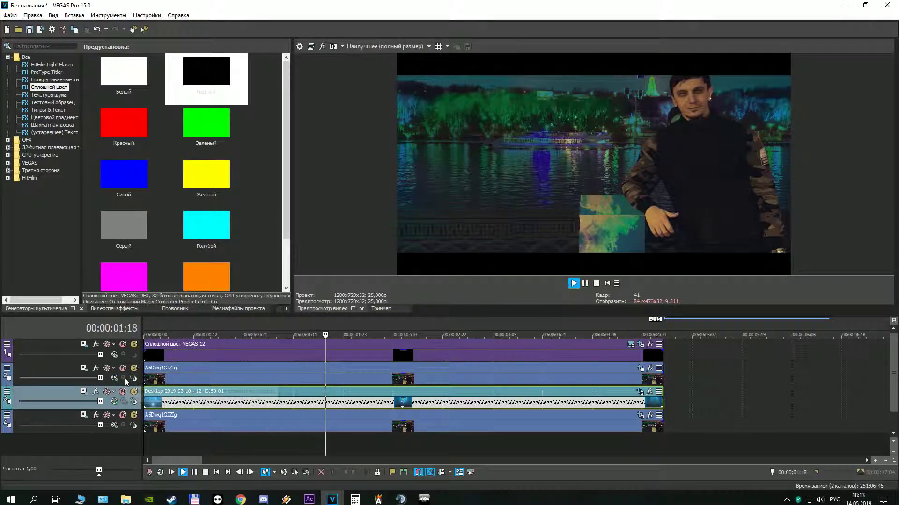
{"action": "key", "text": "space"}
{"action": "key", "text": "space"}
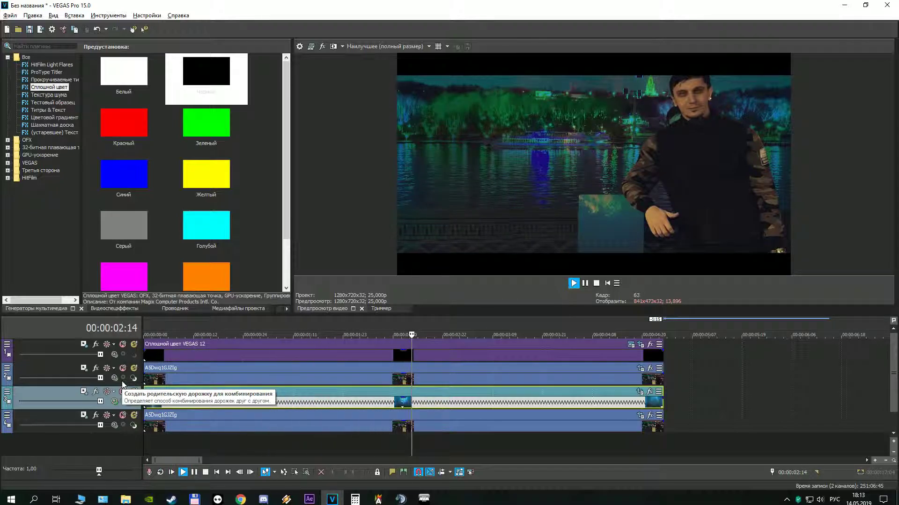
{"action": "key", "text": "space"}
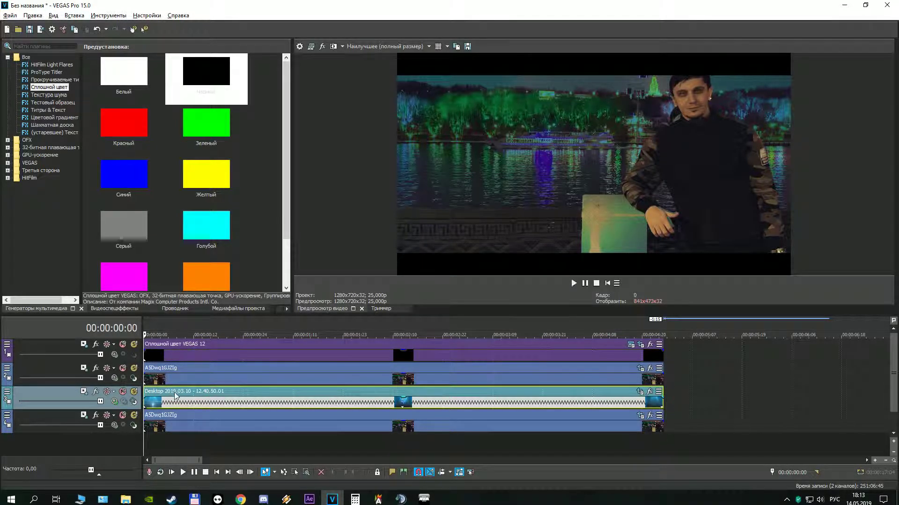
Step: Delete the Desktop 2019.03.10 clip from the third track and set the empty track's compositing mode to Светлее
{"action": "left_click", "coordinate": [114, 402]}
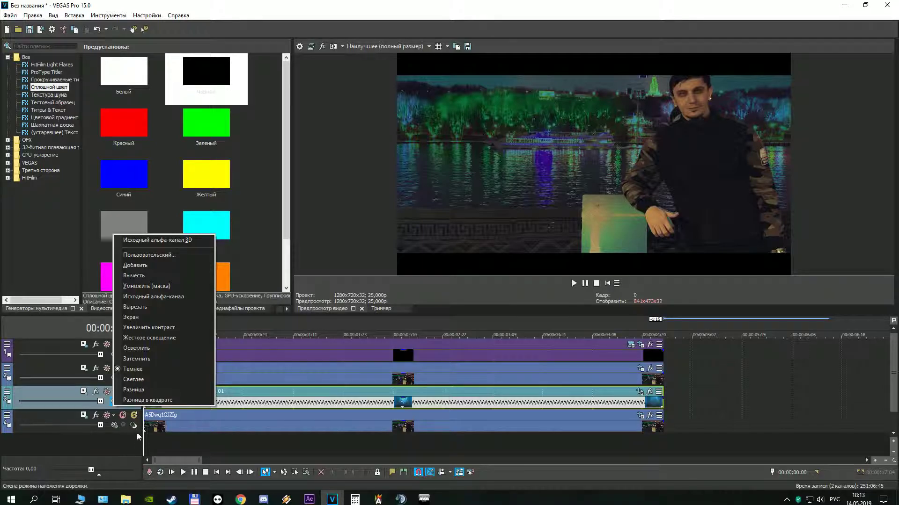
{"action": "left_click", "coordinate": [234, 392]}
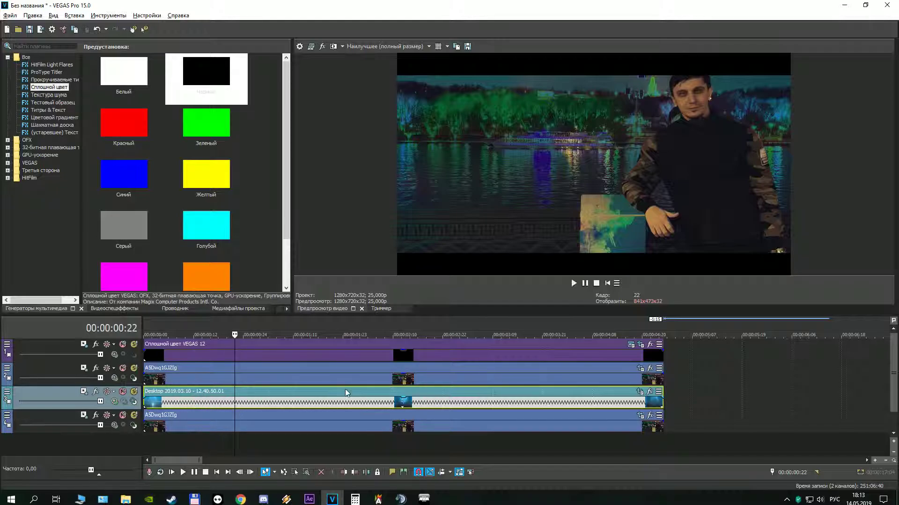
{"action": "scroll", "coordinate": [328, 395], "scroll_direction": "right", "scroll_amount": 5}
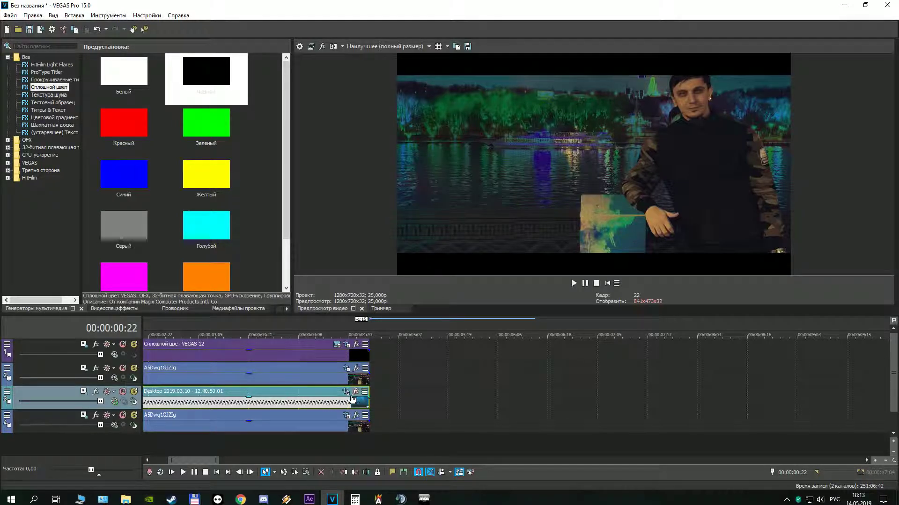
{"action": "right_click", "coordinate": [330, 392]}
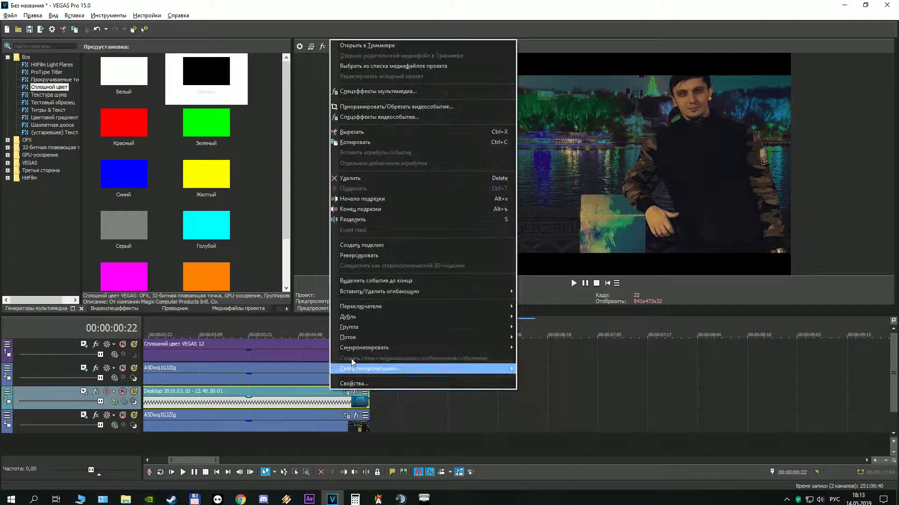
{"action": "left_click", "coordinate": [364, 177]}
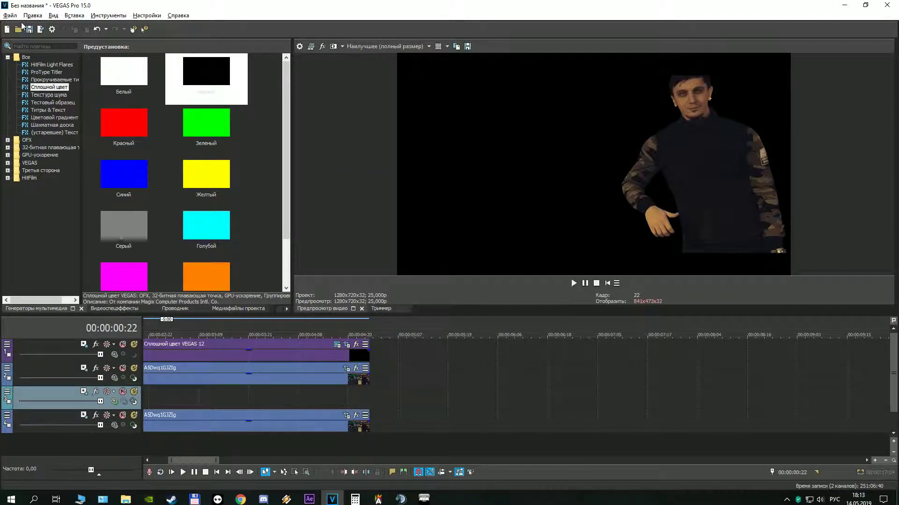
{"action": "left_click", "coordinate": [113, 392]}
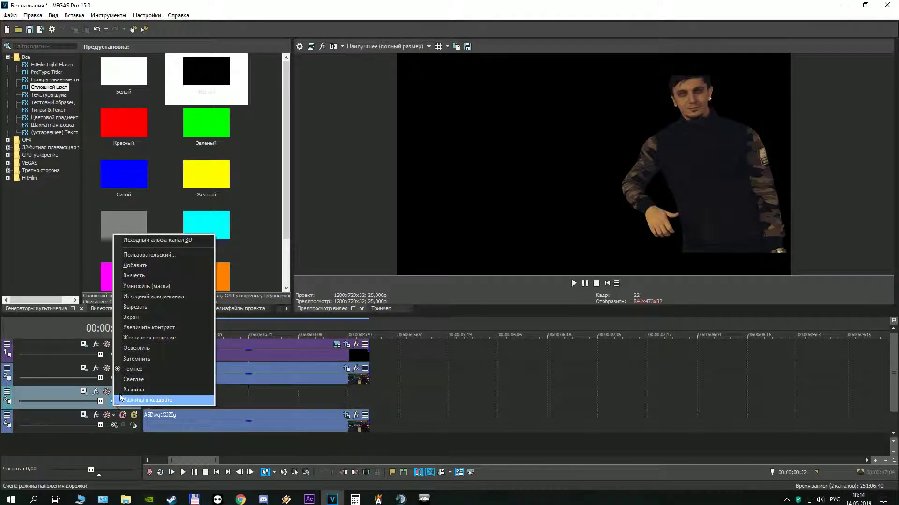
{"action": "left_click", "coordinate": [125, 381]}
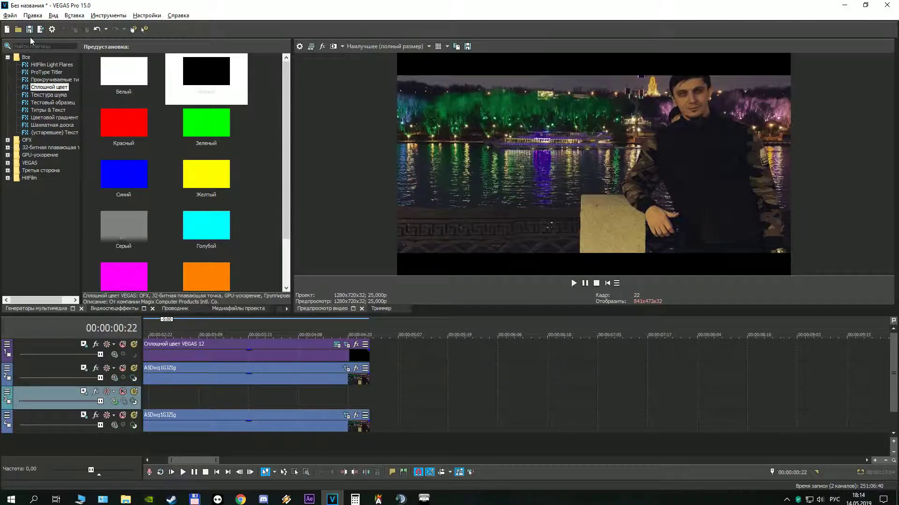
Step: Import the Desktop 2019.05.14 - 17.48.21.05 video onto the third track and delete its audio track
{"action": "left_click", "coordinate": [18, 29]}
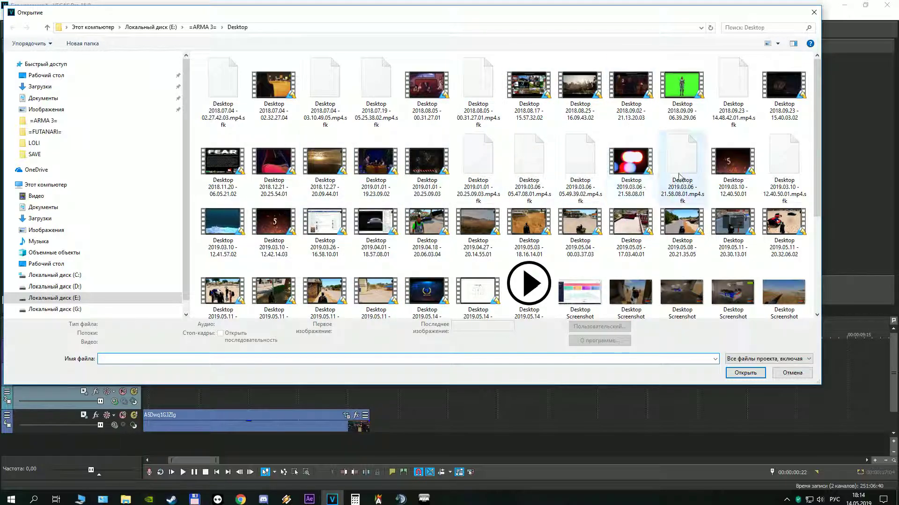
{"action": "scroll", "coordinate": [596, 293], "scroll_direction": "down", "scroll_amount": 3}
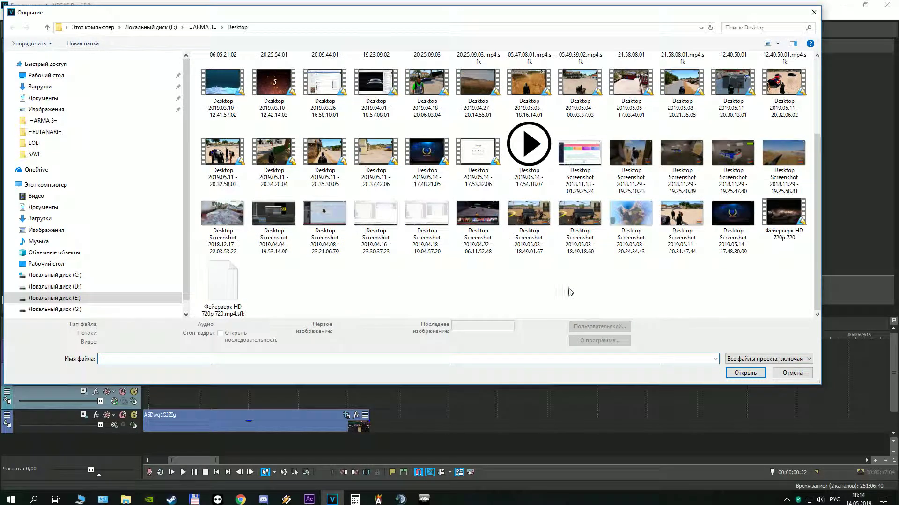
{"action": "double_click", "coordinate": [426, 153]}
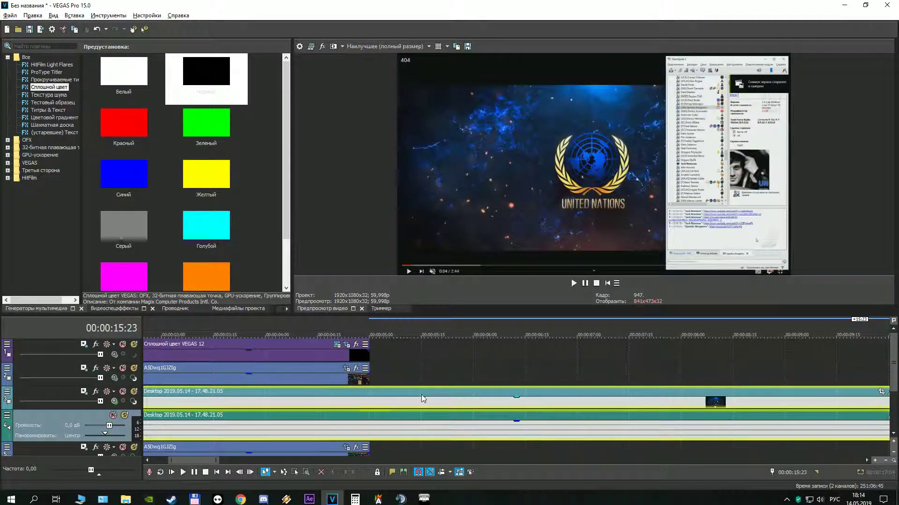
{"action": "right_click", "coordinate": [76, 419]}
{"action": "left_click", "coordinate": [108, 250]}
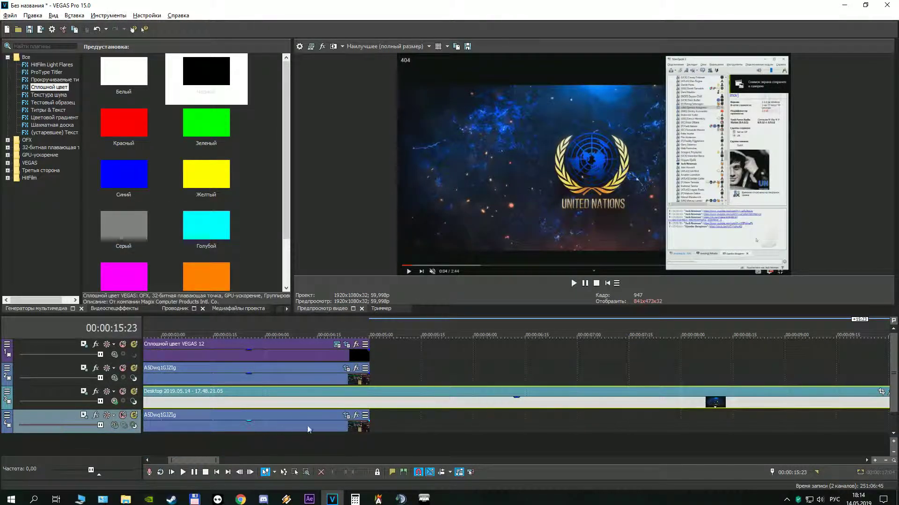
Step: Trim the end of the Desktop clip to about 00:00:12:00 on the timeline
{"action": "scroll", "coordinate": [466, 399], "scroll_direction": "down", "scroll_amount": 5}
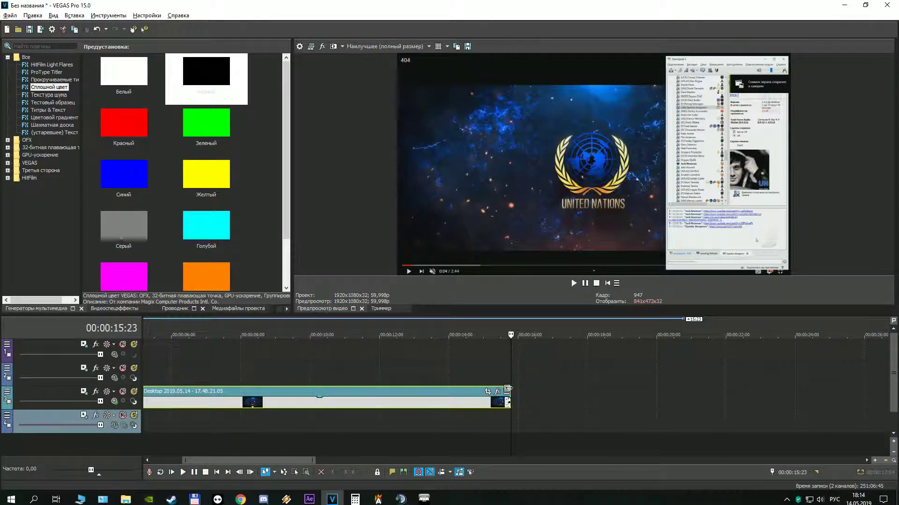
{"action": "left_click_drag", "start_coordinate": [509, 389], "coordinate": [305, 392]}
{"action": "scroll", "coordinate": [264, 420], "scroll_direction": "right", "scroll_amount": 5}
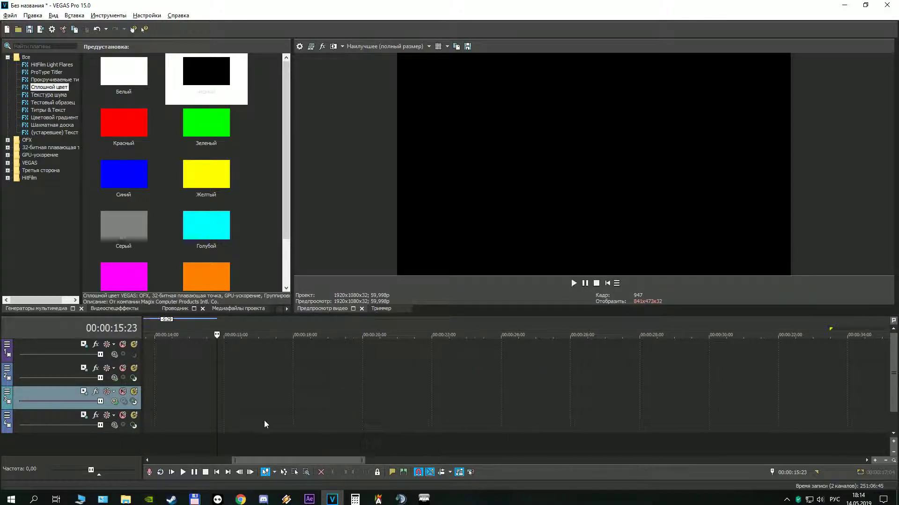
{"action": "scroll", "coordinate": [199, 403], "scroll_direction": "left", "scroll_amount": 5}
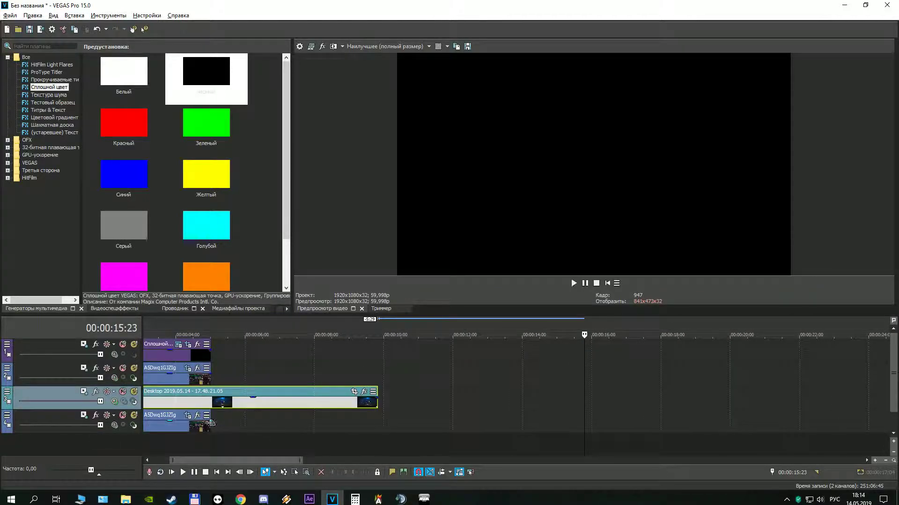
{"action": "left_click_drag", "start_coordinate": [377, 400], "coordinate": [454, 400]}
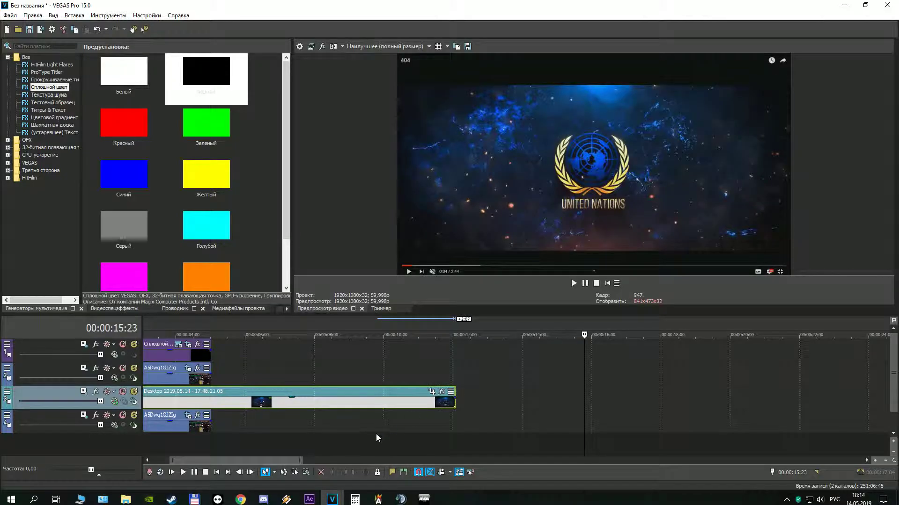
Step: Play back the Desktop clip's ending from 00:00:09:24, then the layered composite from 00:00:03:08
{"action": "left_click", "coordinate": [377, 425]}
{"action": "key", "text": "space"}
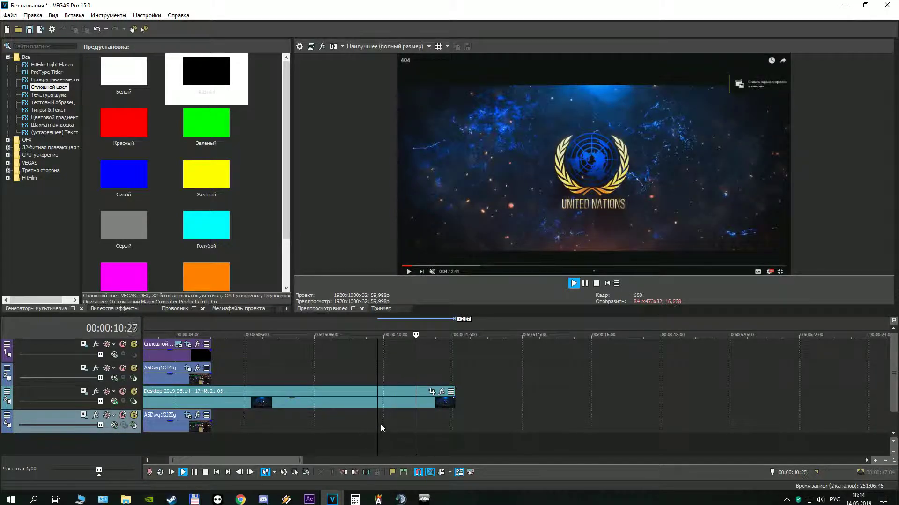
{"action": "key", "text": "space"}
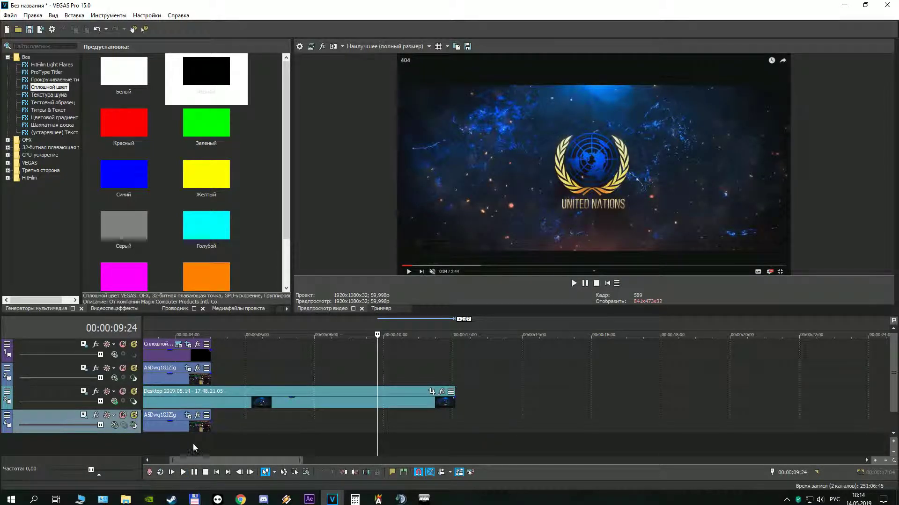
{"action": "left_click", "coordinate": [150, 444]}
{"action": "key", "text": "space"}
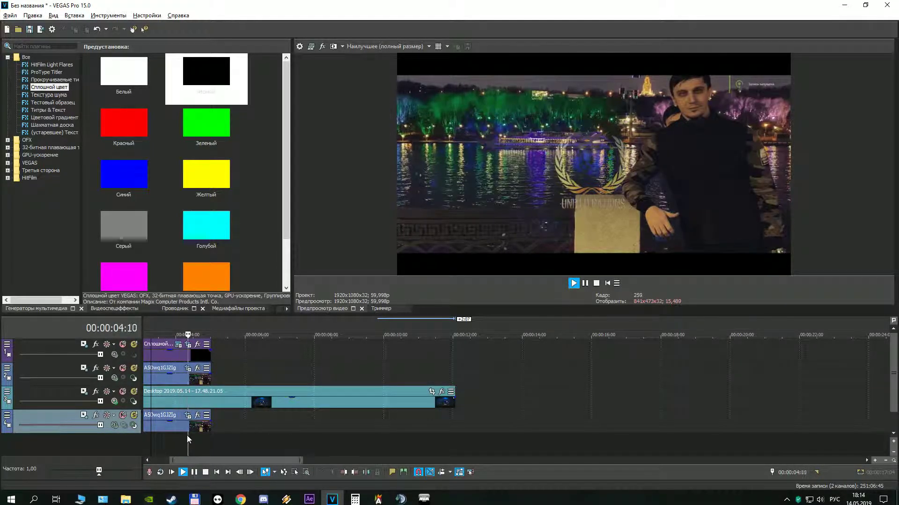
{"action": "key", "text": "space"}
Step: Shorten the Desktop clip and time-stretch it so its end lines up with the clips on the other tracks
{"action": "left_click_drag", "start_coordinate": [452, 392], "coordinate": [257, 402]}
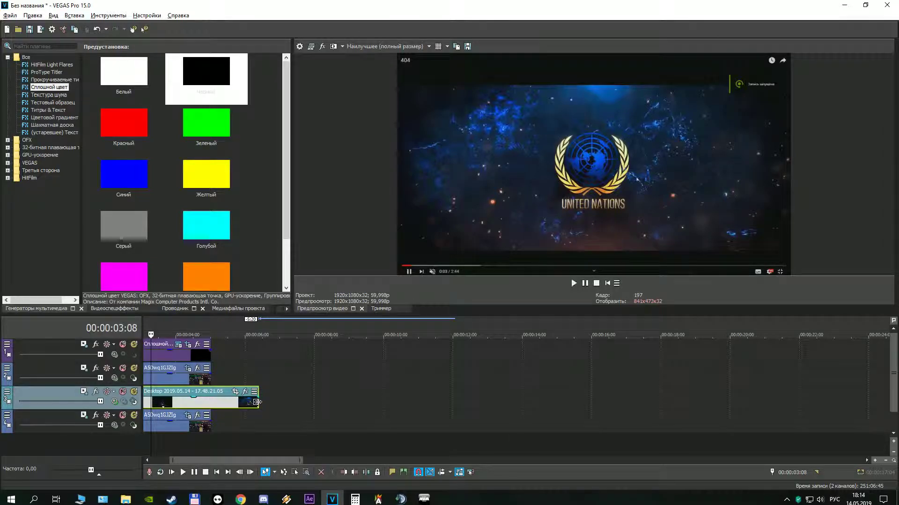
{"action": "left_click_drag", "start_coordinate": [258, 393], "coordinate": [211, 394]}
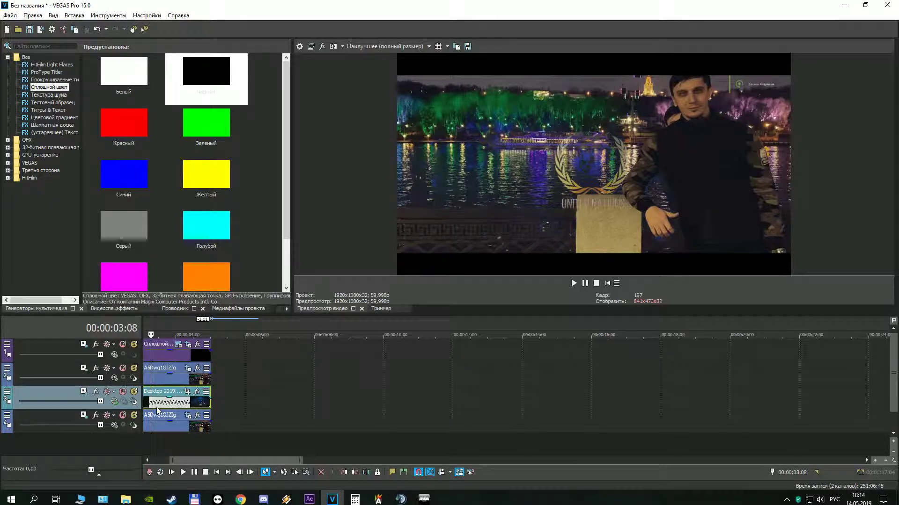
{"action": "left_click_drag", "start_coordinate": [148, 440], "coordinate": [116, 403]}
{"action": "left_click_drag", "start_coordinate": [227, 391], "coordinate": [317, 393]}
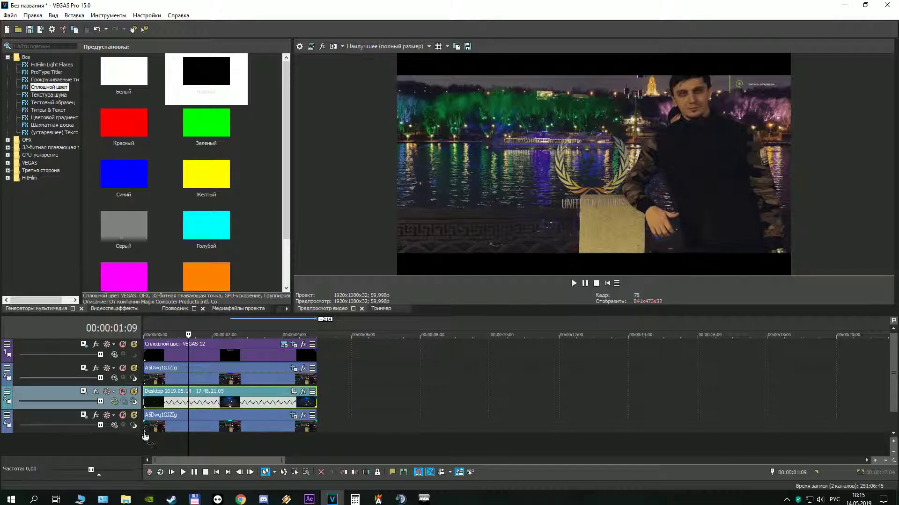
Step: Check the Desktop clip's Pan/Crop framing and play back the composite from the start
{"action": "left_click", "coordinate": [145, 445]}
{"action": "left_click", "coordinate": [293, 391]}
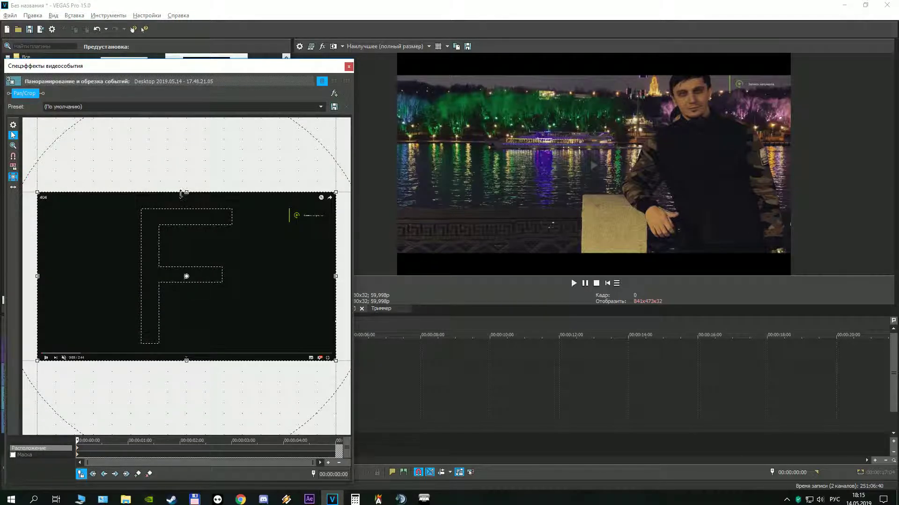
{"action": "mouse_move", "coordinate": [186, 193]}
{"action": "left_mouse_down"}
{"action": "mouse_move", "coordinate": [187, 200]}
{"action": "mouse_move", "coordinate": [188, 192]}
{"action": "left_mouse_up"}
{"action": "left_click", "coordinate": [348, 67]}
{"action": "key", "text": "space"}
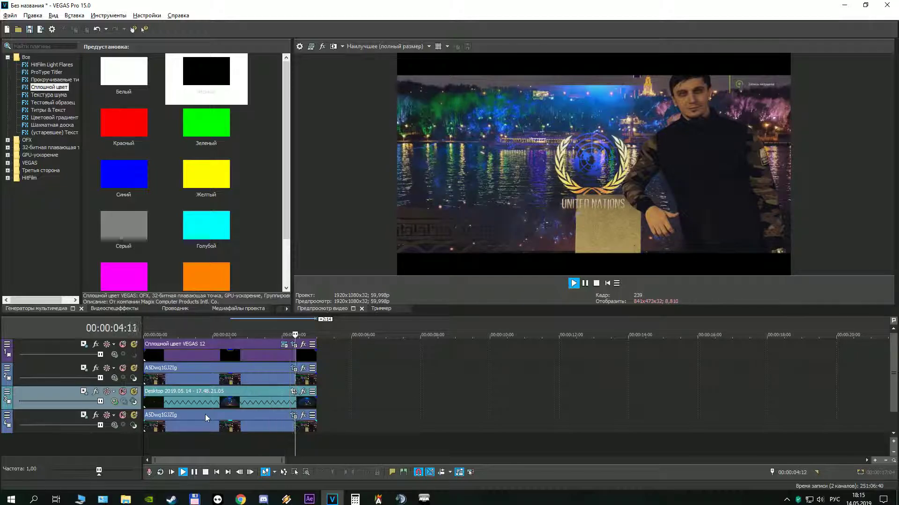
{"action": "key", "text": "space"}
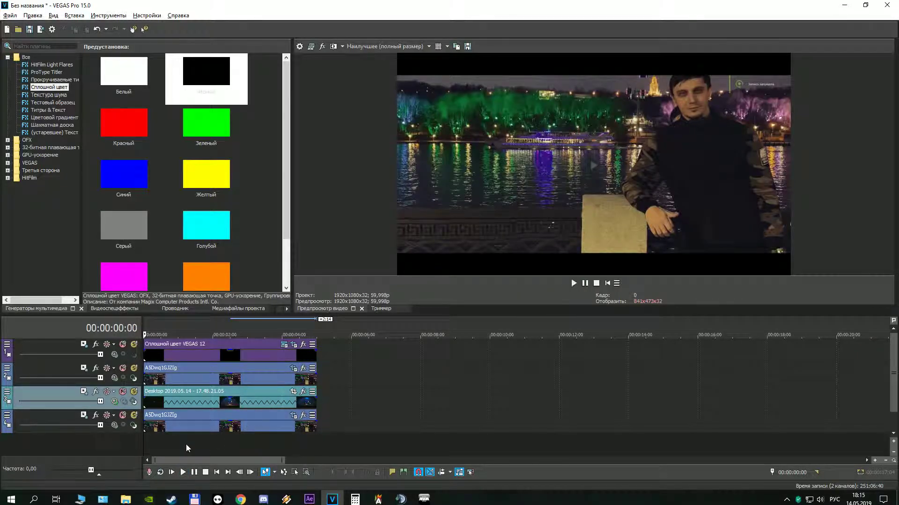
Step: At 00:00:03:19, draw a rectangular Pan/Crop mask on the Desktop clip around the picture between its black bars
{"action": "left_click_drag", "start_coordinate": [148, 444], "coordinate": [269, 424]}
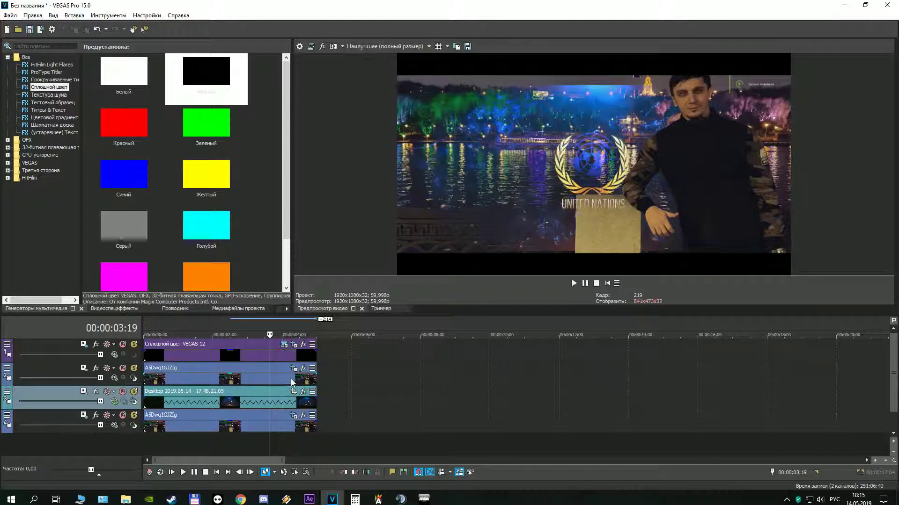
{"action": "left_click", "coordinate": [293, 391]}
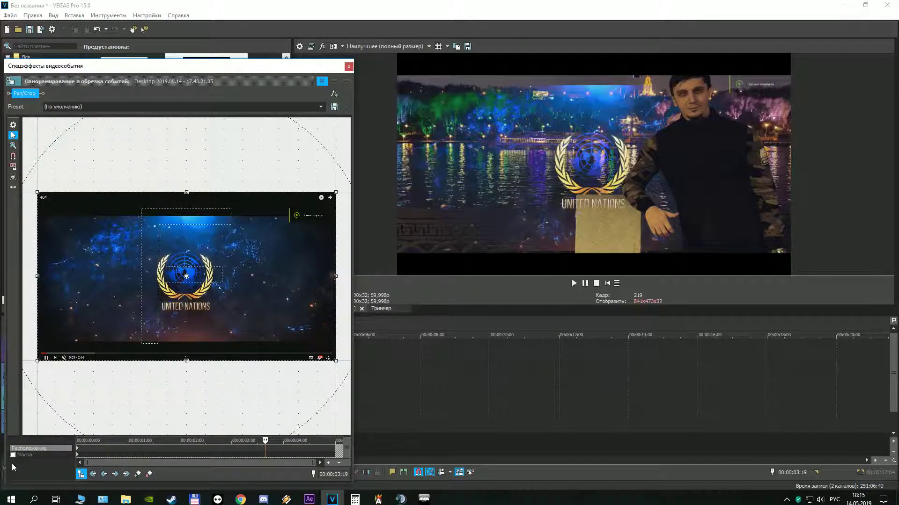
{"action": "left_click", "coordinate": [13, 455]}
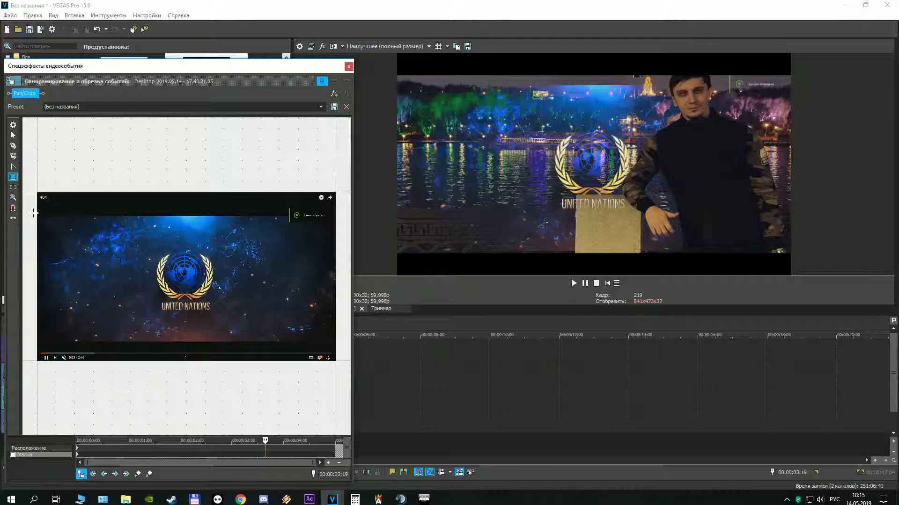
{"action": "left_click_drag", "start_coordinate": [32, 213], "coordinate": [337, 345]}
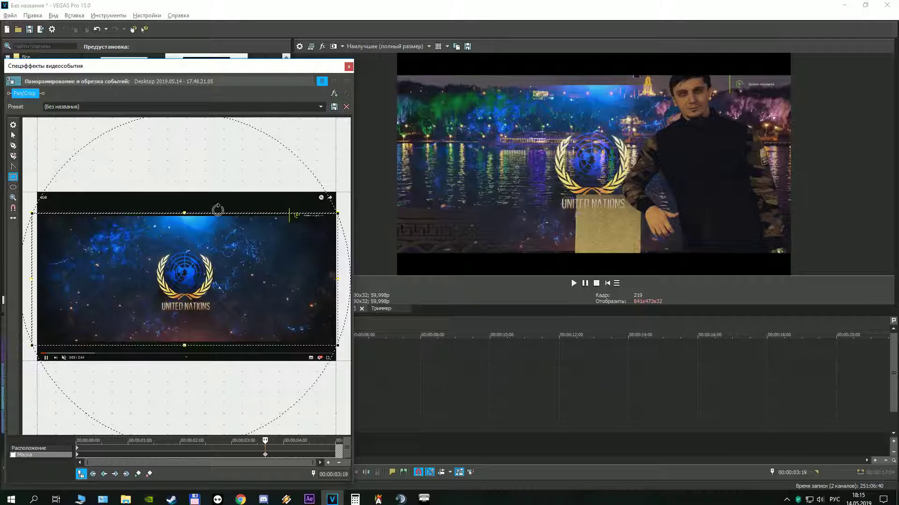
Step: Reshape the mask's upper-right corner to exclude the recording notification, and delete the mask keyframe at the start
{"action": "left_click", "coordinate": [13, 167]}
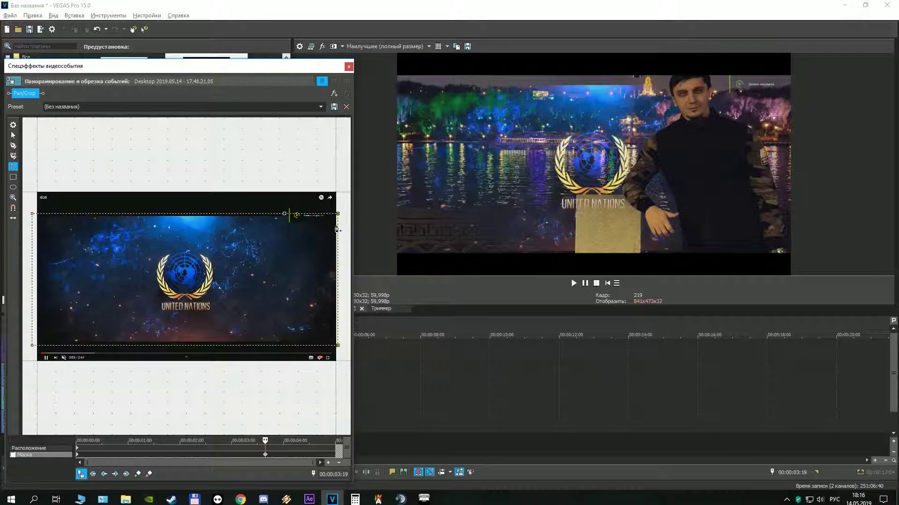
{"action": "key", "text": "Delete"}
{"action": "left_click", "coordinate": [13, 218]}
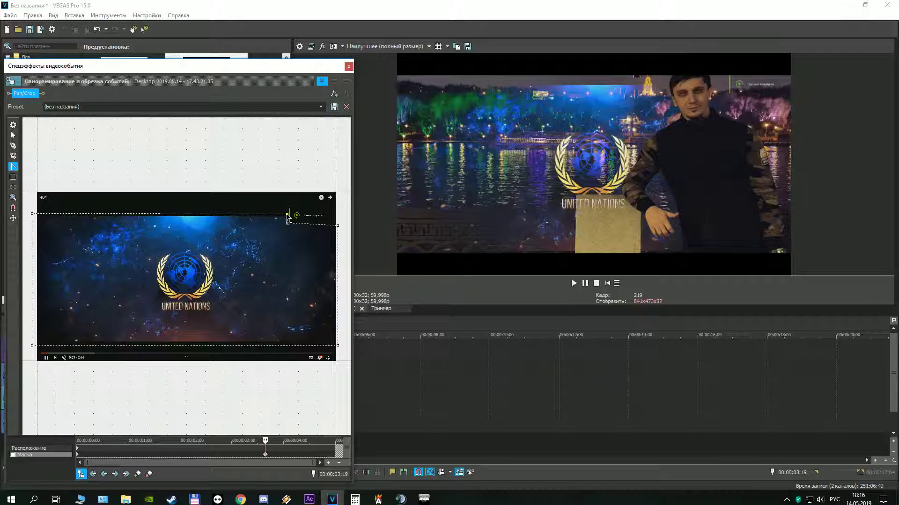
{"action": "left_click_drag", "start_coordinate": [339, 227], "coordinate": [337, 225]}
{"action": "right_click", "coordinate": [78, 461]}
{"action": "left_click", "coordinate": [115, 387]}
{"action": "left_click", "coordinate": [348, 68]}
Step: Play back the composite from the start of the timeline to check the masked Desktop clip
{"action": "left_click", "coordinate": [191, 418]}
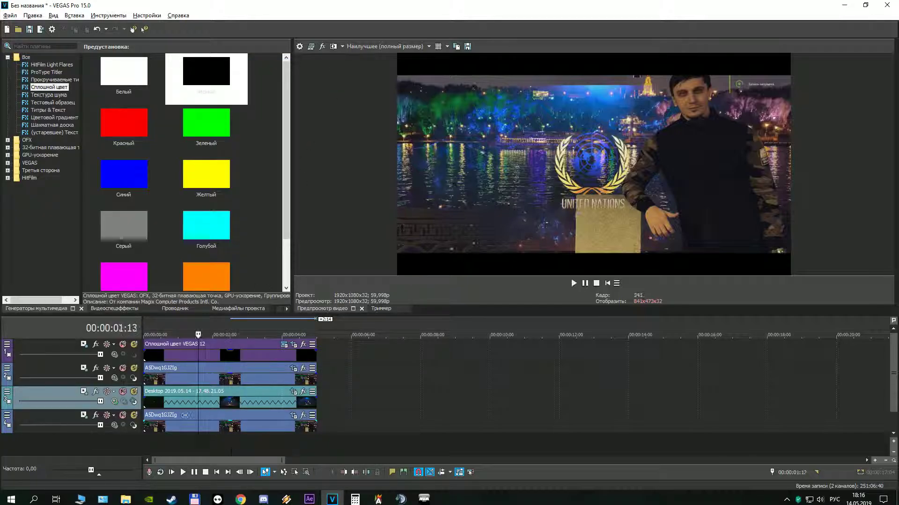
{"action": "key", "text": "Home"}
{"action": "key", "text": "space"}
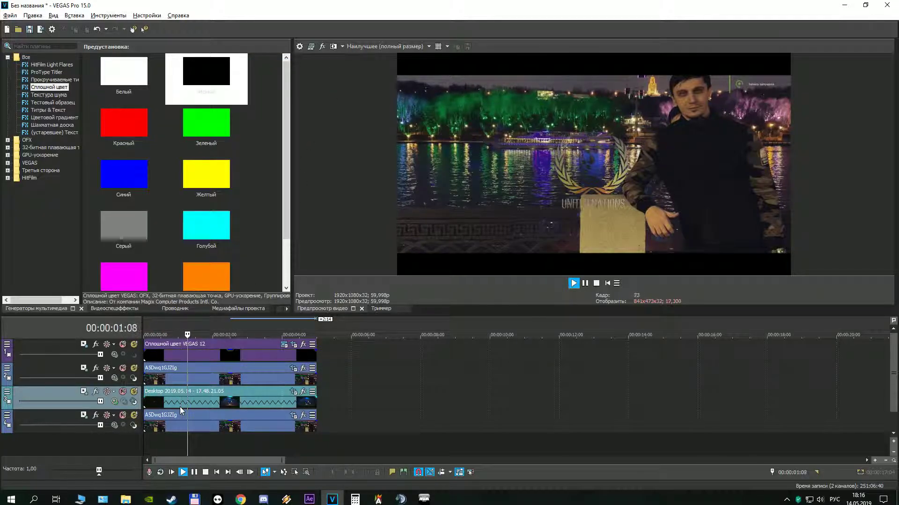
{"action": "key", "text": "space"}
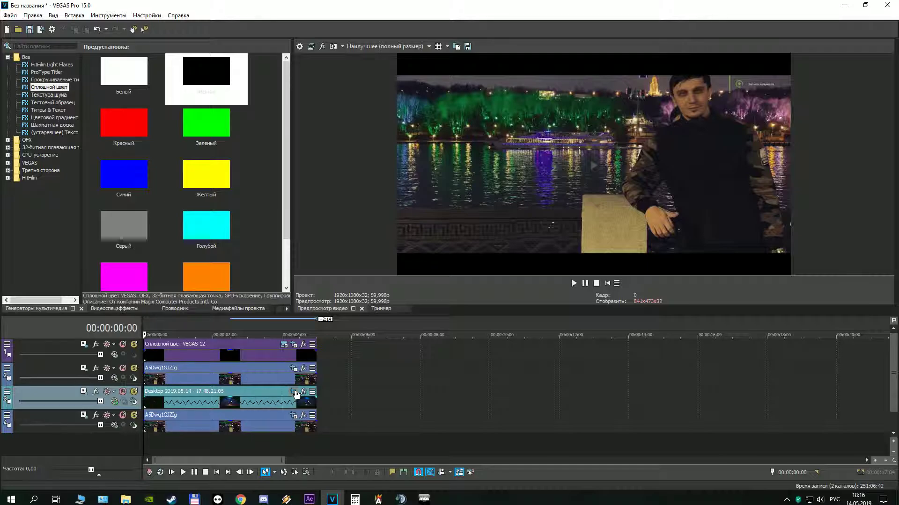
Step: Reopen the Desktop clip's Pan/Crop settings and enable its mask
{"action": "left_click", "coordinate": [293, 392]}
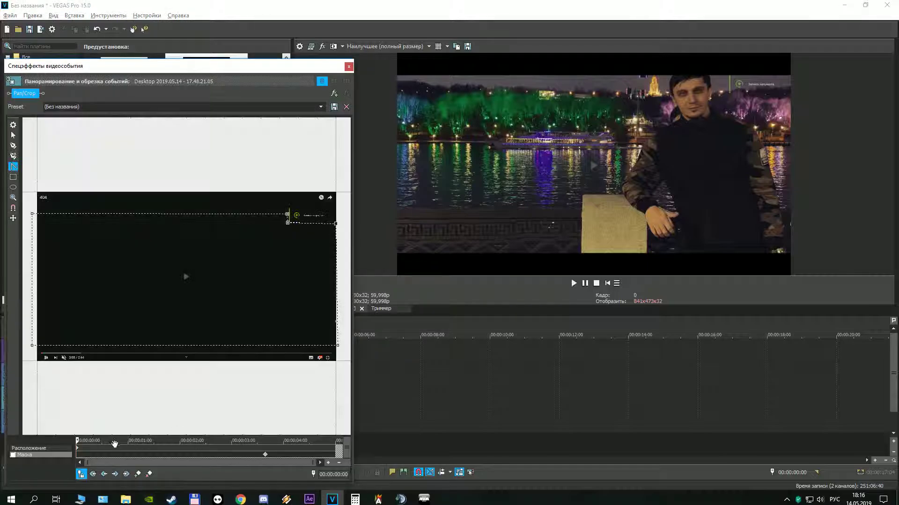
{"action": "left_click", "coordinate": [13, 456]}
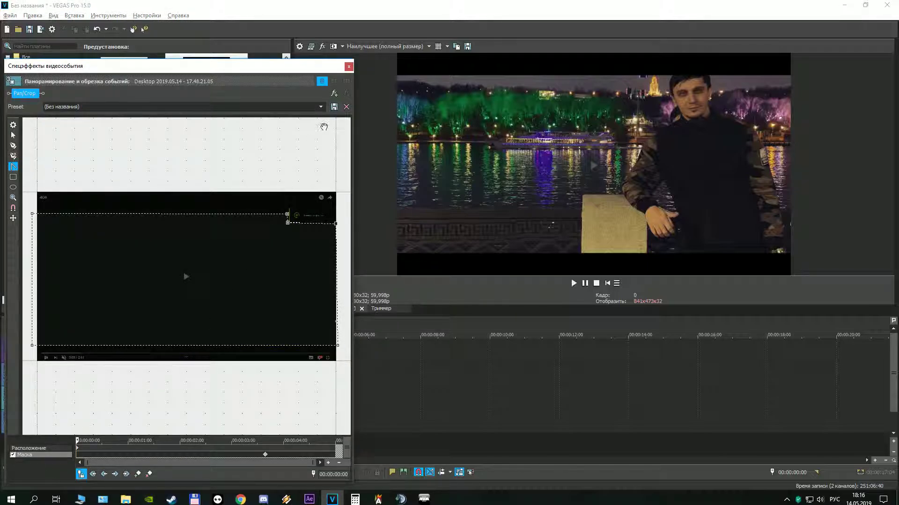
Step: Play back the composite, then bring up the Desktop clip's Pan/Crop position frame at the 00:00:03:19 mask keyframe
{"action": "left_click", "coordinate": [349, 67]}
{"action": "key", "text": "space"}
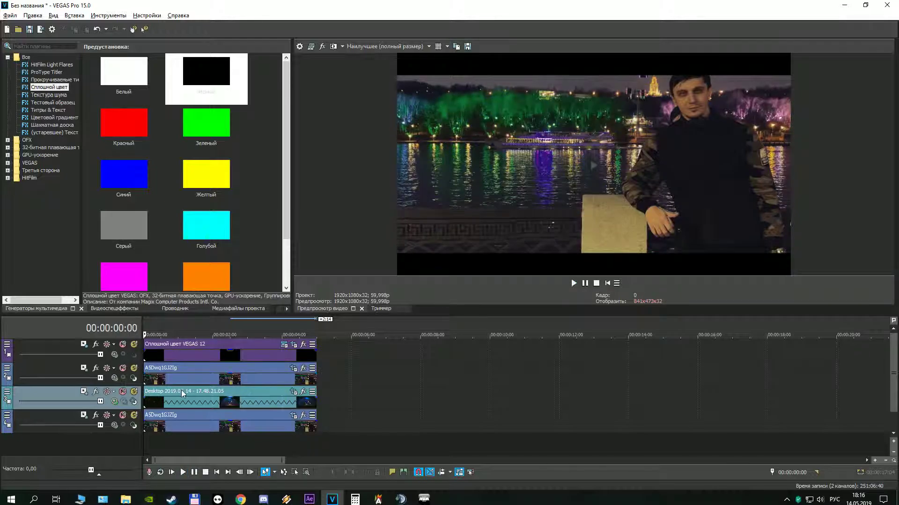
{"action": "left_click", "coordinate": [294, 392]}
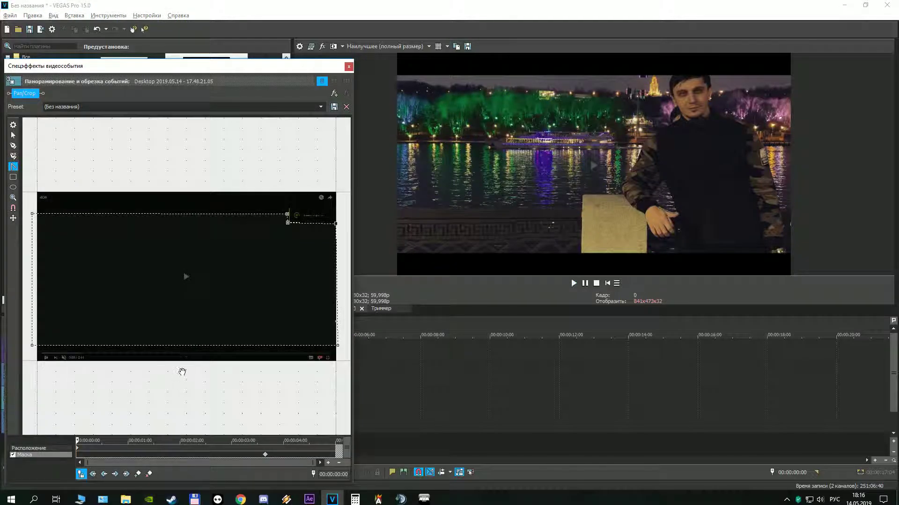
{"action": "left_click", "coordinate": [39, 448]}
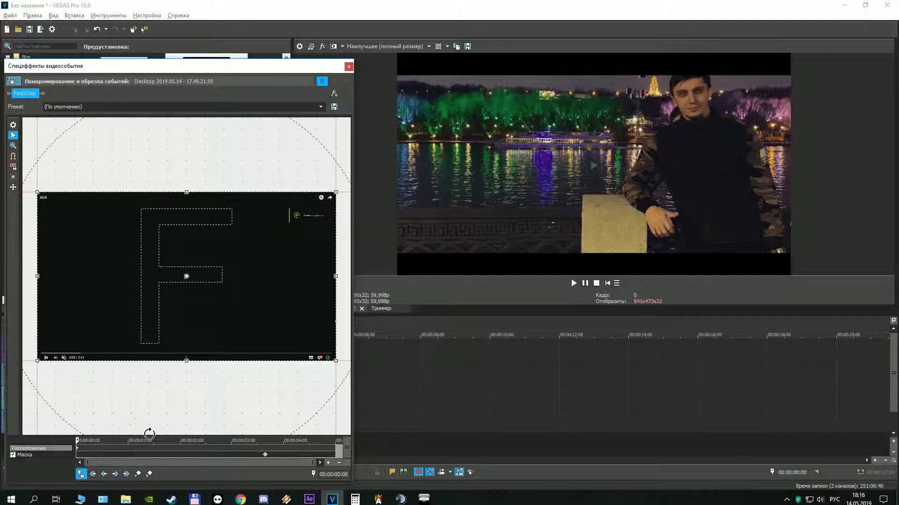
{"action": "left_click", "coordinate": [265, 455]}
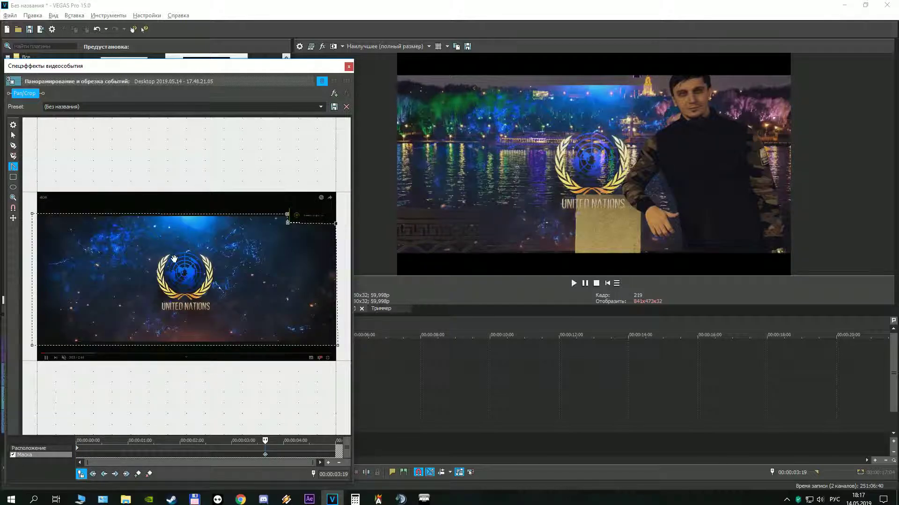
{"action": "left_click", "coordinate": [48, 449]}
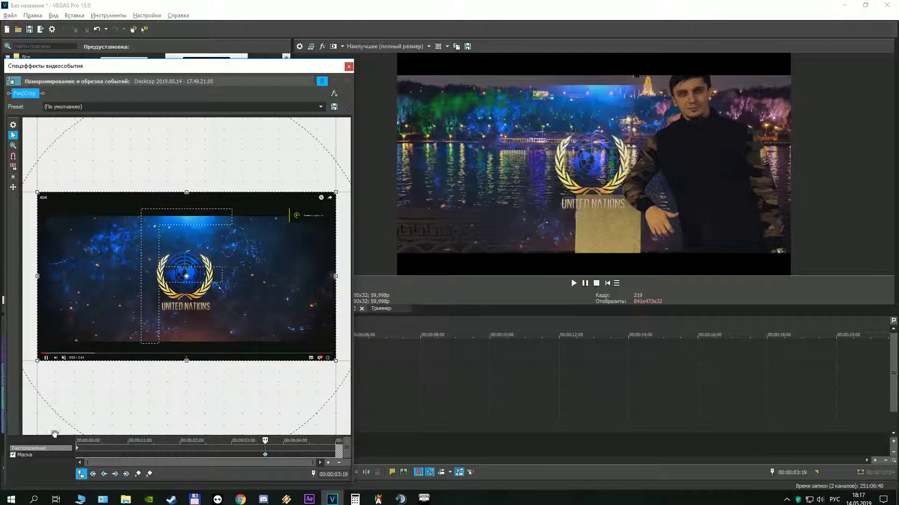
Step: Try adjusting the upper and lower edges of the Desktop clip's crop frame independently, then restore the default frame
{"action": "left_click_drag", "start_coordinate": [187, 192], "coordinate": [181, 209]}
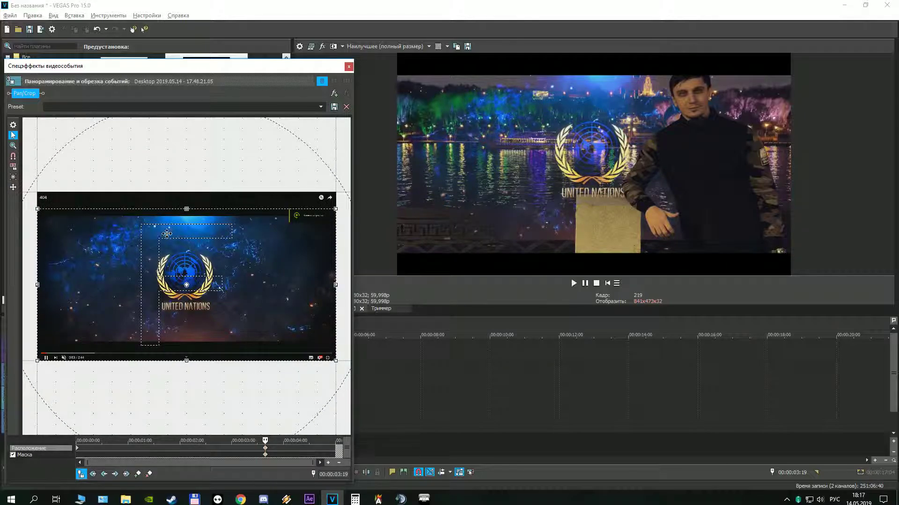
{"action": "mouse_move", "coordinate": [186, 360]}
{"action": "left_mouse_down"}
{"action": "mouse_move", "coordinate": [186, 344]}
{"action": "mouse_move", "coordinate": [184, 363]}
{"action": "left_mouse_up"}
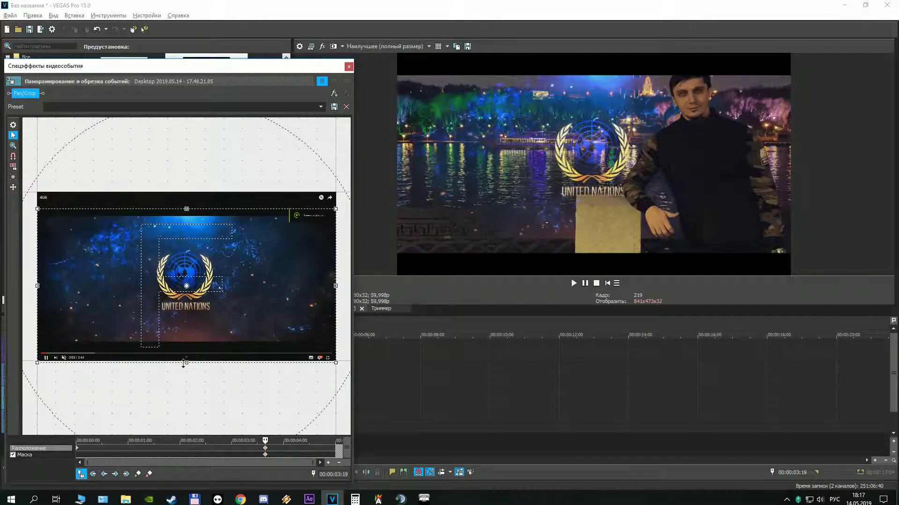
{"action": "right_click", "coordinate": [176, 300]}
{"action": "left_click", "coordinate": [188, 313]}
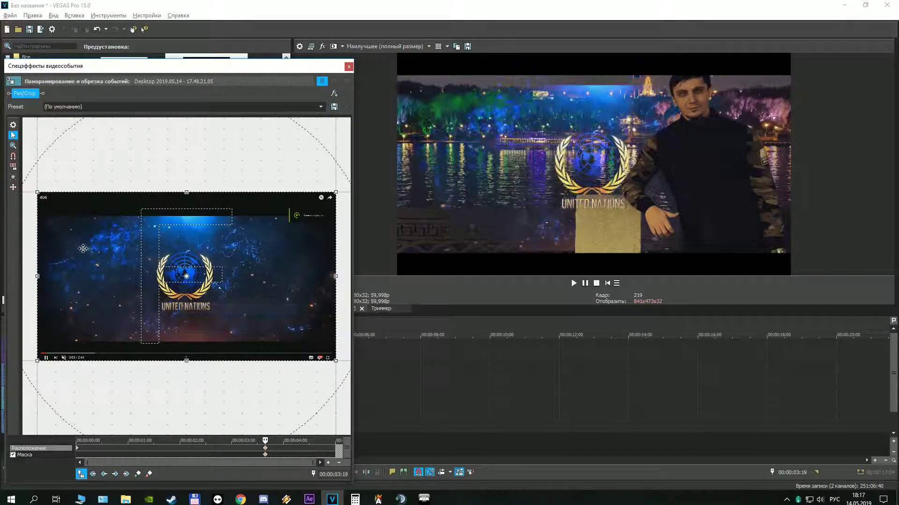
Step: Enlarge the United Nations logo by shrinking the Desktop clip's crop frame with locked proportions, and shift the frame slightly right with horizontal-only movement
{"action": "left_click_drag", "start_coordinate": [187, 192], "coordinate": [188, 201]}
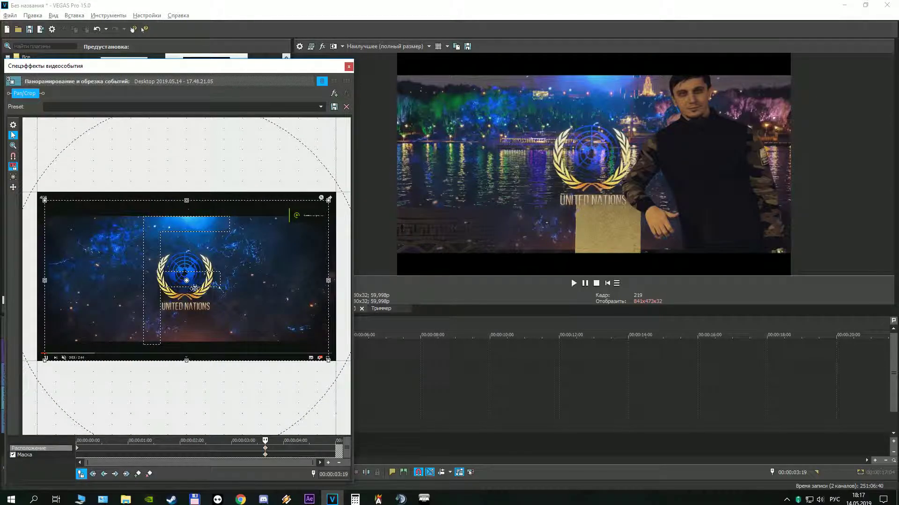
{"action": "left_click_drag", "start_coordinate": [187, 361], "coordinate": [188, 355]}
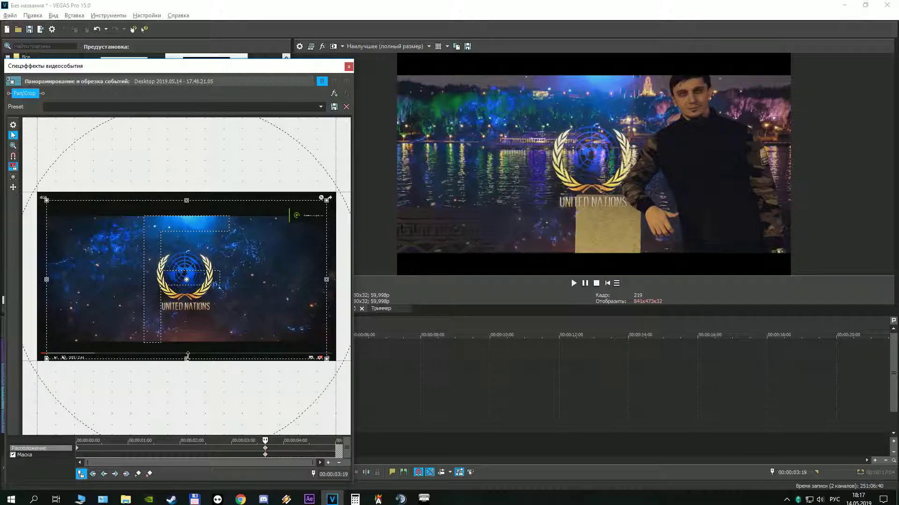
{"action": "left_click_drag", "start_coordinate": [188, 354], "coordinate": [186, 354]}
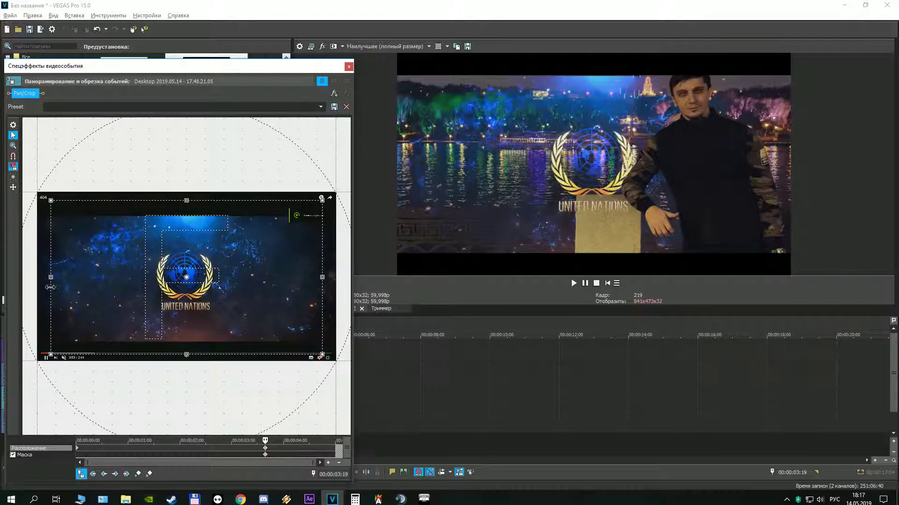
{"action": "left_click", "coordinate": [13, 187]}
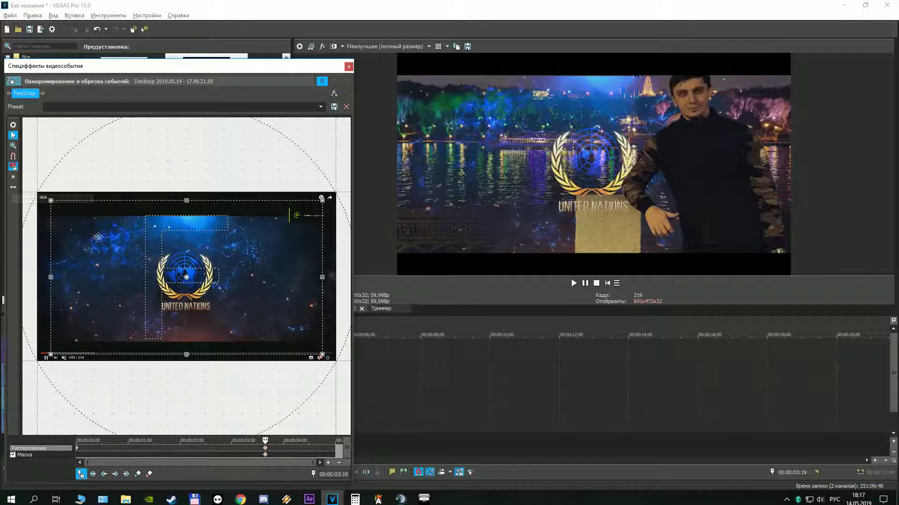
{"action": "left_click_drag", "start_coordinate": [156, 251], "coordinate": [178, 253]}
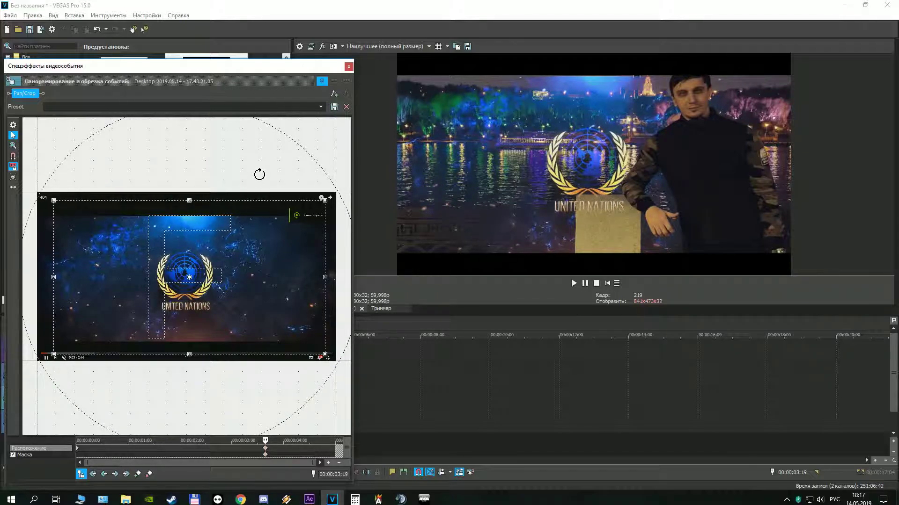
{"action": "left_click", "coordinate": [349, 66]}
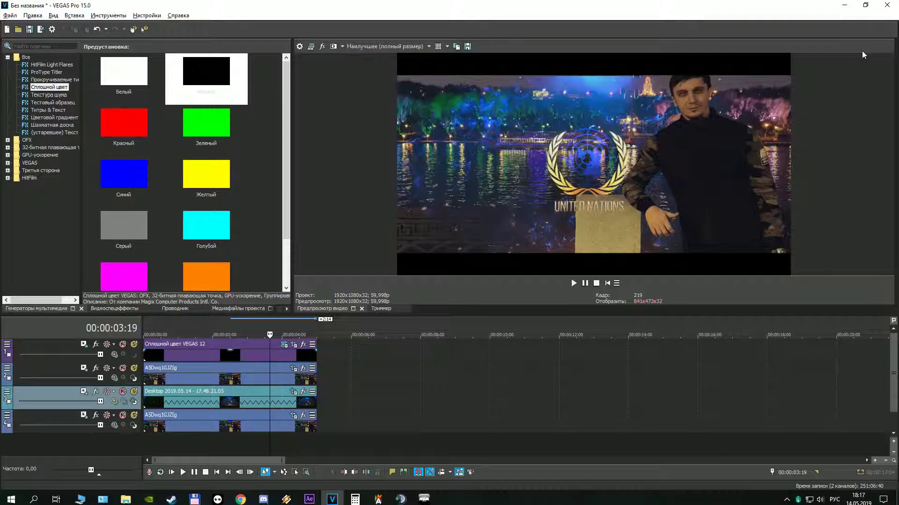
Step: Select the 5-second clip range on the timeline and check the MAGIX AVC/AAC MP4 template Интернет, HD, 1080p, 29,97 кадр/с without rendering
{"action": "double_click", "coordinate": [235, 440]}
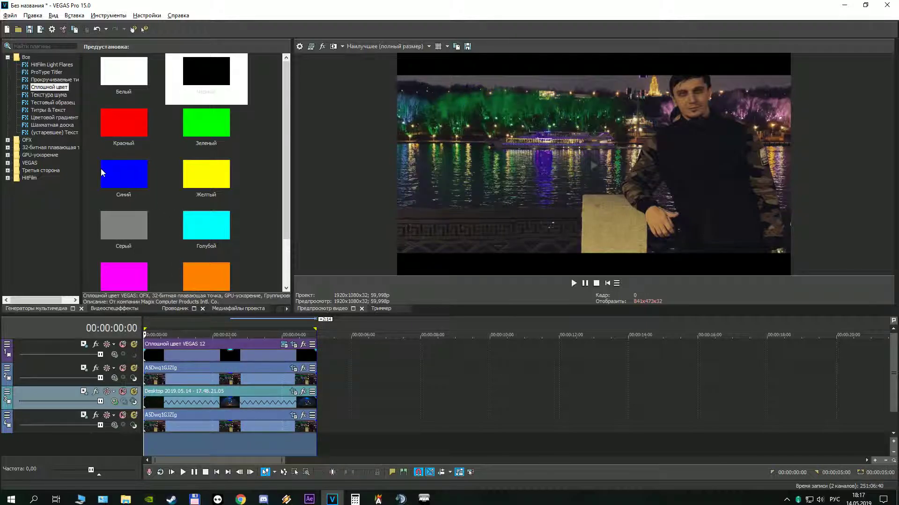
{"action": "left_click", "coordinate": [10, 15]}
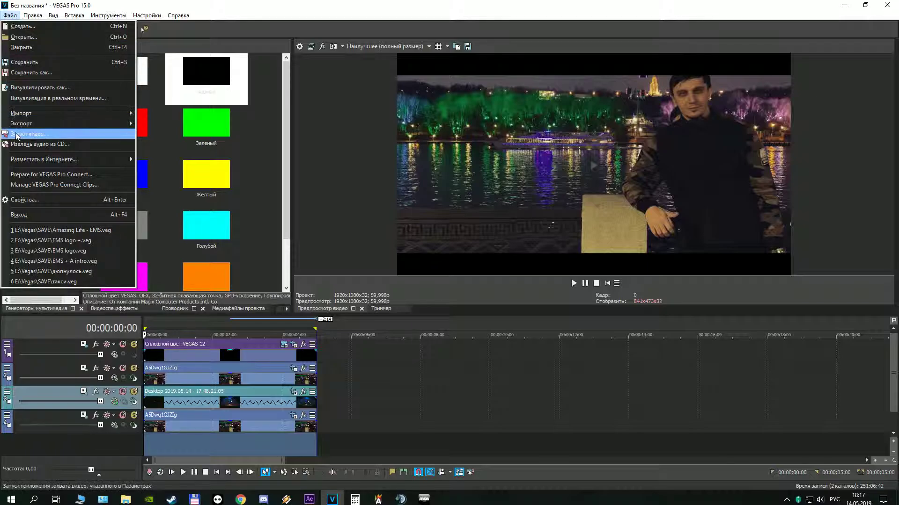
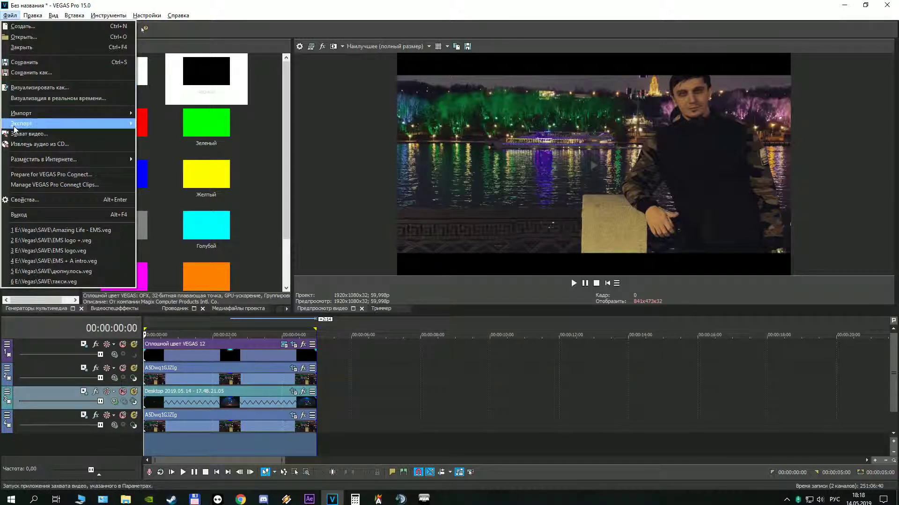
{"action": "left_click", "coordinate": [19, 89]}
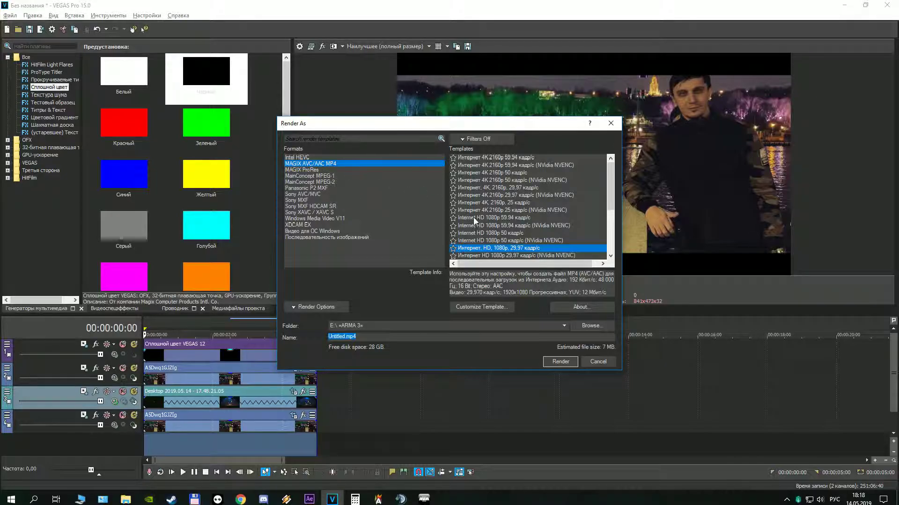
{"action": "left_click", "coordinate": [502, 250]}
{"action": "left_click", "coordinate": [598, 362]}
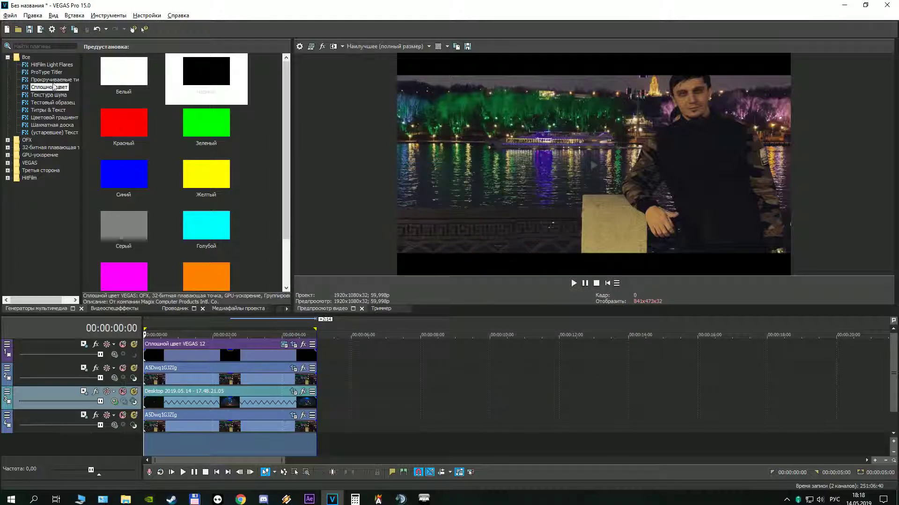
Step: Save the project in the SAVE folder as a VEGAS Pro project file named Djambo
{"action": "left_click", "coordinate": [10, 15]}
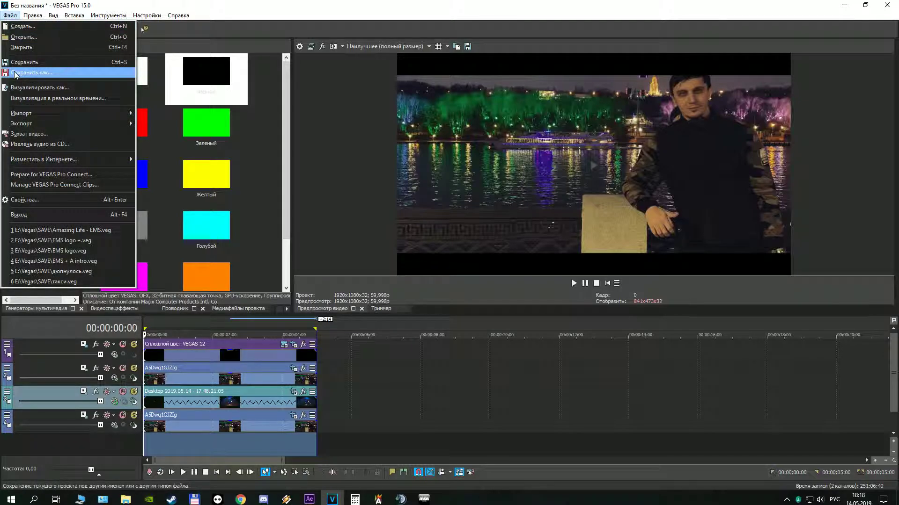
{"action": "left_click", "coordinate": [37, 72]}
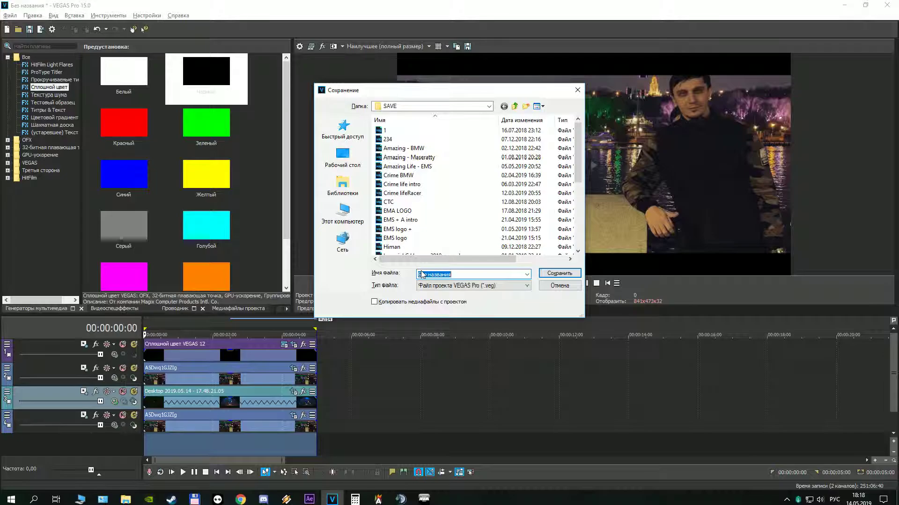
{"action": "key", "text": "BackSpace"}
{"action": "key", "text": "alt+shift"}
{"action": "type", "text": "Djambo"}
{"action": "left_click", "coordinate": [542, 272]}
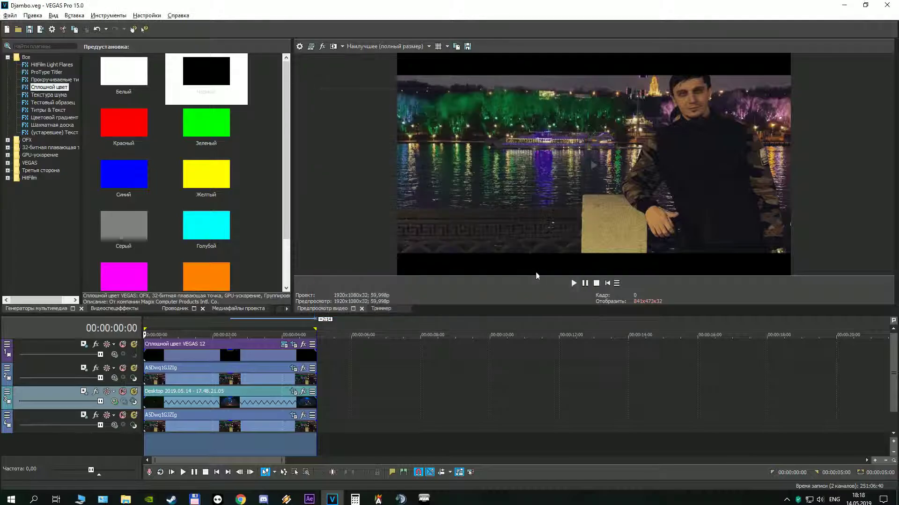
Step: Render the selected range as Djambo.mp4 in MAGIX AVC/AAC MP4 with the template Интернет, HD, 1080p, 29,97 кадр/с
{"action": "left_click", "coordinate": [10, 15]}
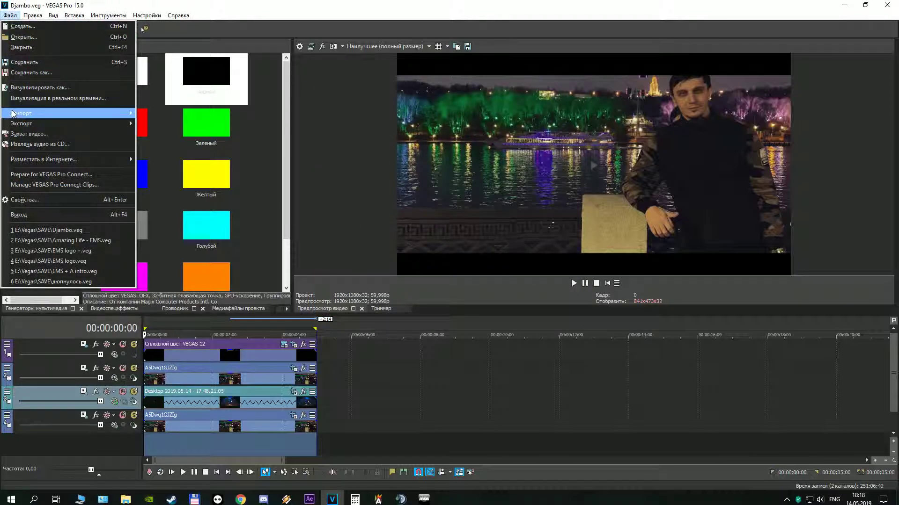
{"action": "left_click", "coordinate": [15, 87]}
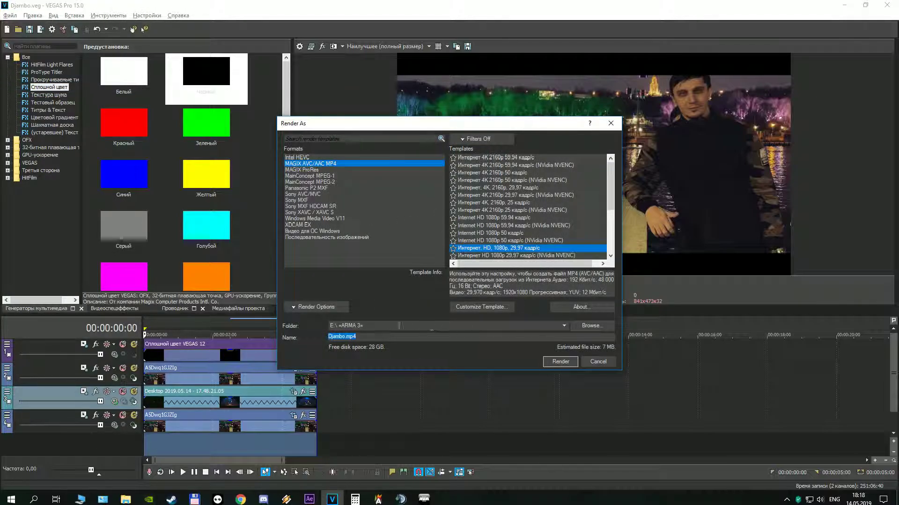
{"action": "left_click", "coordinate": [562, 361]}
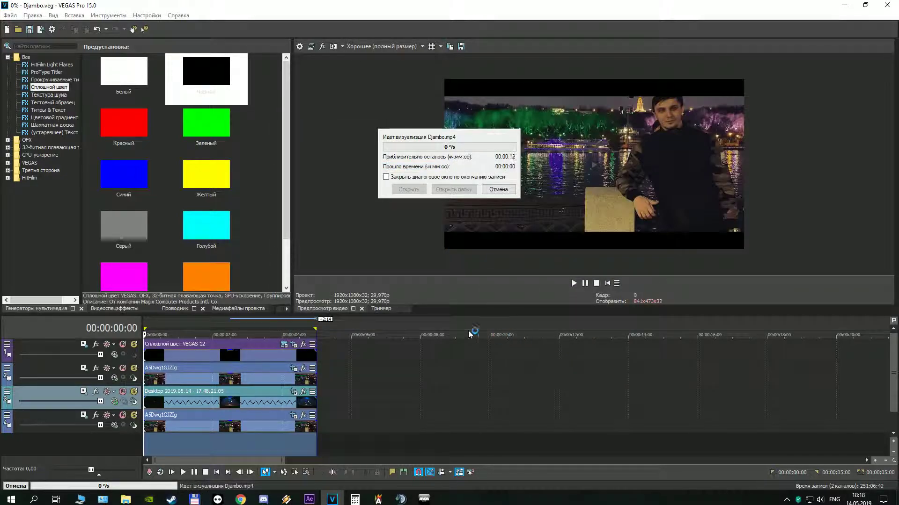